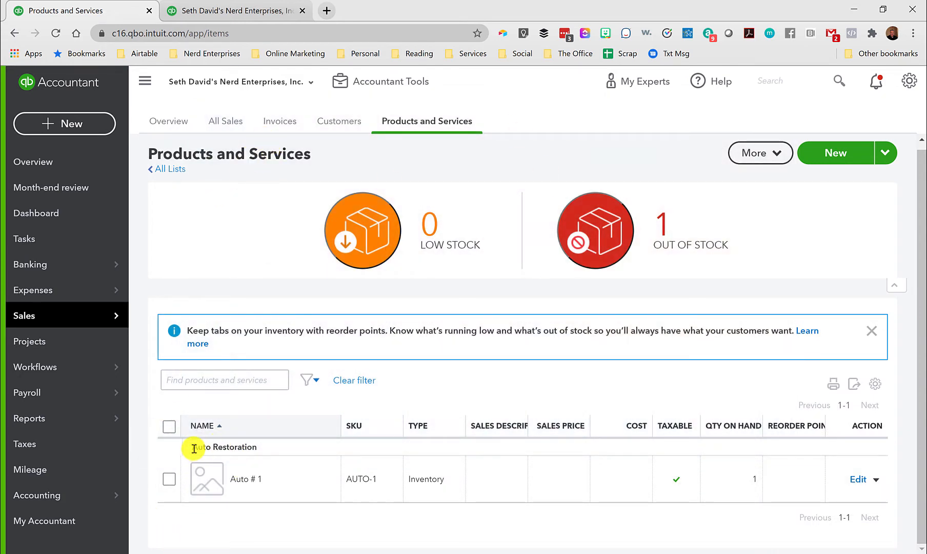
Open the Auto # 1 item under Auto Restoration for editing and review its name and inventory type.
left_click_drag(194, 448, 259, 449)
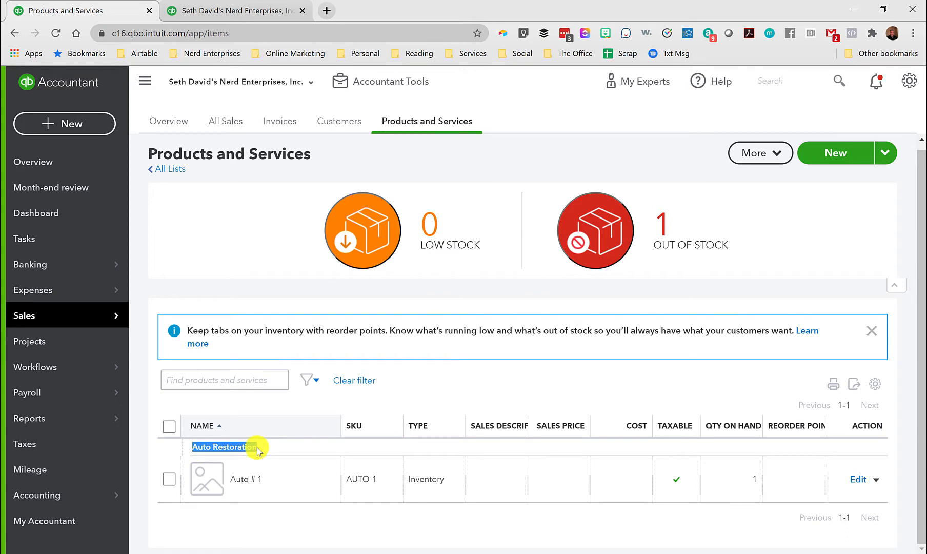
left_click_drag(231, 480, 348, 482)
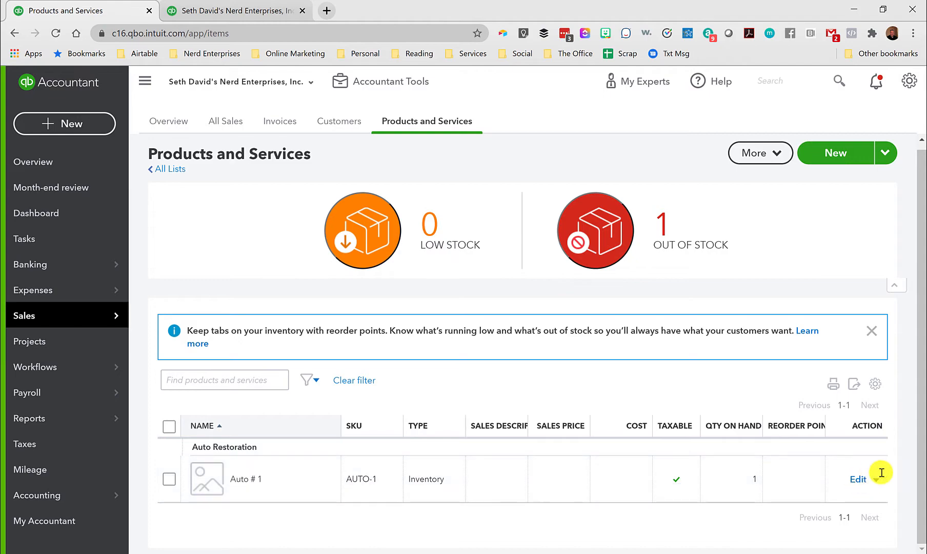
left_click(857, 479)
scroll(506, 323, "down", 10)
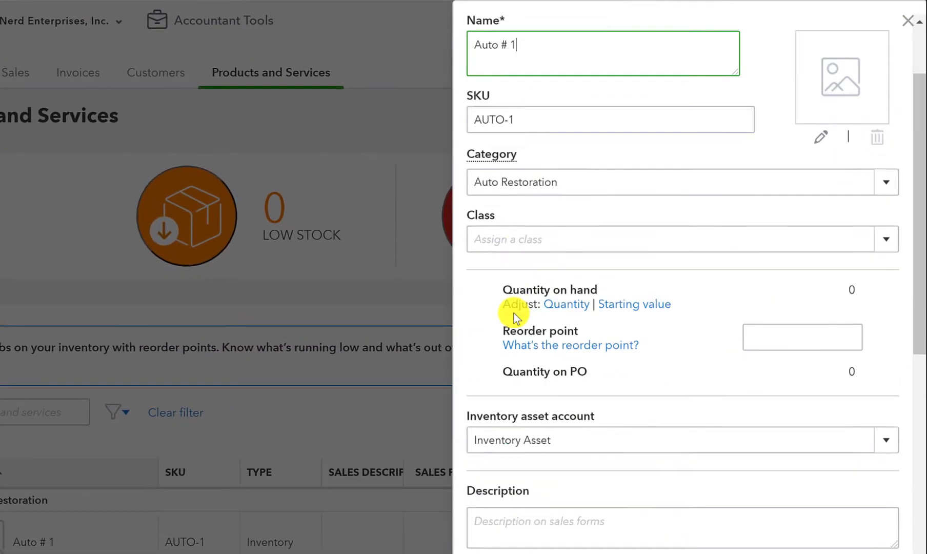
scroll(536, 319, "up", 9)
scroll(533, 321, "down", 8)
left_click(502, 201)
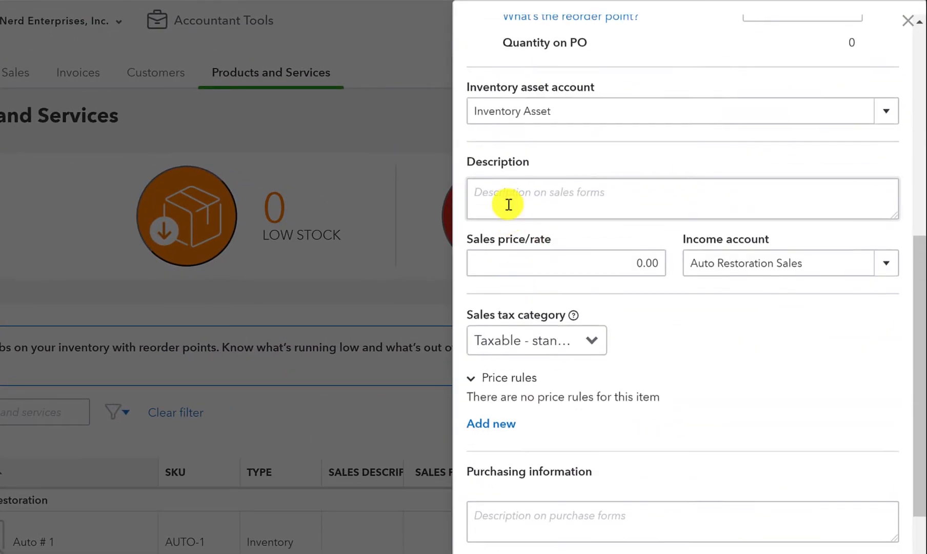
scroll(543, 209, "up", 8)
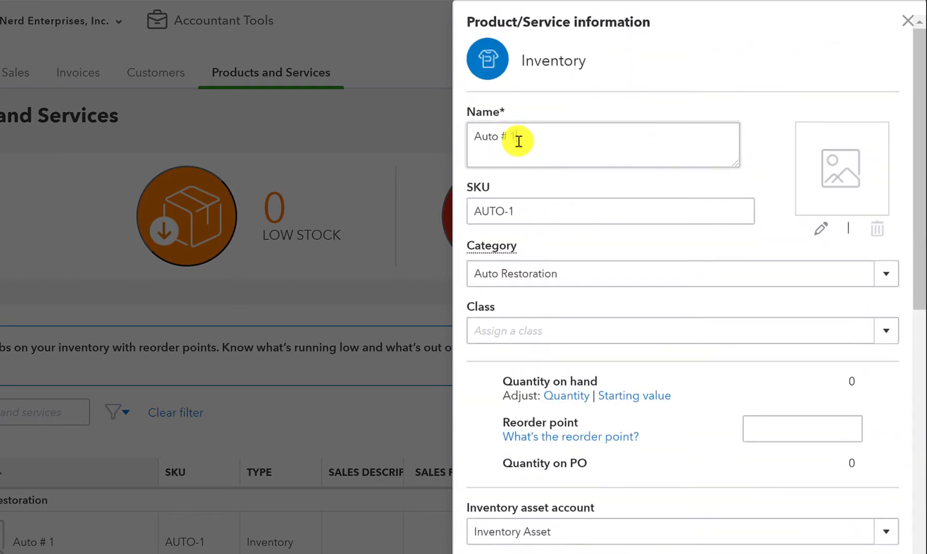
triple_click(523, 139)
left_click(530, 141)
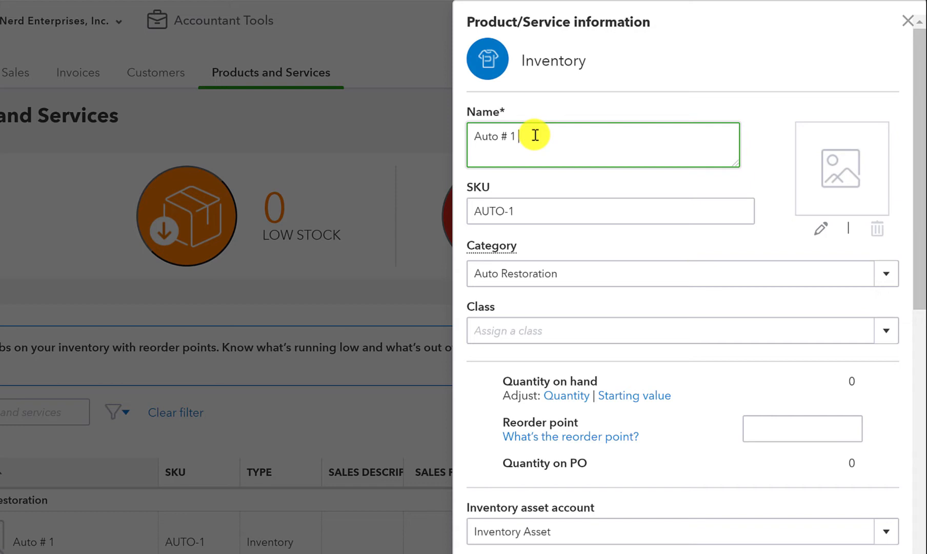
key("BackSpace")
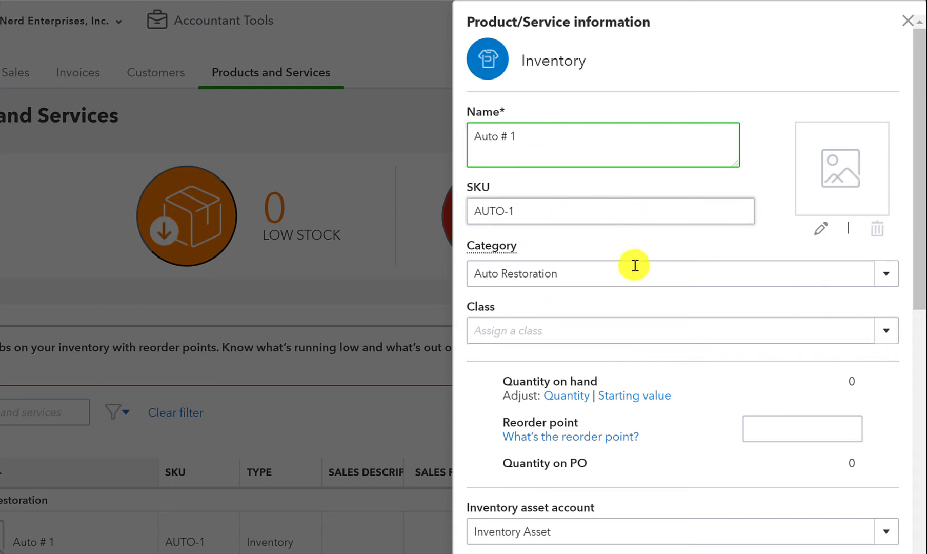
left_click(561, 61)
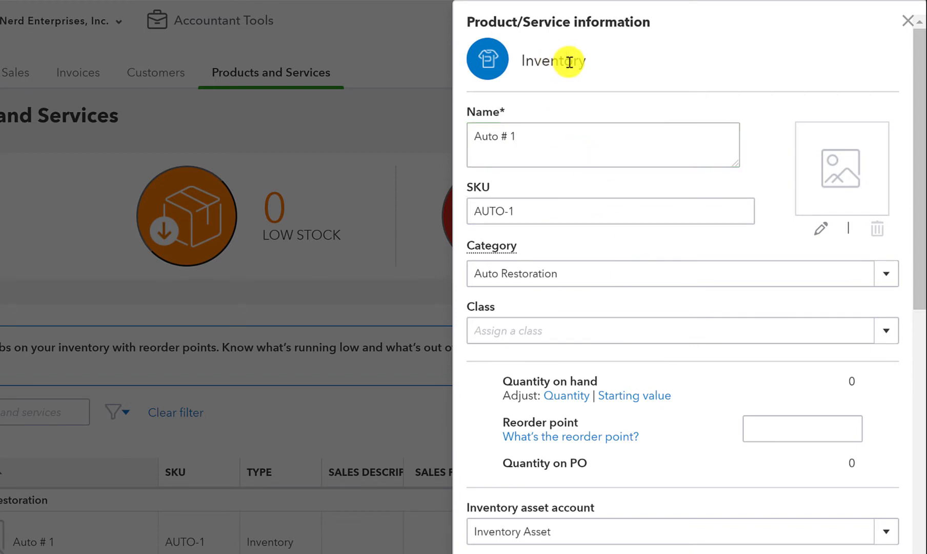
Review the item's SKU and its category choices, keeping Auto Restoration selected.
scroll(571, 104, "down", 2)
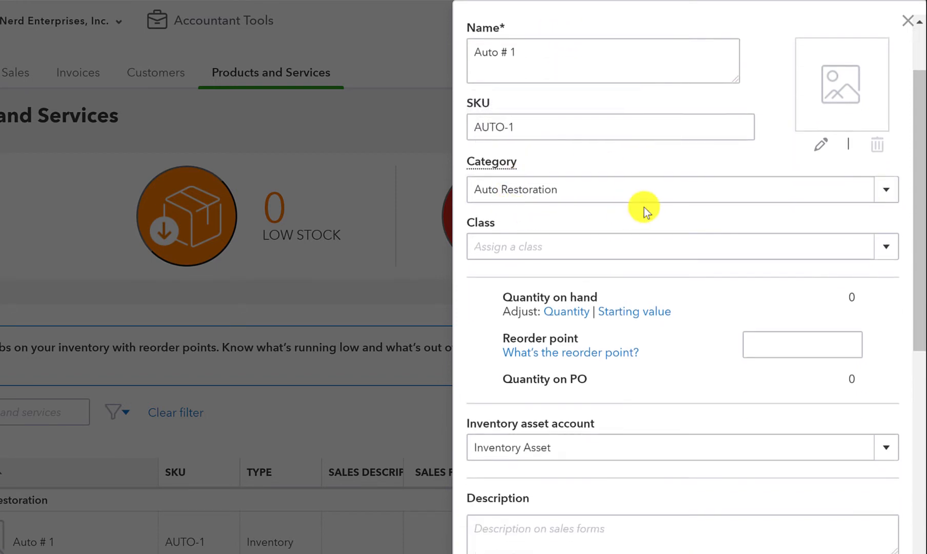
left_click_drag(532, 60, 435, 47)
triple_click(528, 129)
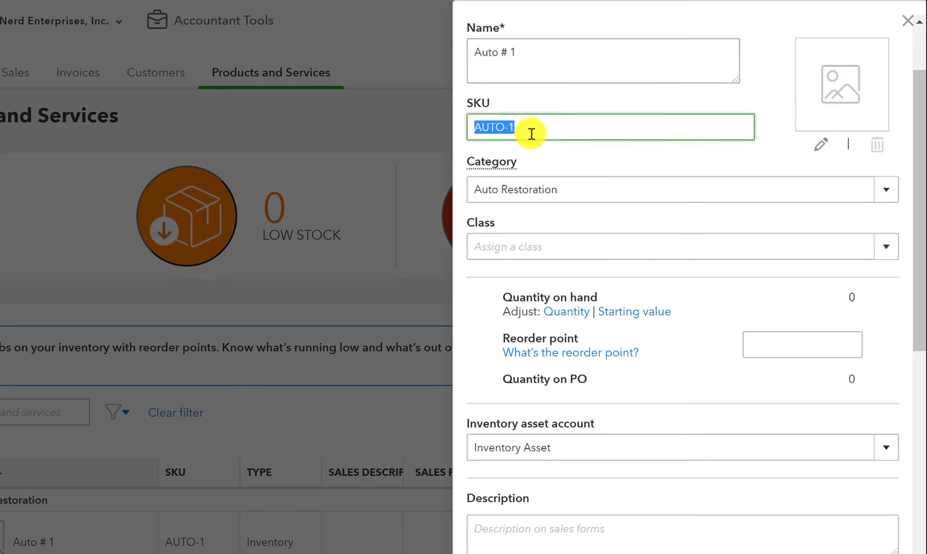
scroll(557, 156, "down", 3)
scroll(559, 169, "up", 1)
scroll(562, 176, "up", 1)
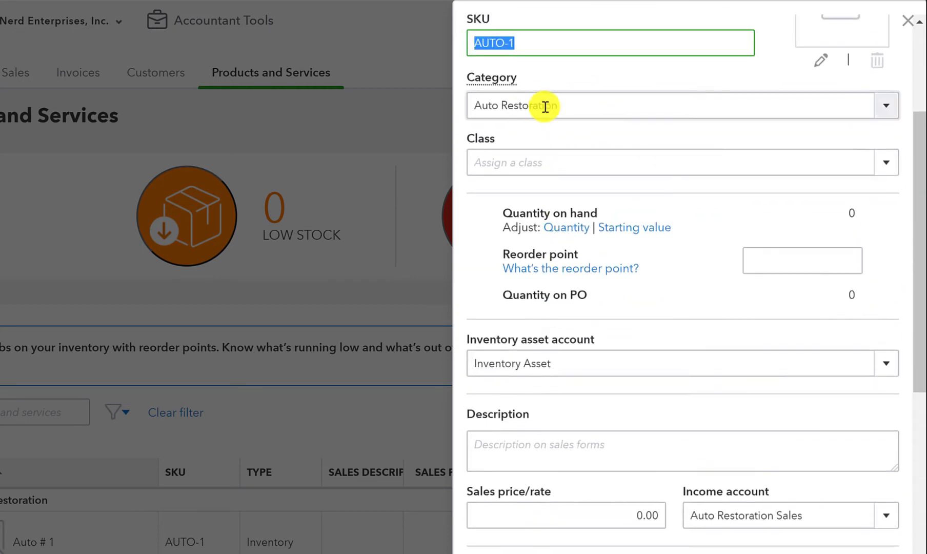
left_click(887, 105)
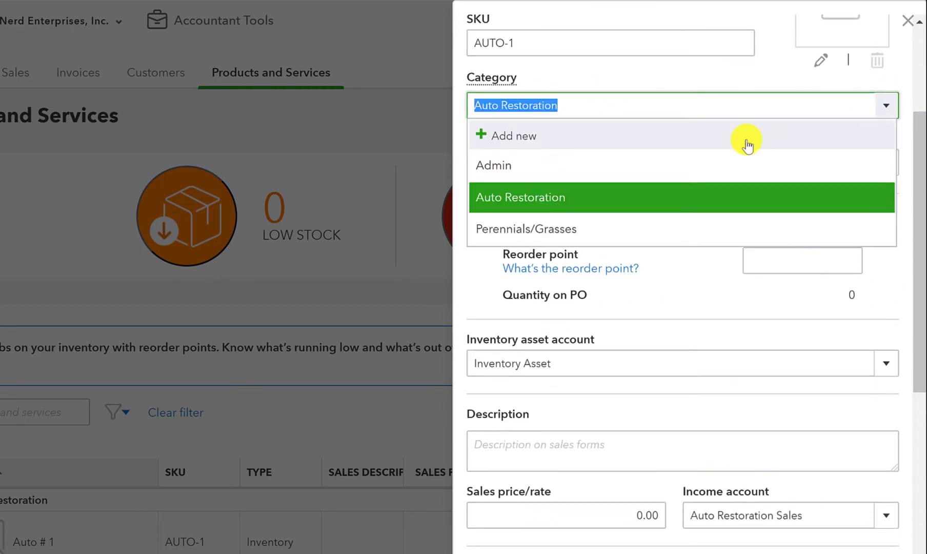
left_click(507, 199)
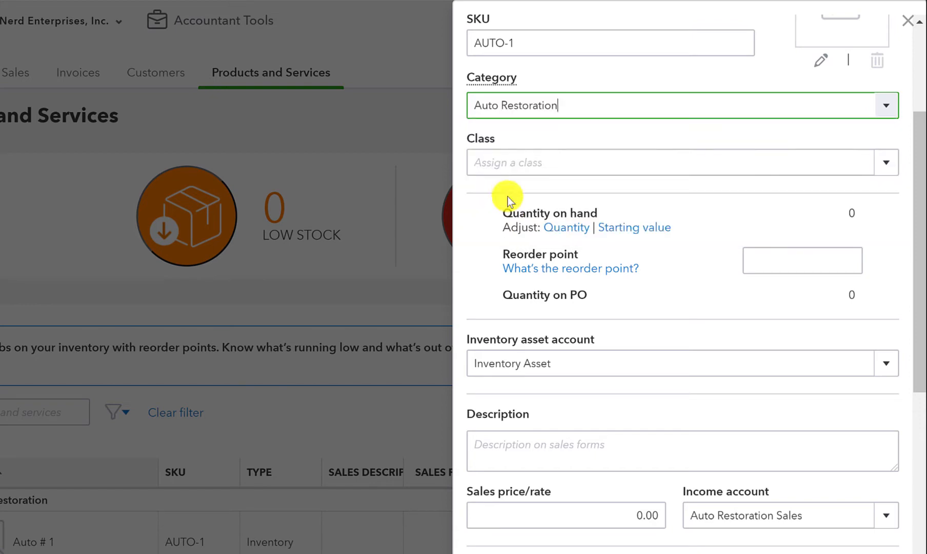
Examine the item's income, inventory asset and expense accounts, and close the item without saving.
scroll(615, 265, "down", 6)
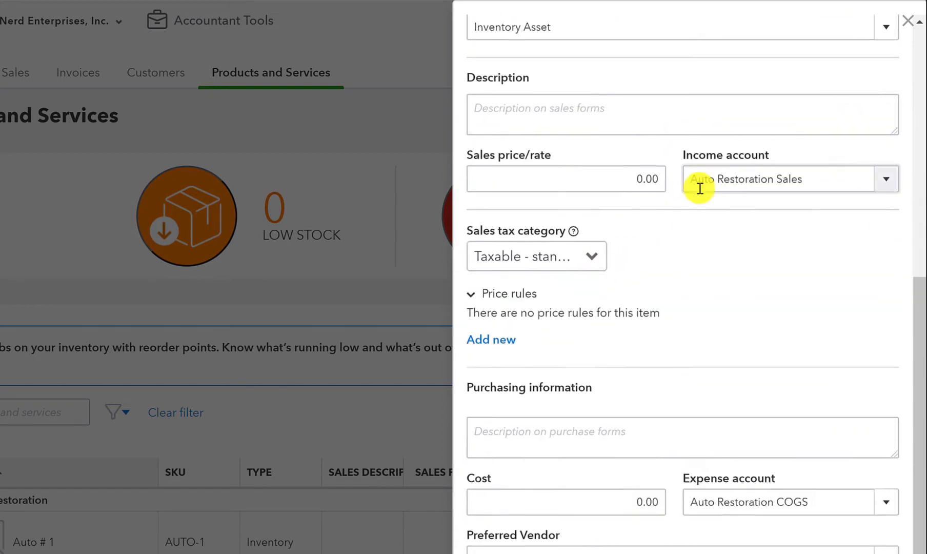
left_click(831, 180)
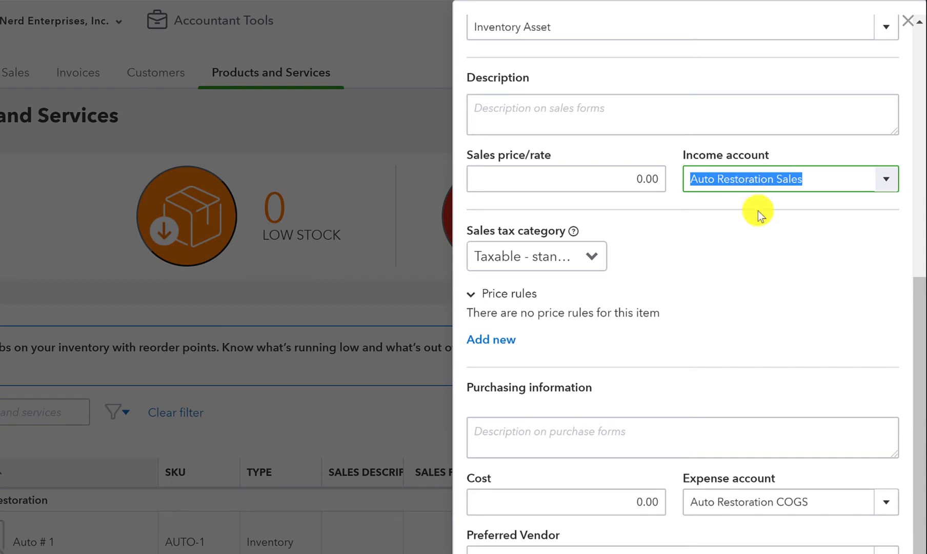
scroll(756, 211, "down", 1)
left_click(827, 484)
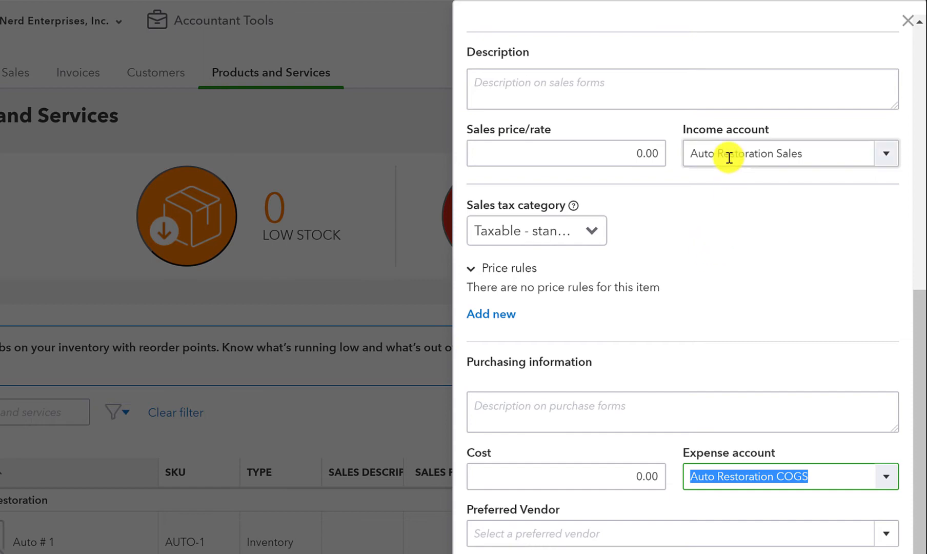
scroll(707, 200, "up", 5)
left_click(550, 242)
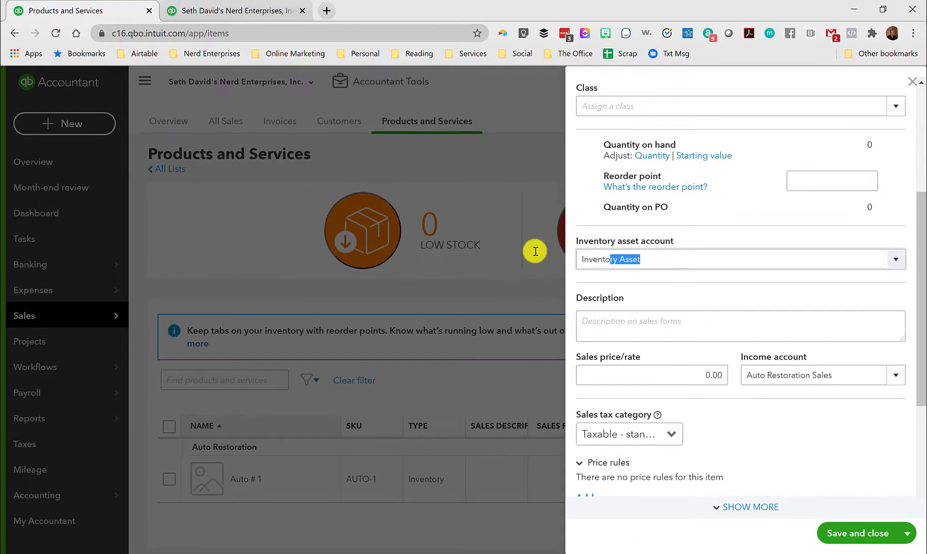
scroll(639, 251, "down", 4)
left_click(792, 430)
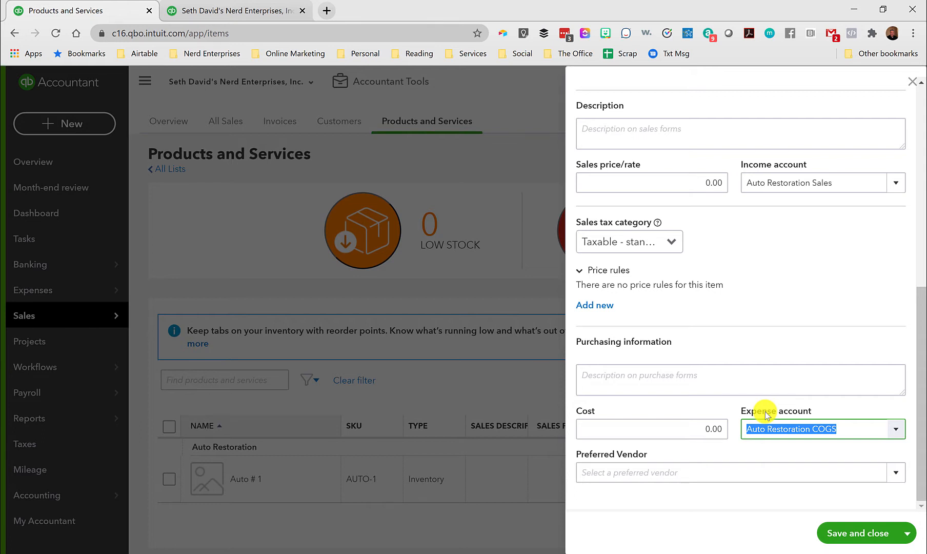
left_click(912, 82)
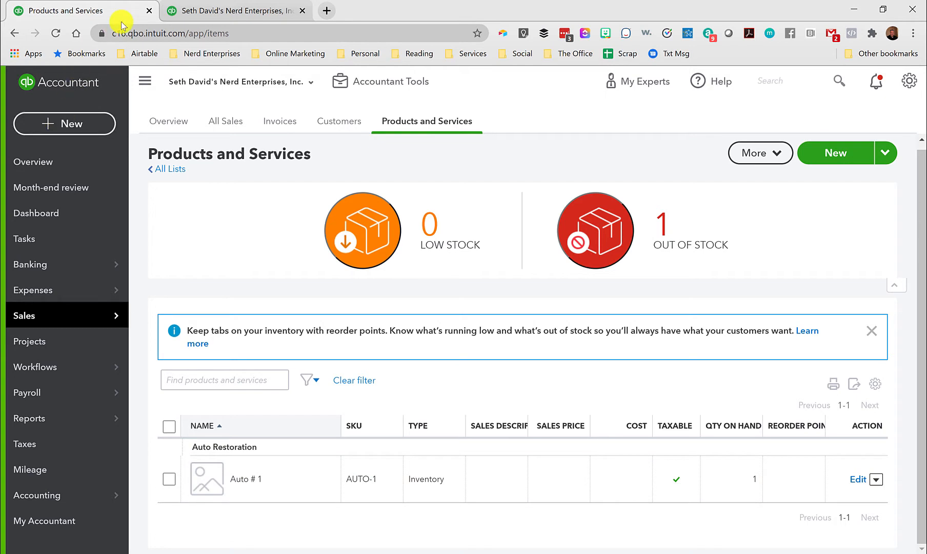
Start a new expense and select the existing individual vendor as payee, keeping the default payment account and date.
left_click(65, 123)
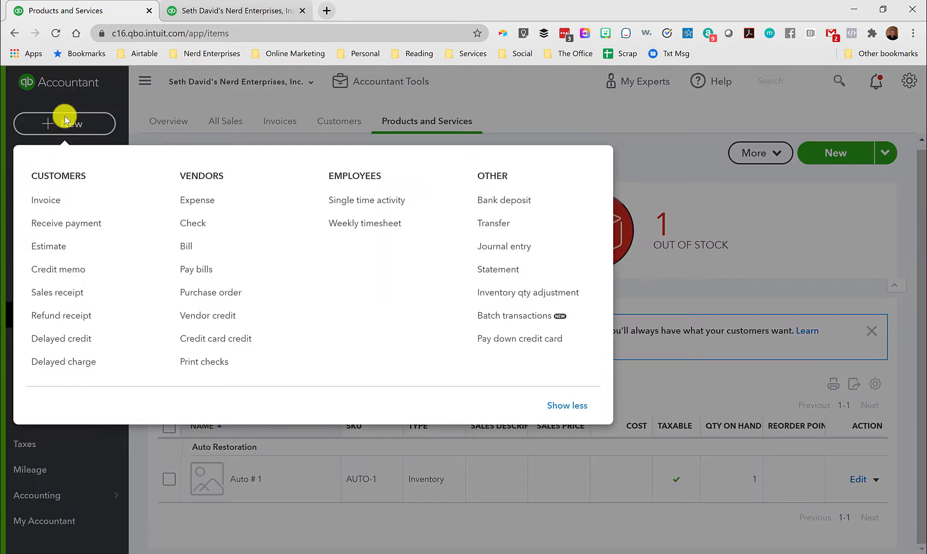
left_click(197, 200)
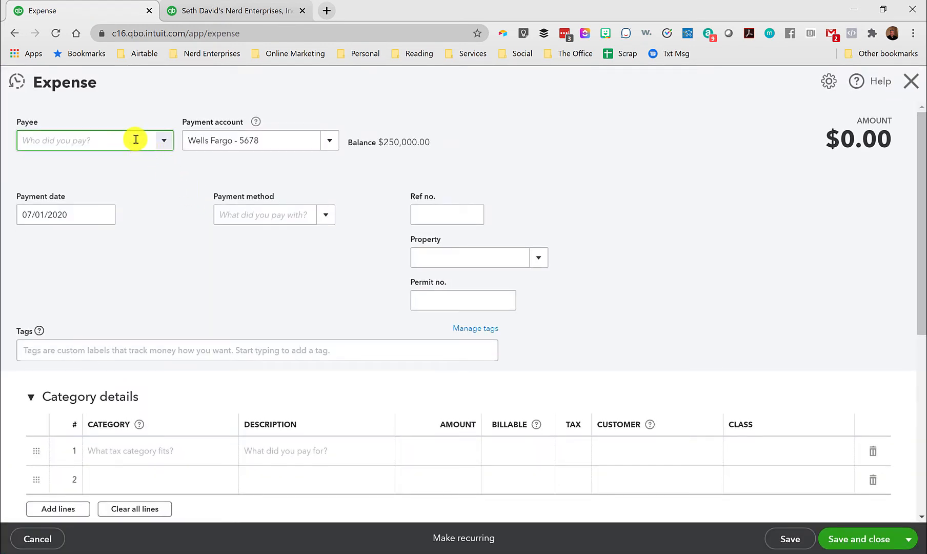
type("Joe Clunker")
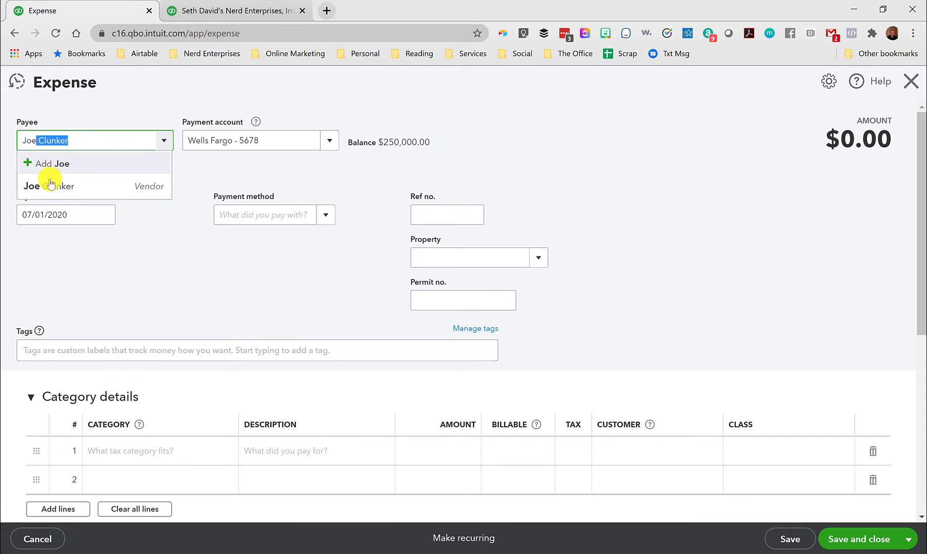
left_click(50, 181)
key("Tab")
key("Tab")
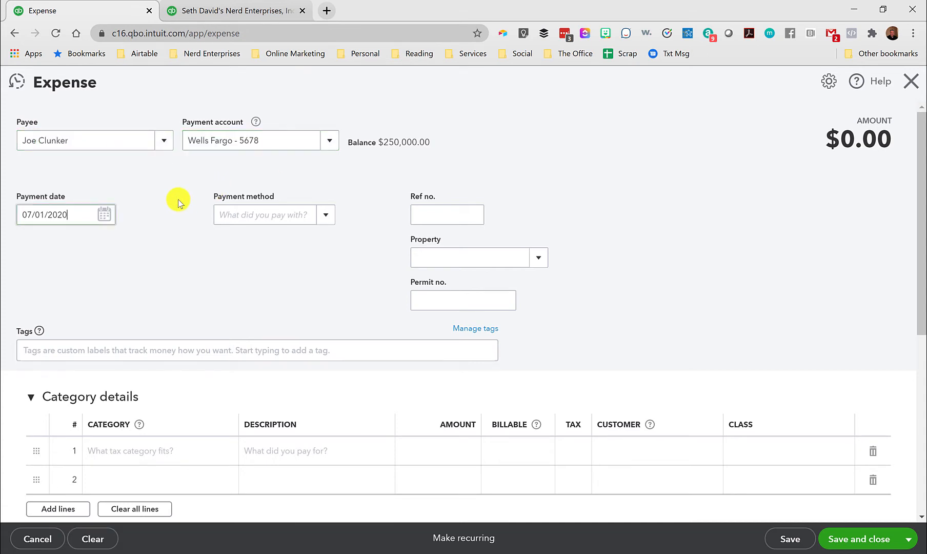
Add the Auto # 1 inventory item to the first line of the expense's item details.
scroll(135, 125, "down", 1)
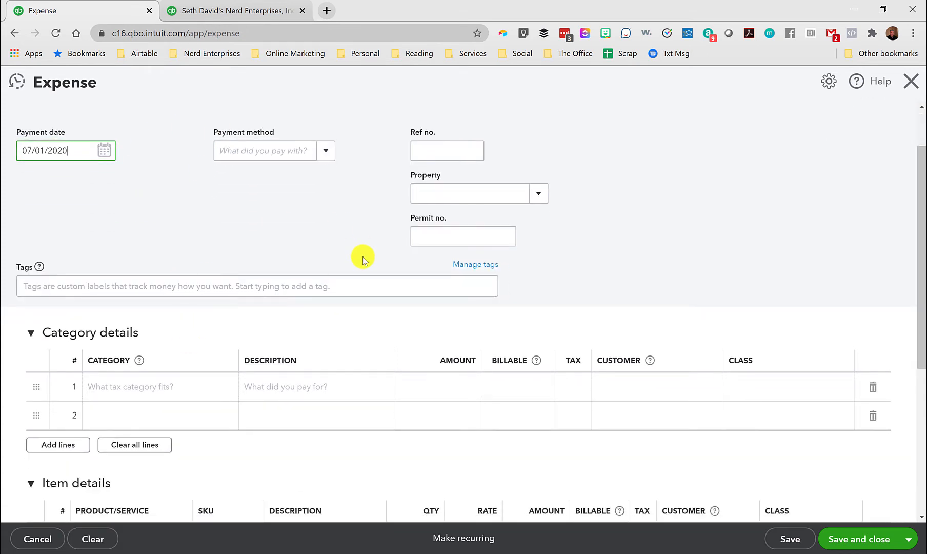
scroll(365, 241, "down", 5)
scroll(368, 223, "down", 1)
left_click(177, 265)
type("Auto Restoration:Auto")
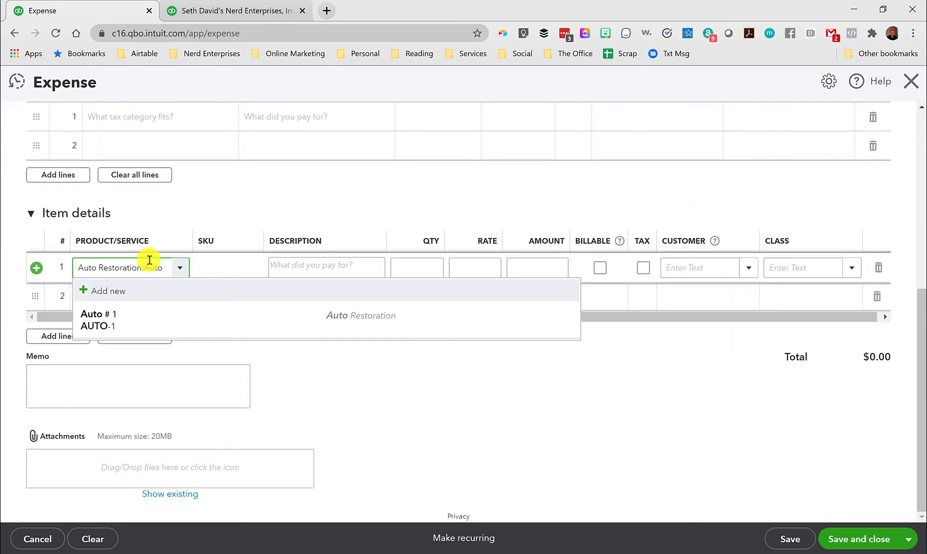
key("Down")
key("Return")
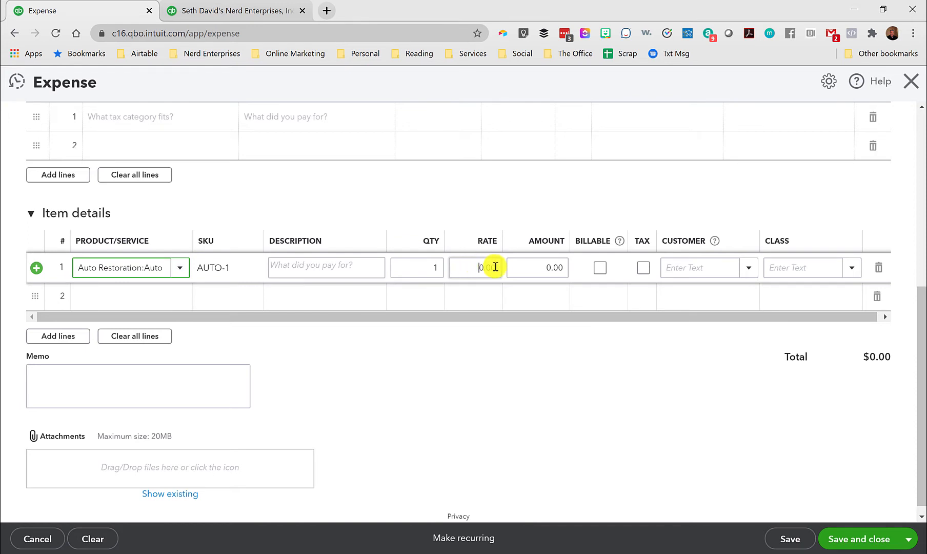
Set the Auto # 1 line's rate to 2,500, and save and close the expense despite the missing class.
left_click(493, 266)
key("Tab")
type("2500")
key("Tab")
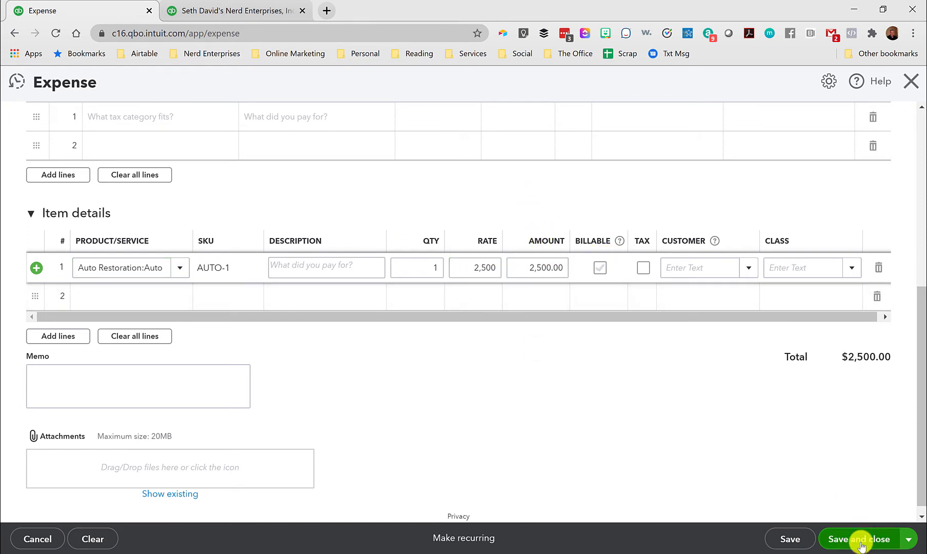
left_click(861, 544)
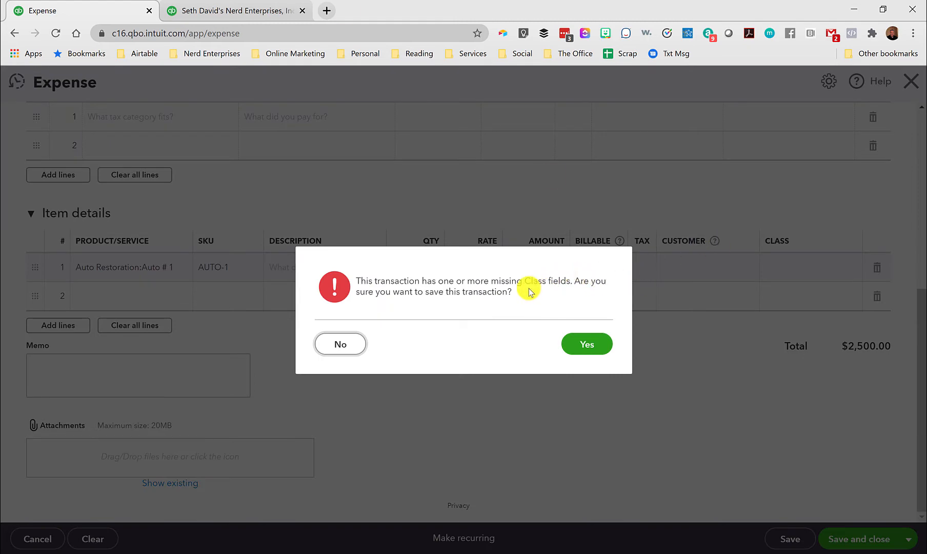
left_click(587, 347)
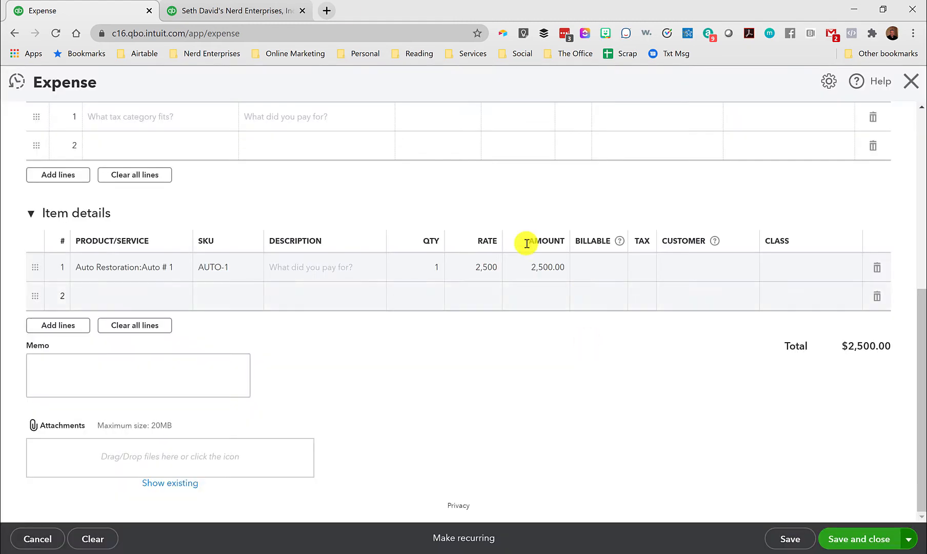
Find and open the Inventory Valuation Summary report to check the Auto # 1 value, and return to Products and Services.
left_click(213, 12)
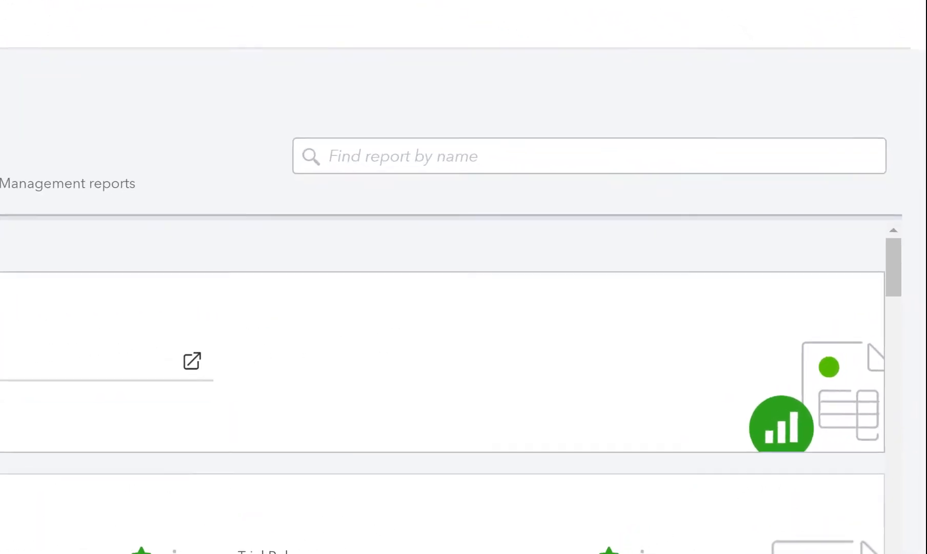
left_click(571, 200)
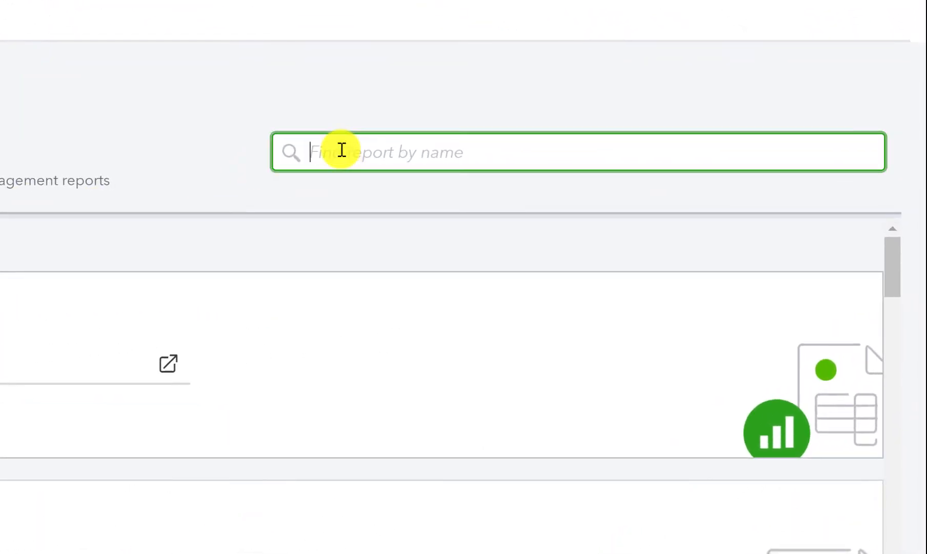
type("Inve")
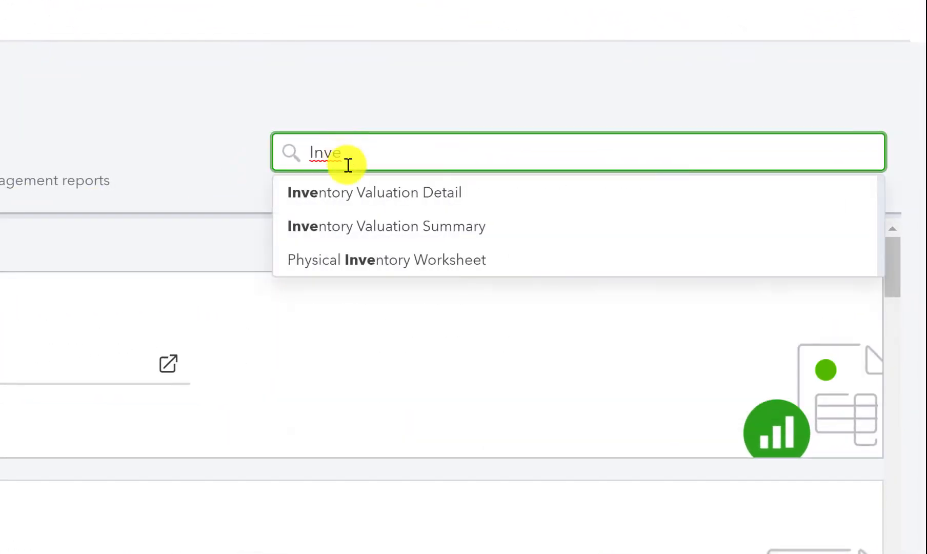
left_click(372, 227)
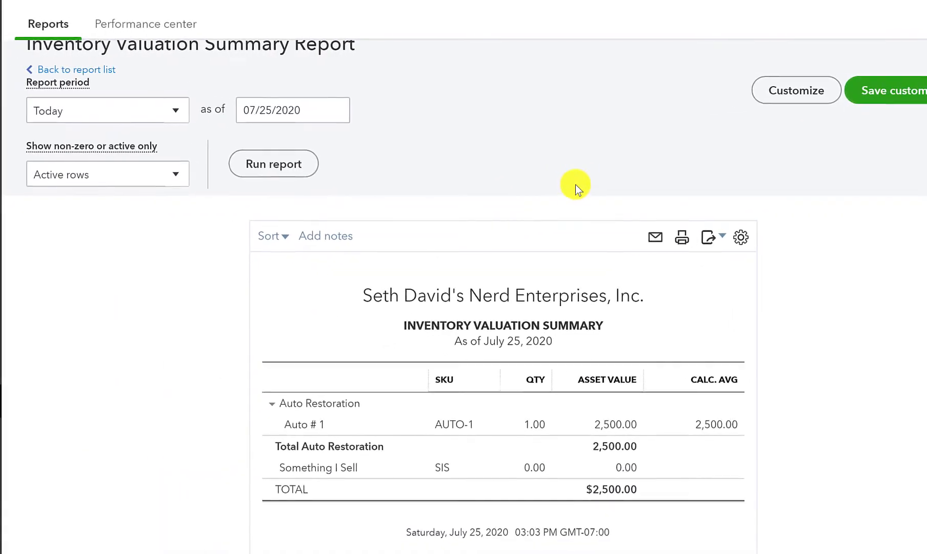
scroll(576, 186, "down", 1)
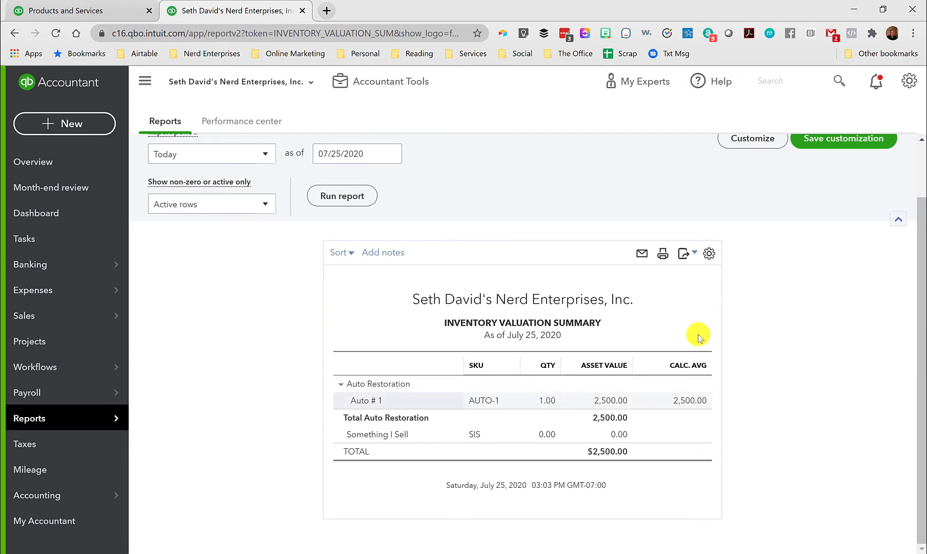
left_click(107, 11)
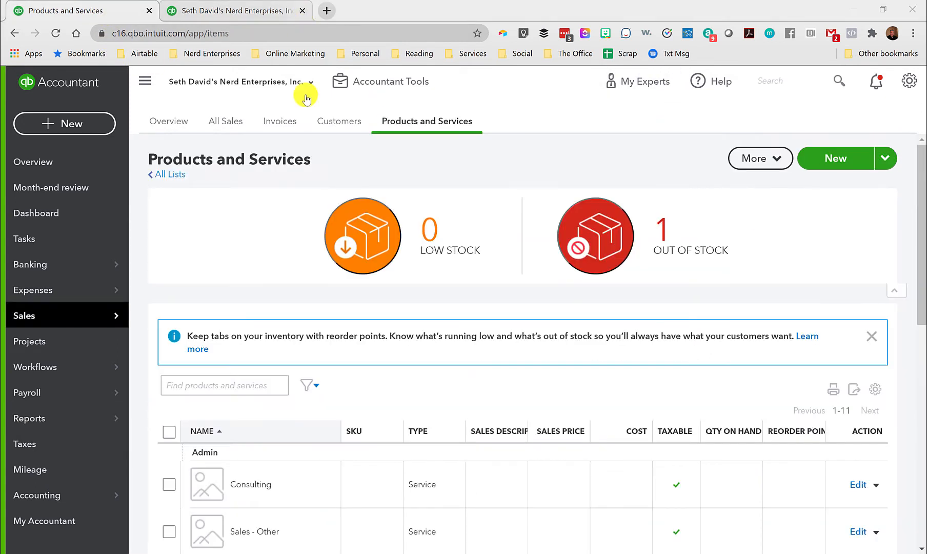
Start a new expense with the existing individual mechanic vendor as payee and set the payment date to 07/06/2020.
left_click(64, 123)
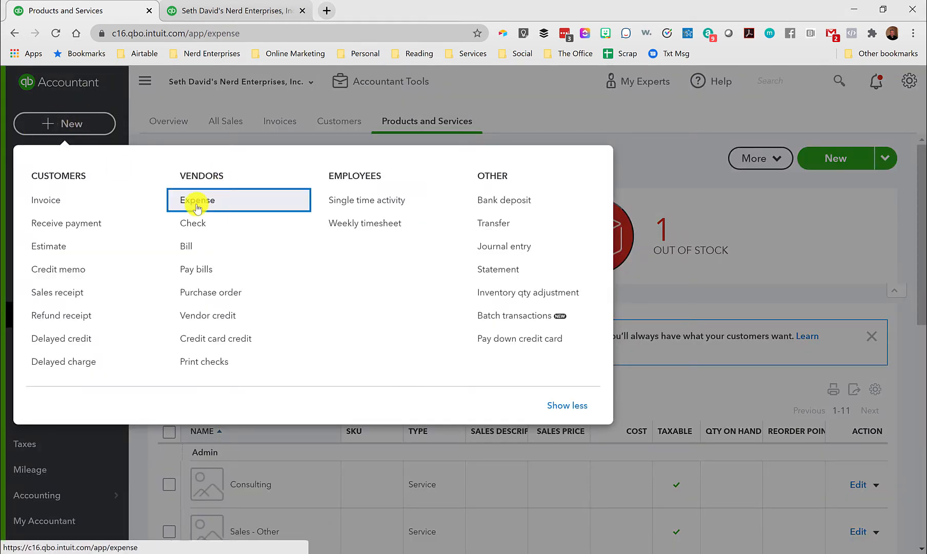
left_click(197, 201)
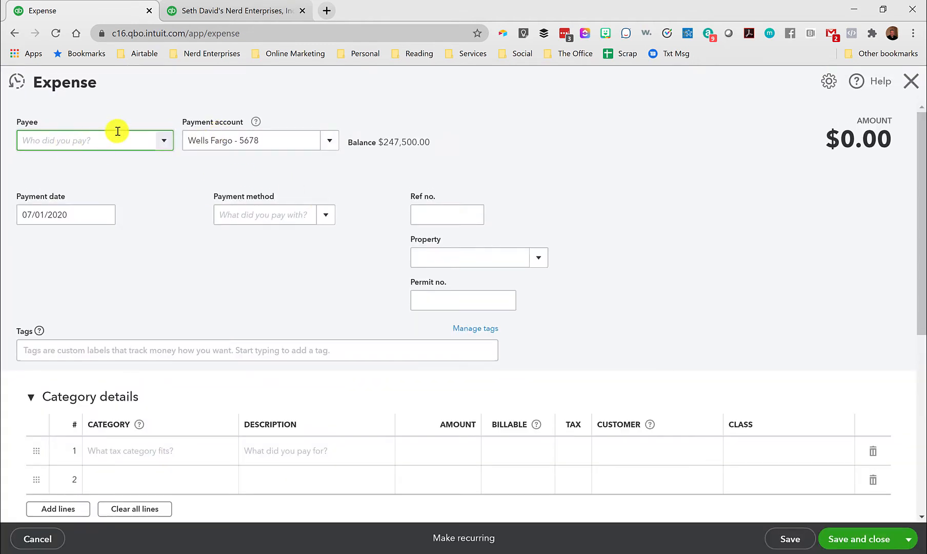
type("Mc")
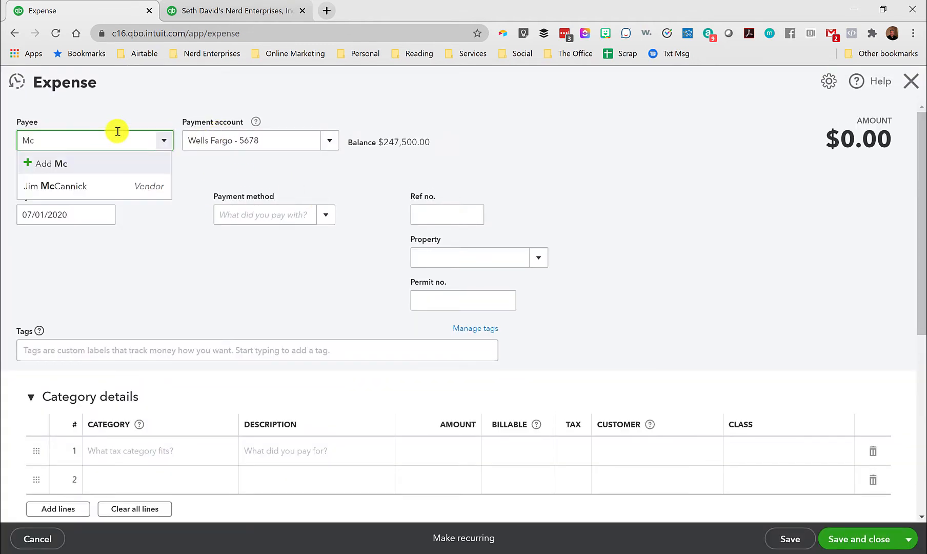
left_click(77, 184)
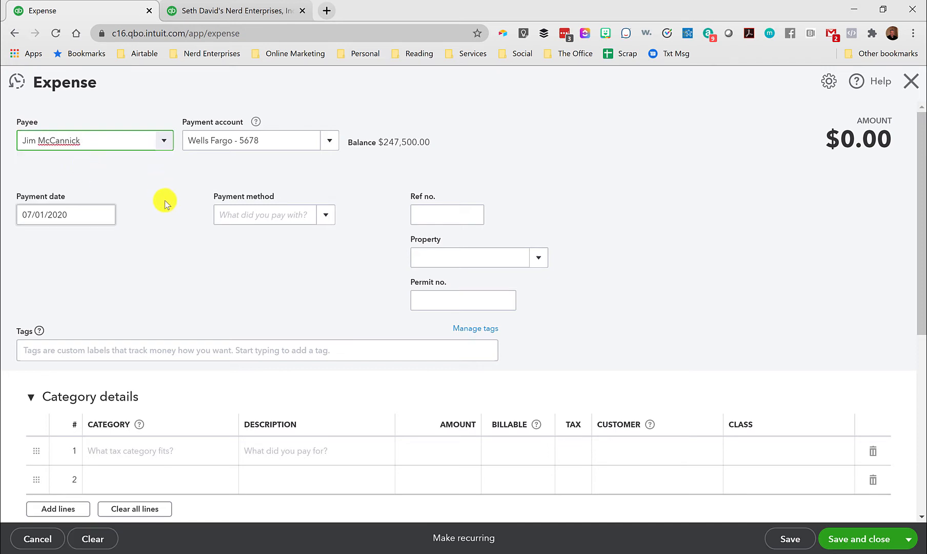
scroll(166, 204, "down", 1)
left_click(101, 150)
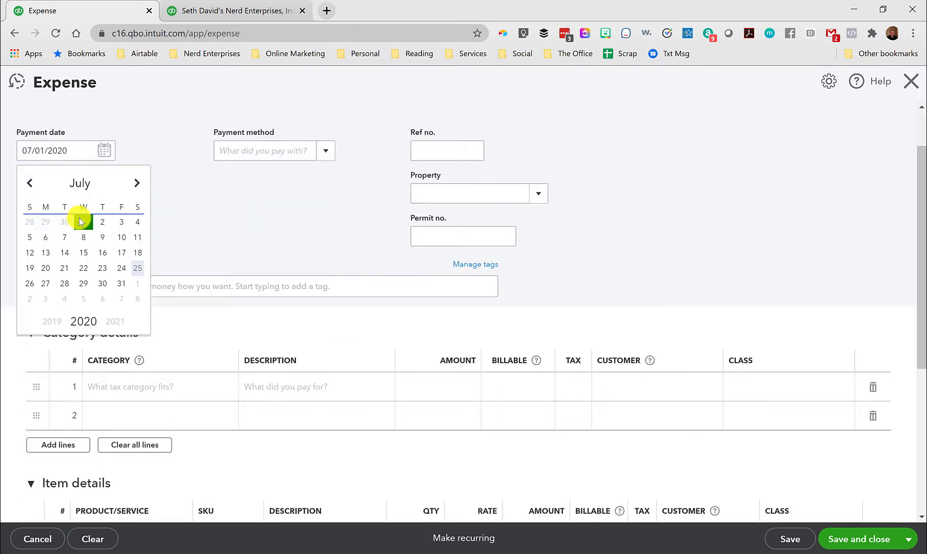
left_click(45, 238)
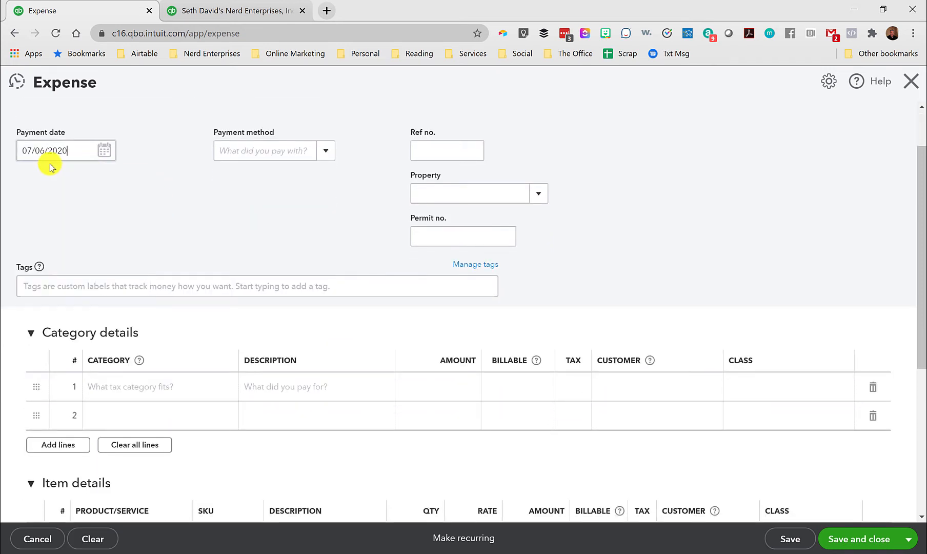
Add the Auto # 1 inventory item to the first line of the 07/06/2020 expense's item details.
scroll(186, 224, "down", 5)
left_click(182, 280)
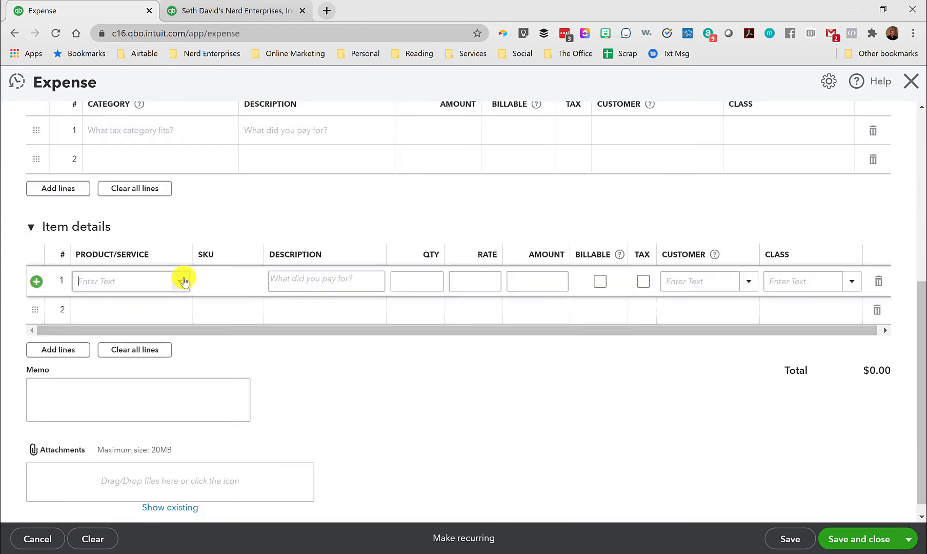
type("Auto Restoration:Auto")
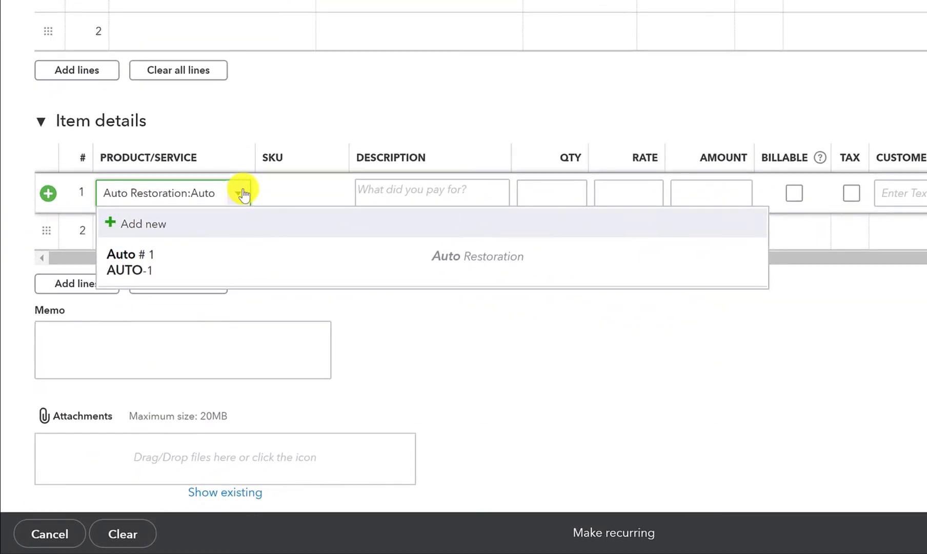
left_click(179, 261)
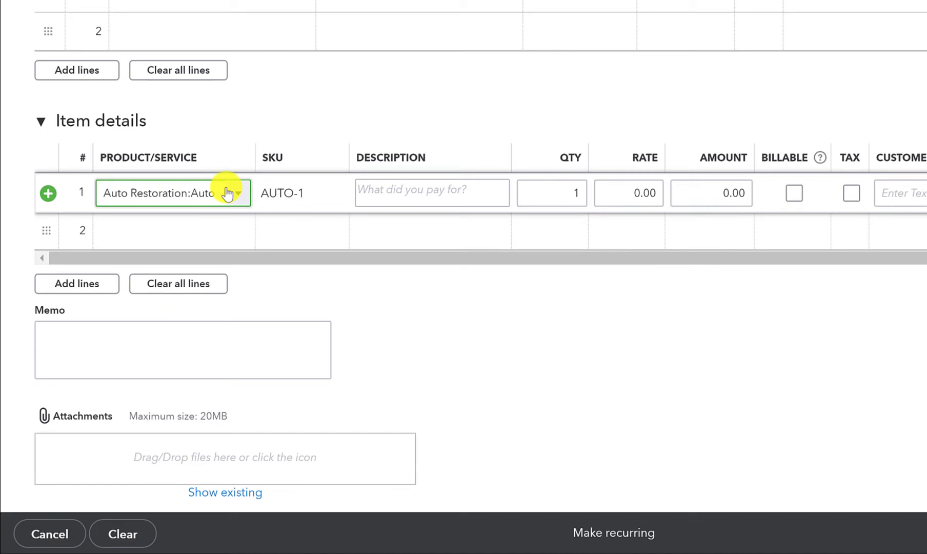
Set the Auto # 1 line's rate to 250.00, and save and close the expense without assigning a class.
key("Tab")
key("Tab")
key("Tab")
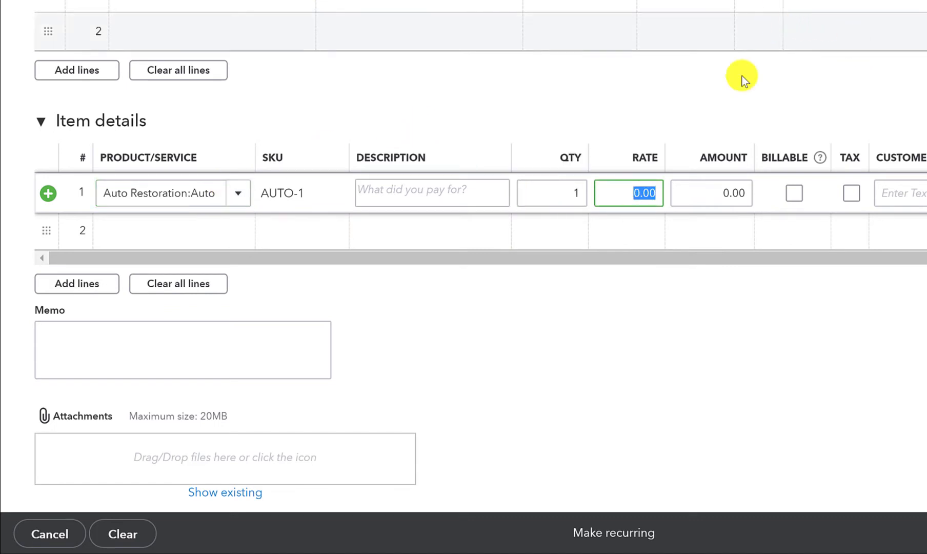
double_click(634, 192)
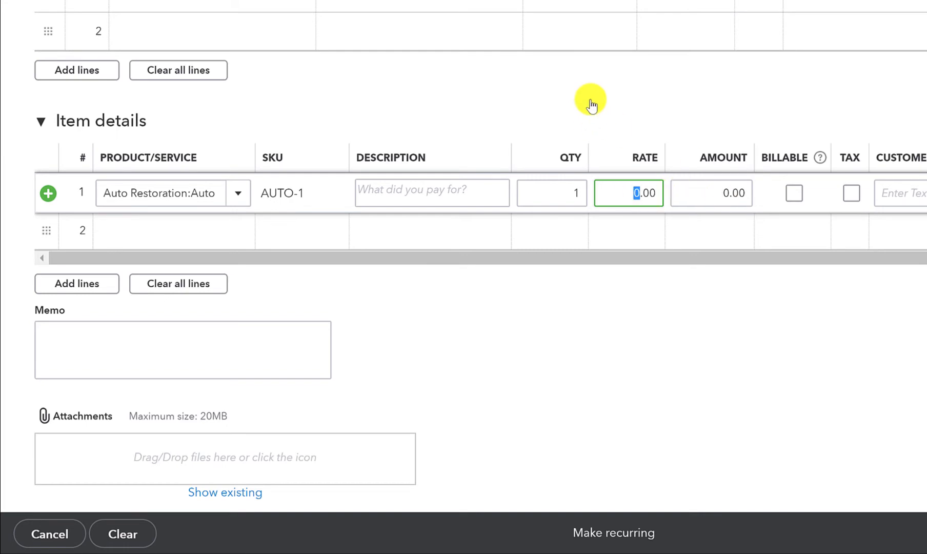
type("250.00")
key("Tab")
key("Tab")
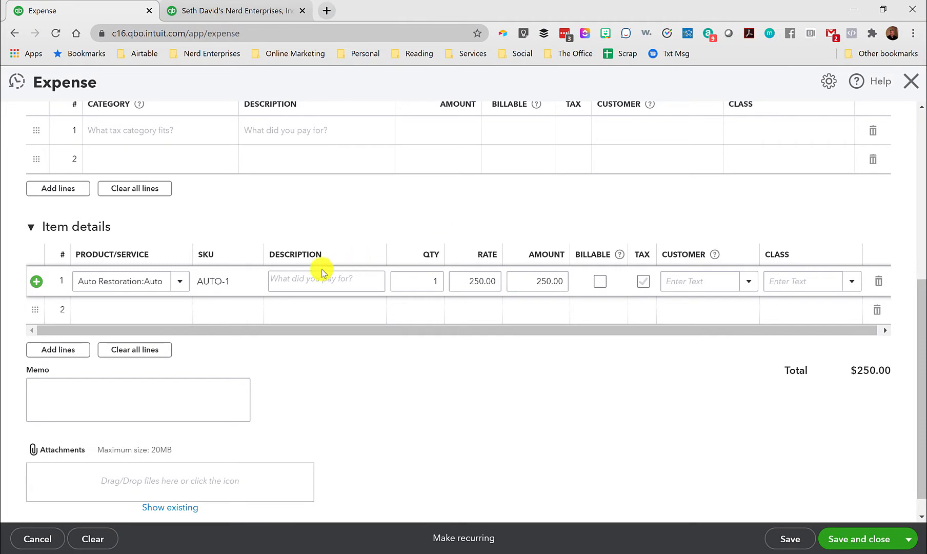
left_click(873, 539)
left_click(585, 342)
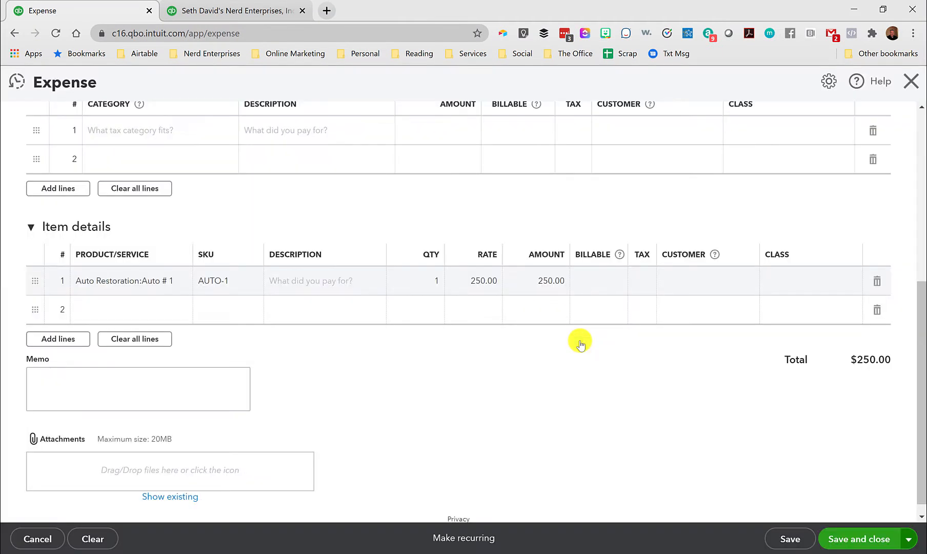
Review Auto # 1 in the Inventory Valuation Summary report and open the detail behind its quantity.
left_click(218, 11)
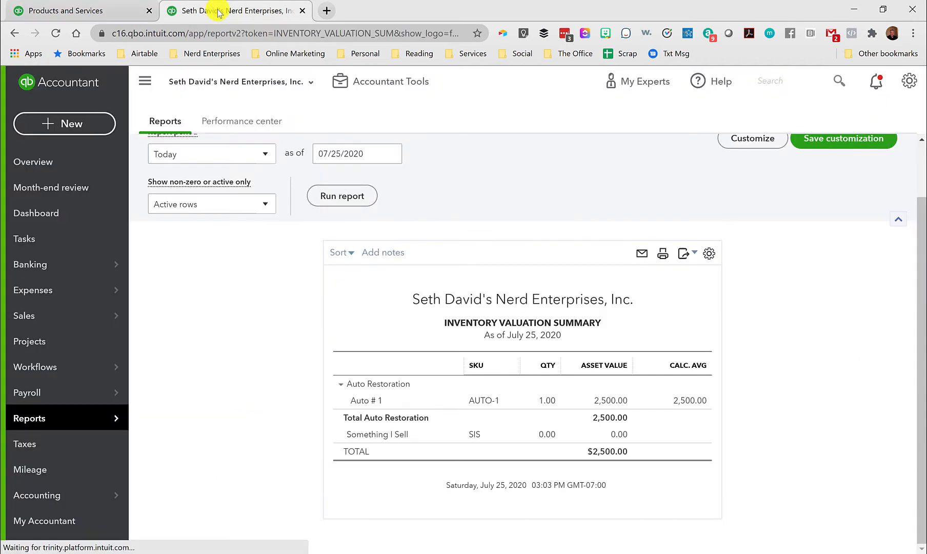
scroll(533, 359, "down", 1)
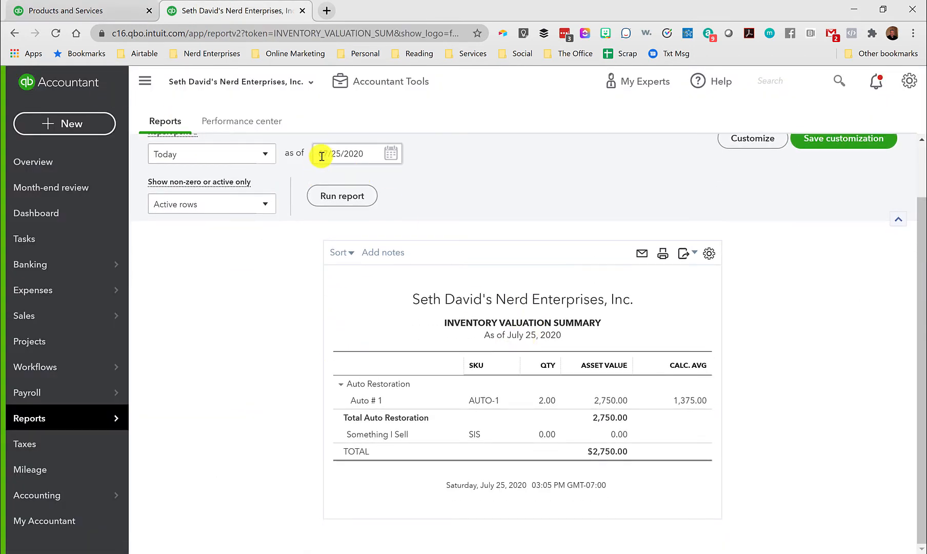
scroll(328, 199, "up", 1)
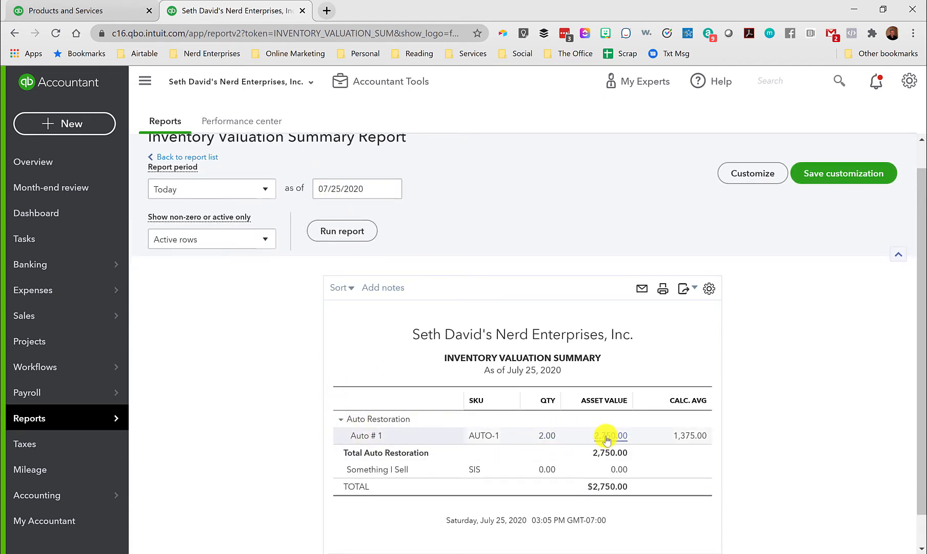
left_click(548, 436)
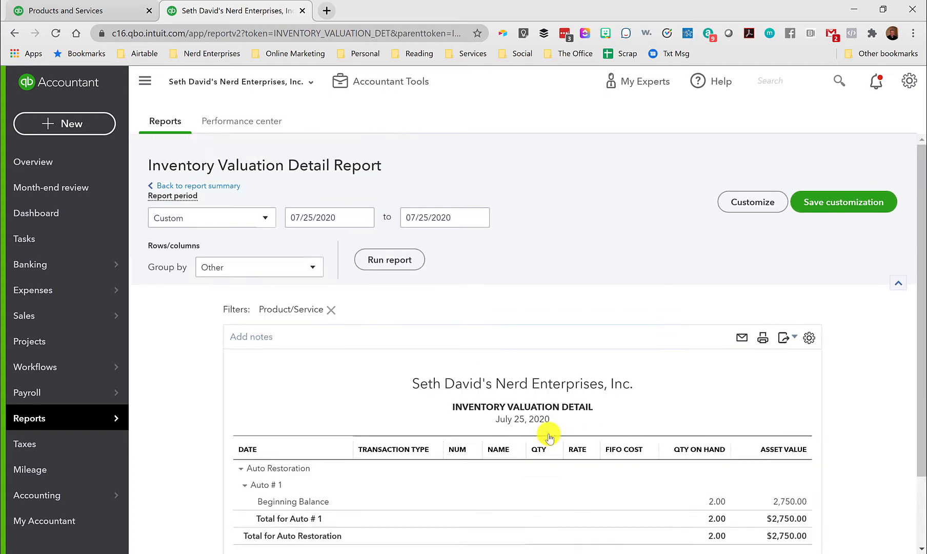
Run the Inventory Valuation Detail report for All Dates and review the transactions for Auto # 1.
scroll(549, 433, "down", 1)
left_click(210, 170)
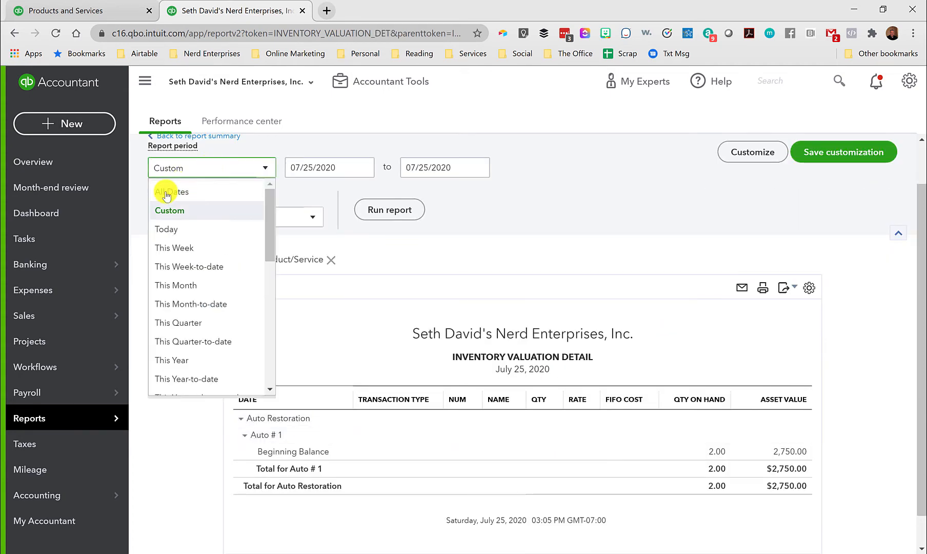
left_click(170, 190)
left_click(388, 209)
scroll(376, 261, "down", 1)
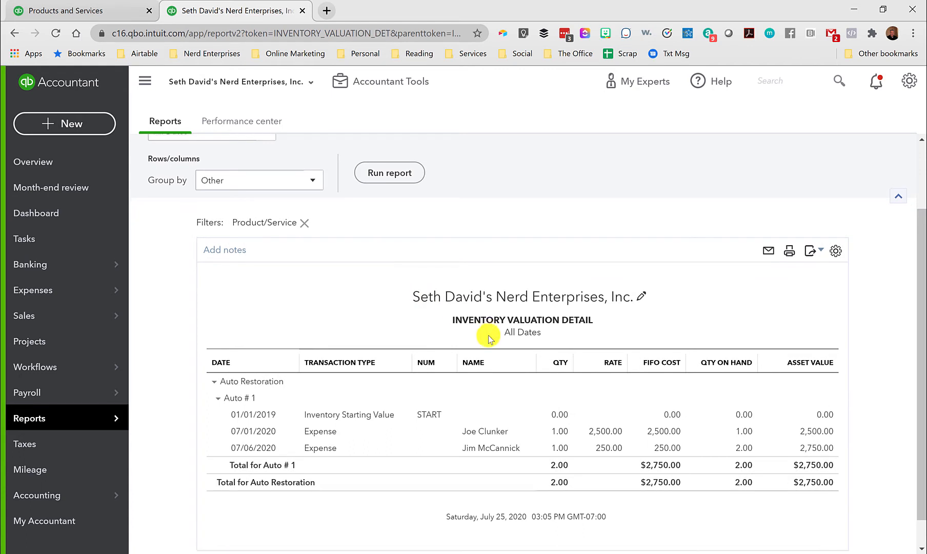
scroll(502, 329, "down", 1)
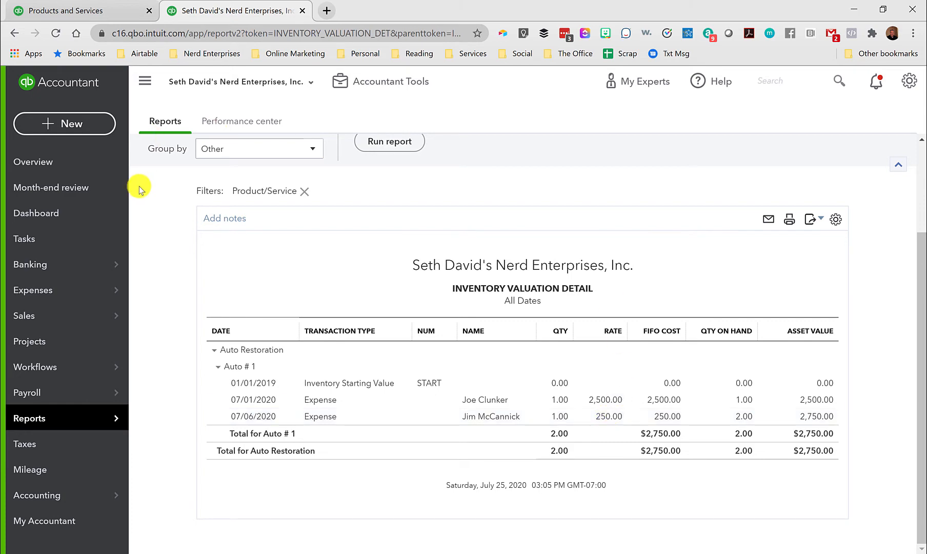
Return to Products and Services and start a new expense with Auto Parts Store as the payee.
left_click(54, 13)
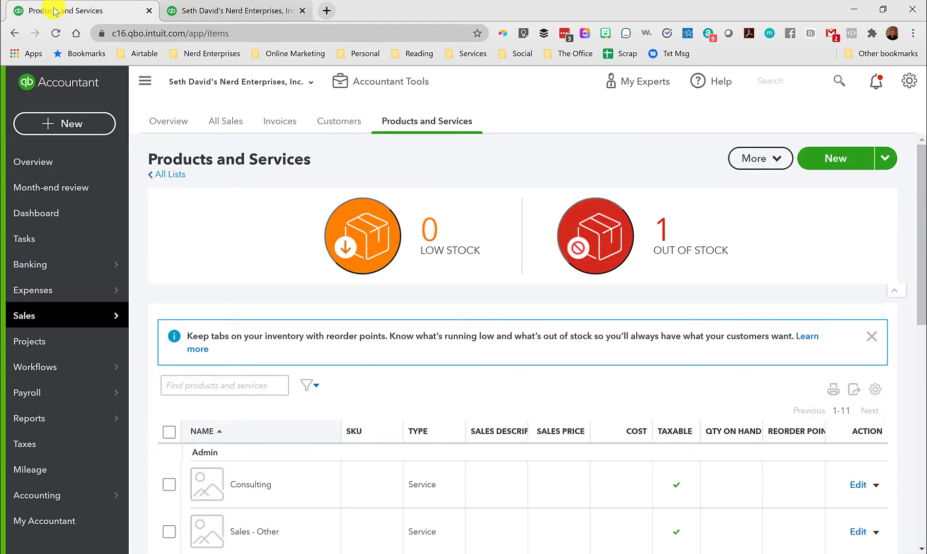
left_click(65, 123)
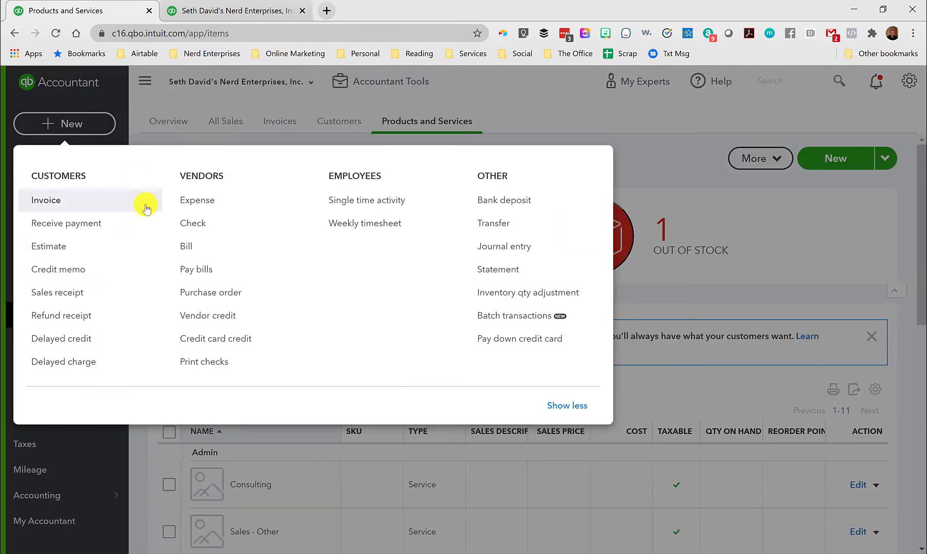
left_click(190, 205)
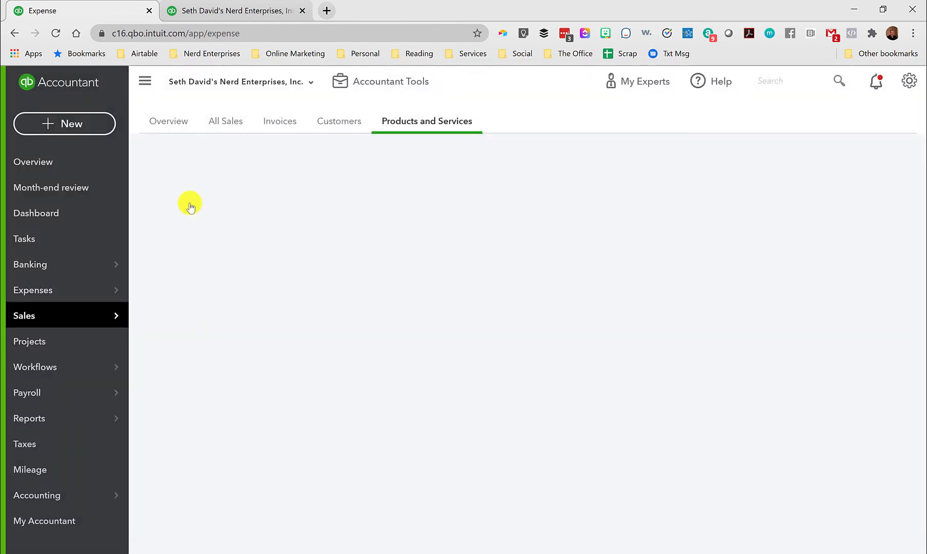
type("Auto Adjustments")
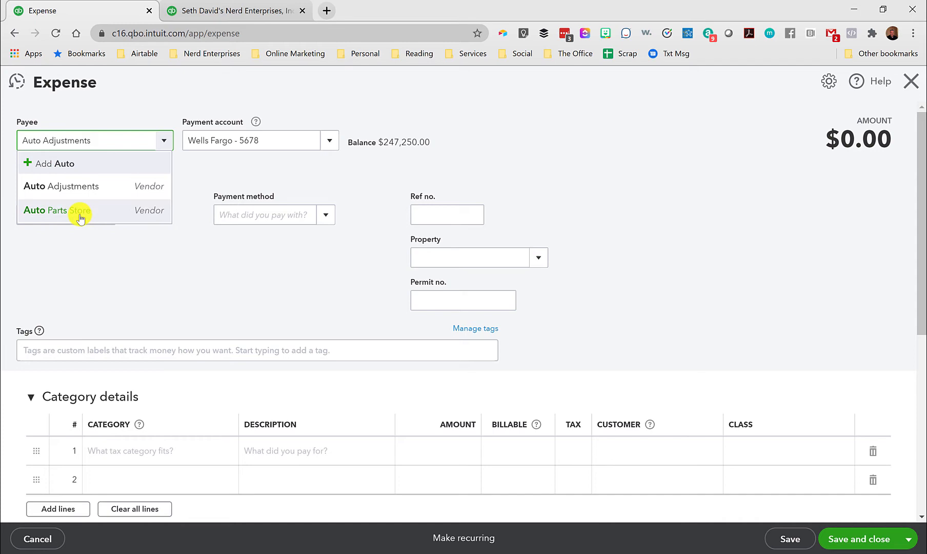
left_click(78, 211)
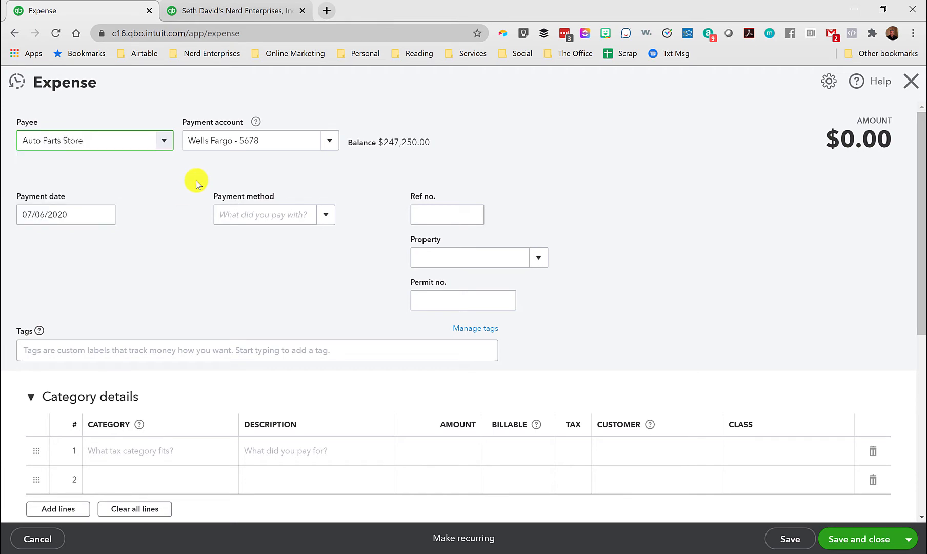
Add the Auto # 1 inventory item to the first item details line of the Auto Parts Store expense.
scroll(214, 213, "down", 5)
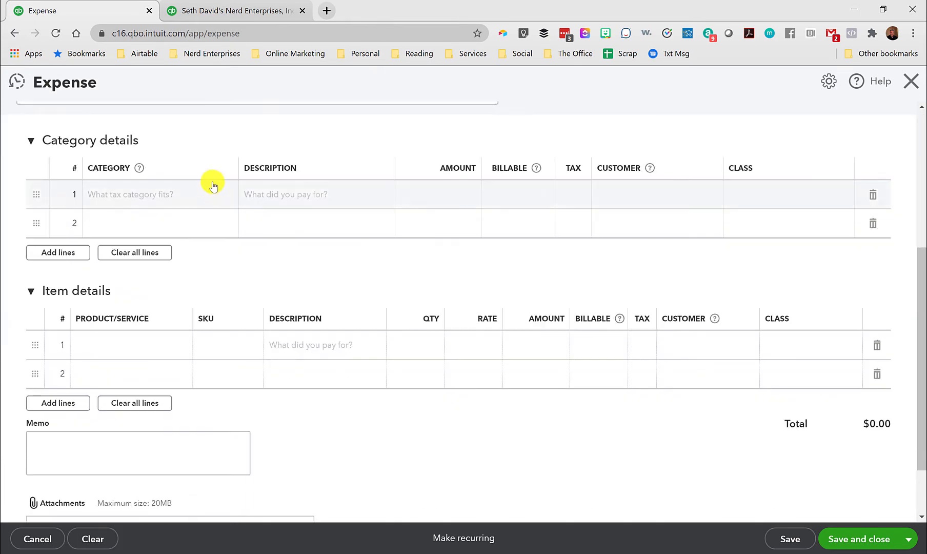
left_click(120, 349)
type("Auto Restoration:Auto")
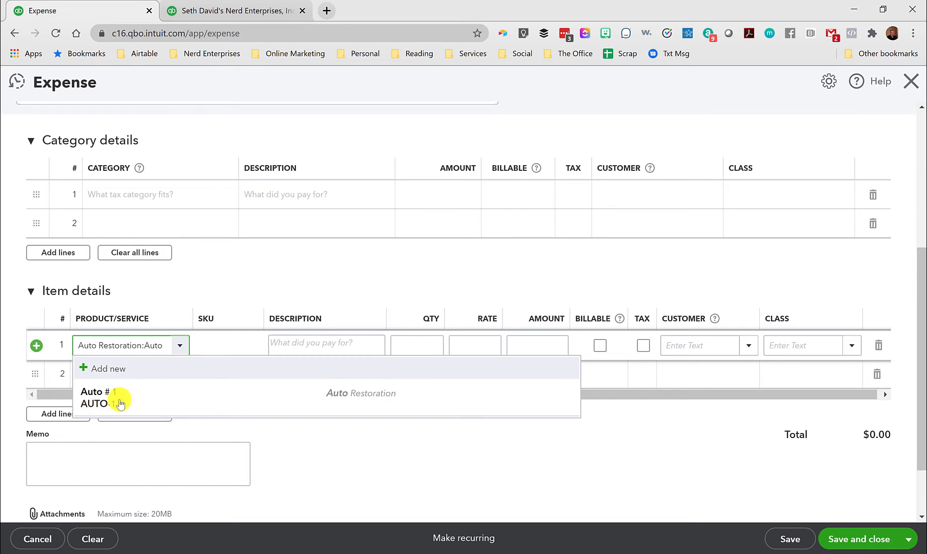
left_click(120, 404)
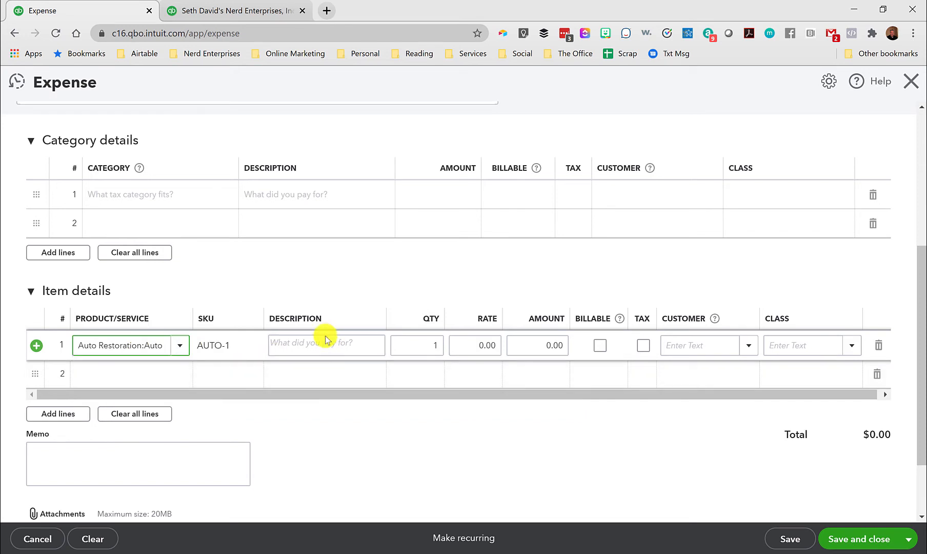
Set the Auto # 1 line's rate to 150, leaving its description blank, and save and close the expense without a class.
left_click(300, 346)
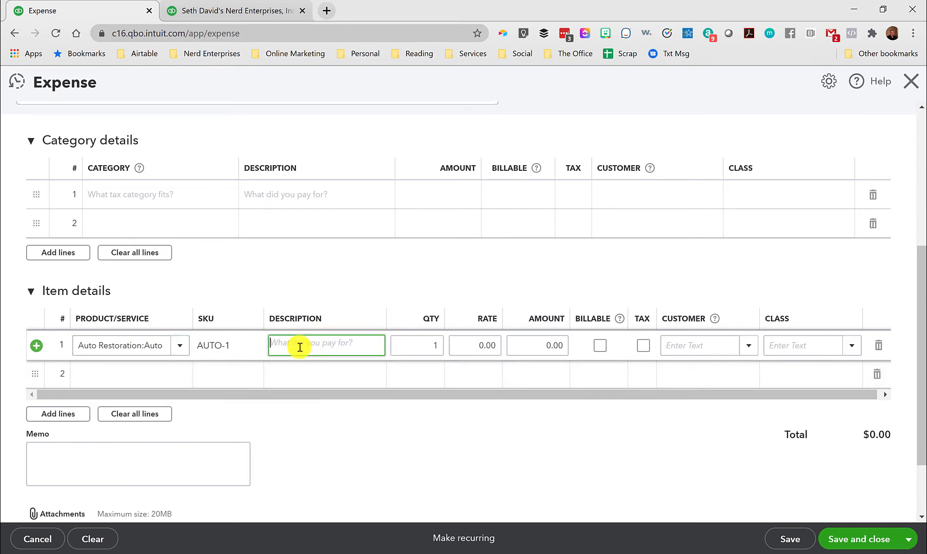
key("Tab")
key("Tab")
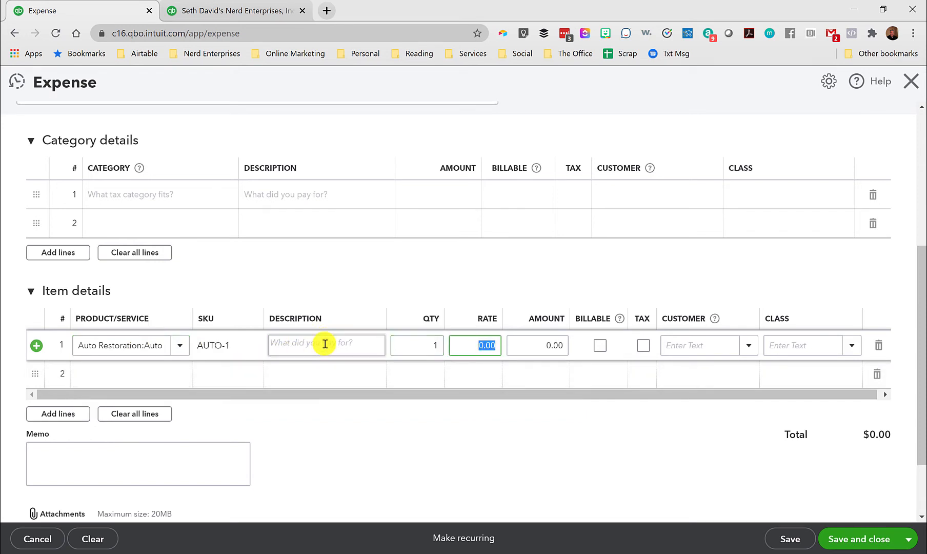
type("150")
key("Tab")
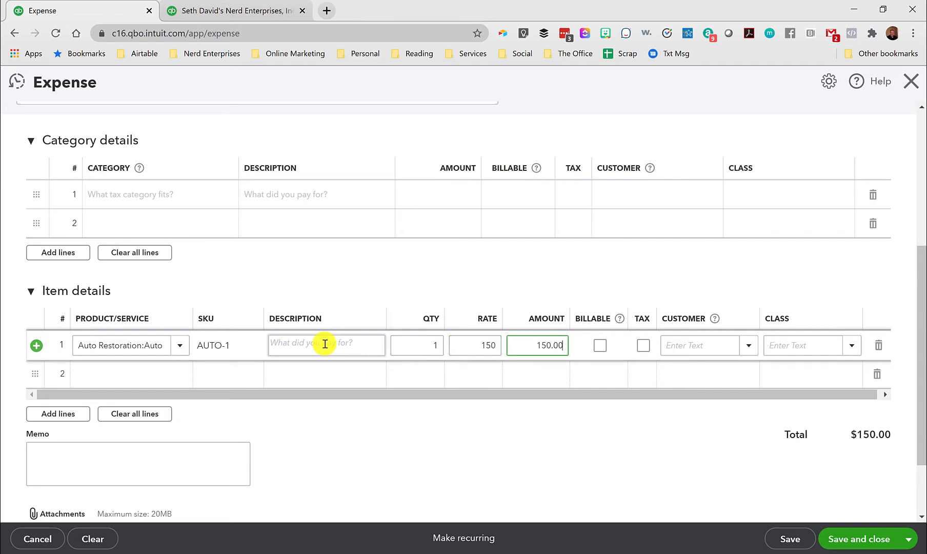
left_click(855, 539)
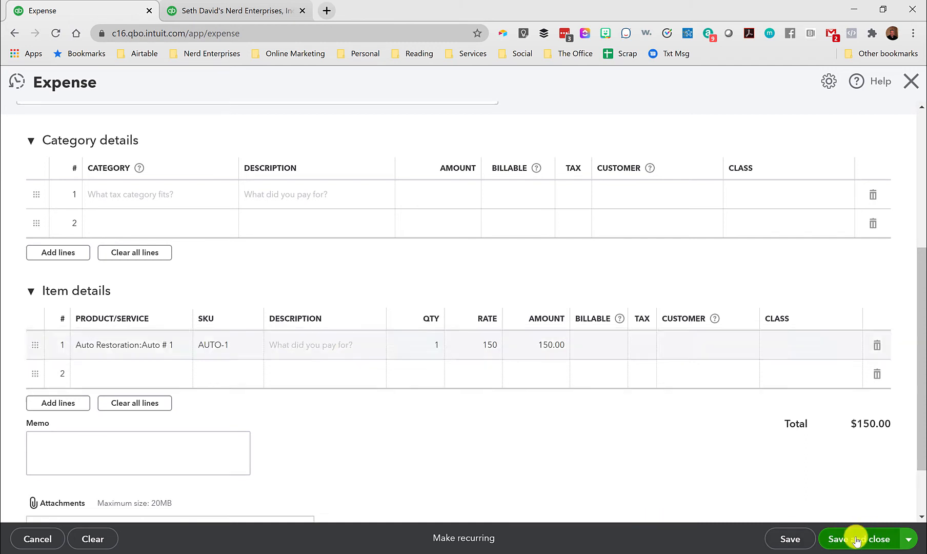
left_click(585, 341)
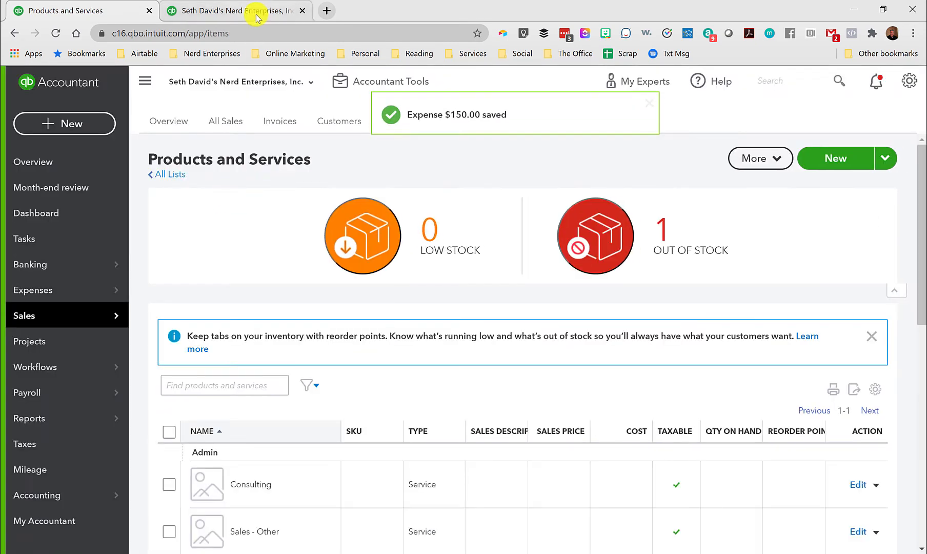
Return to the Inventory Valuation Detail report and examine the Auto # 1 purchases, total quantity and asset value.
left_click(257, 15)
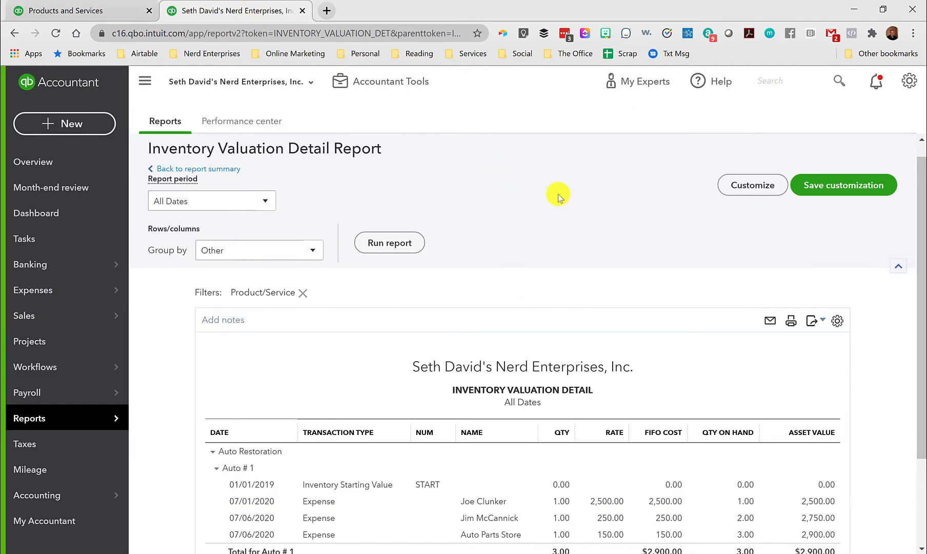
scroll(561, 199, "down", 3)
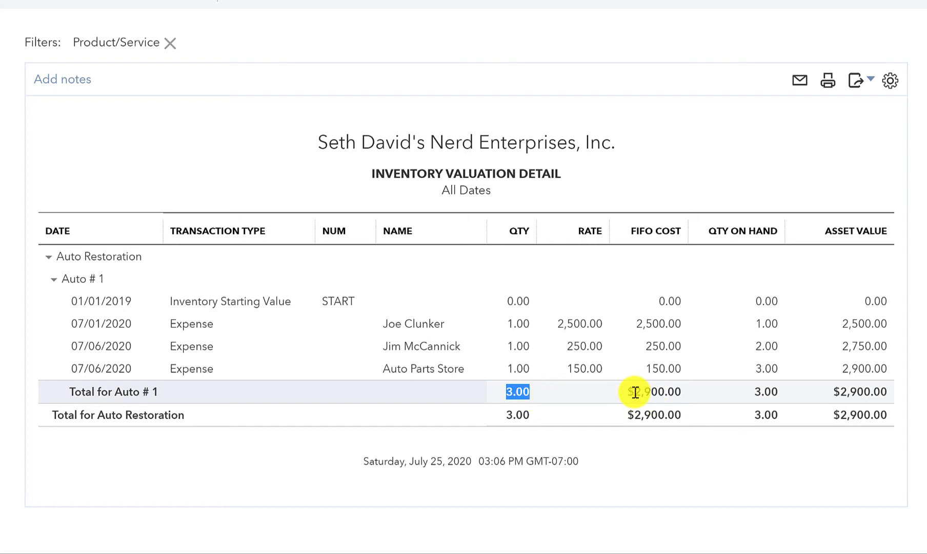
Start a new expense paid from the Wells Fargo account with Auto Adjustments as the payee.
left_click_drag(635, 392, 679, 393)
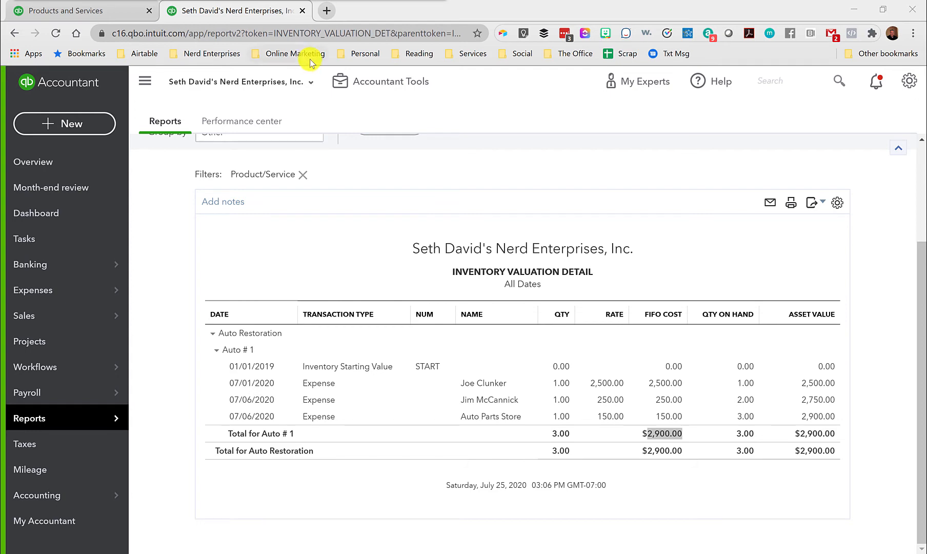
left_click(77, 124)
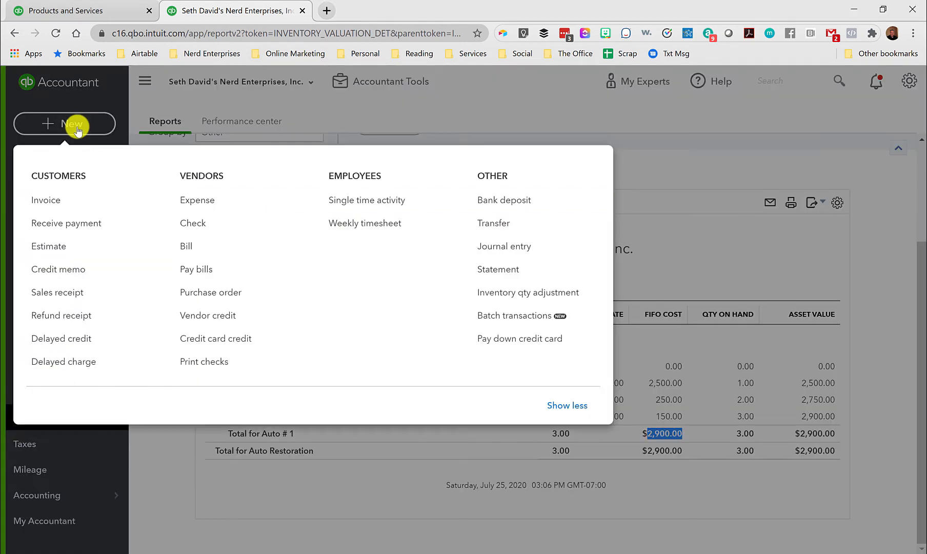
left_click(185, 200)
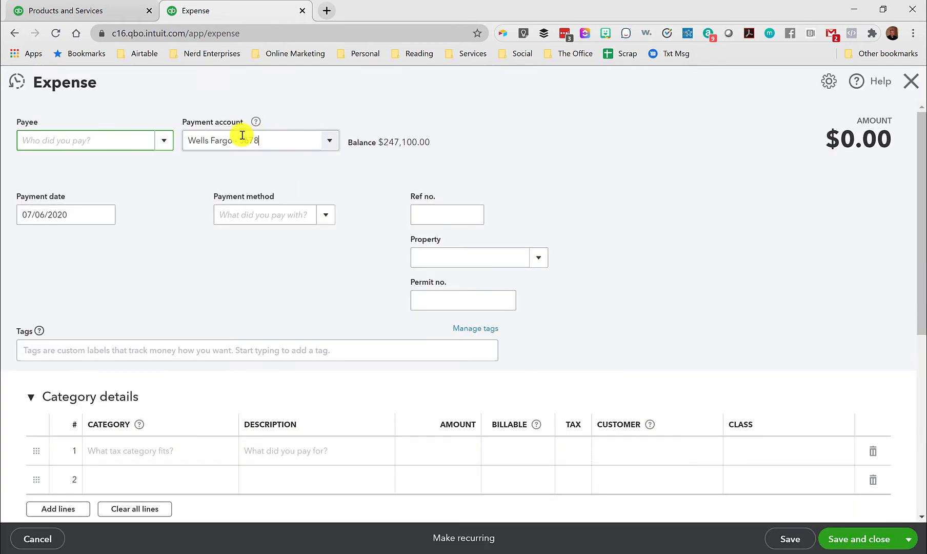
left_click(234, 137)
left_click(102, 138)
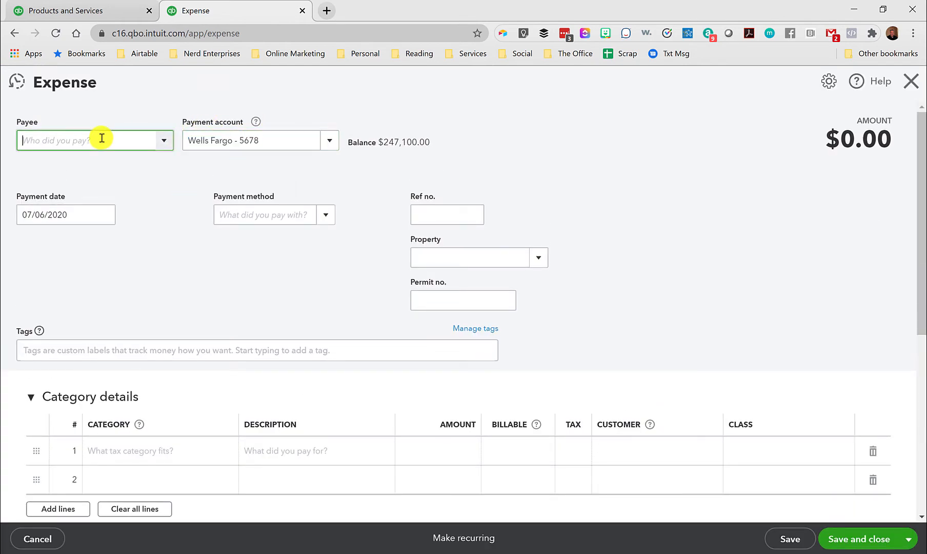
type("Adj")
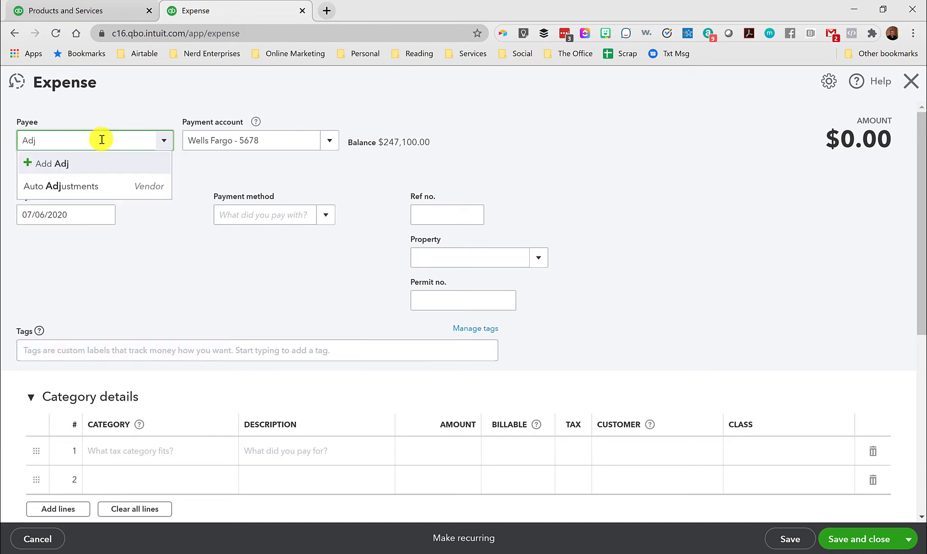
left_click(53, 186)
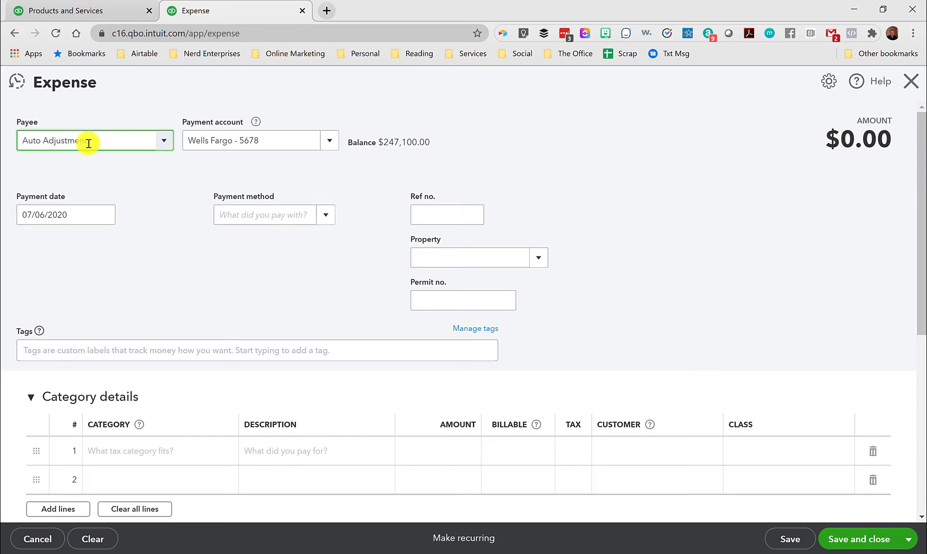
left_click_drag(21, 141, 141, 138)
Set the Auto Adjustments expense's payment date to 07/07/2020.
left_click(150, 198)
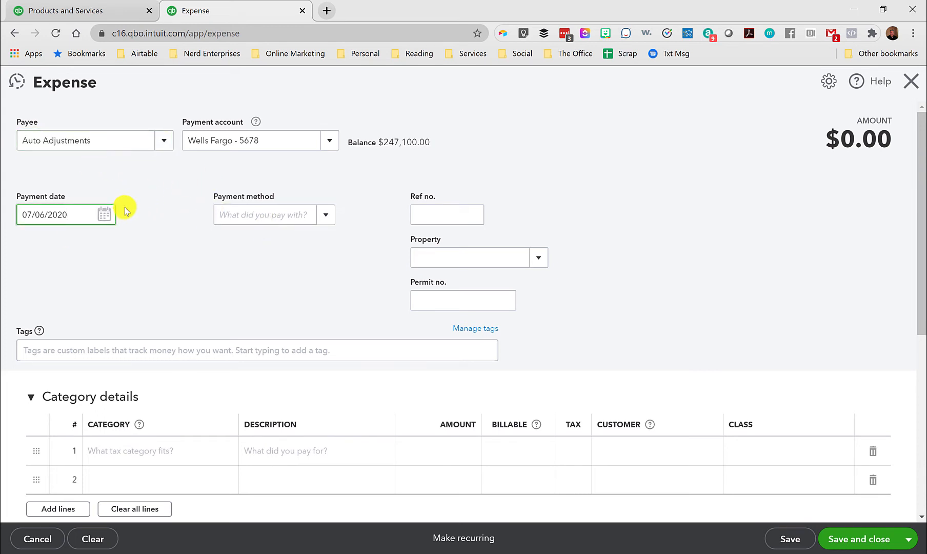
left_click(104, 214)
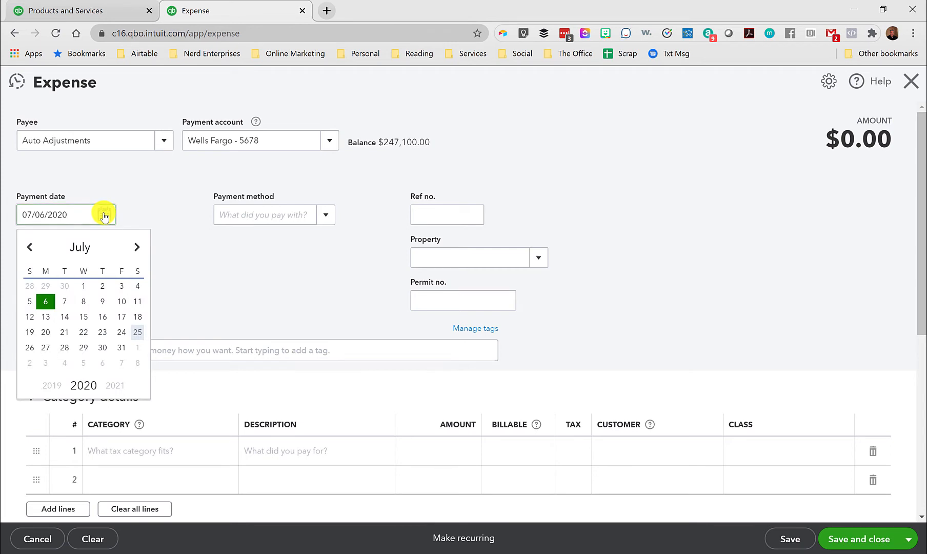
left_click(62, 303)
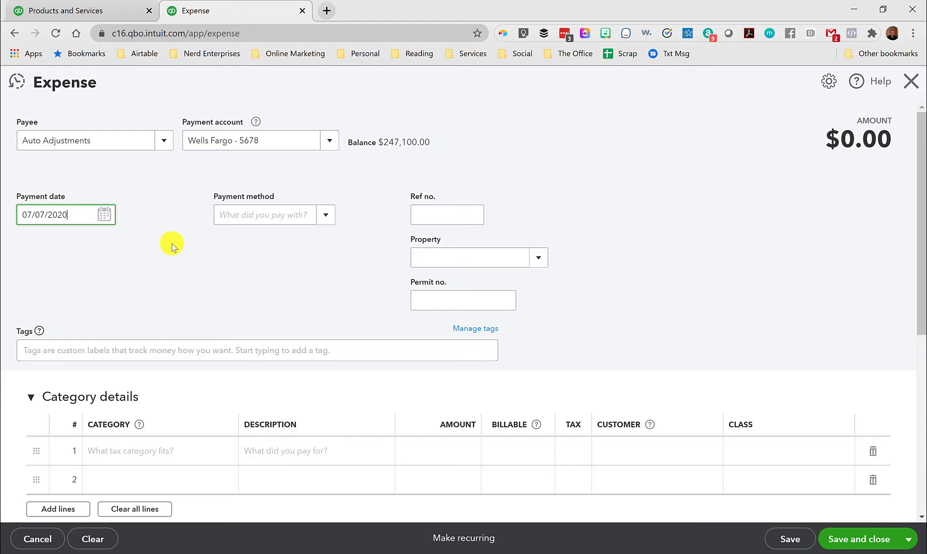
scroll(172, 243, "down", 5)
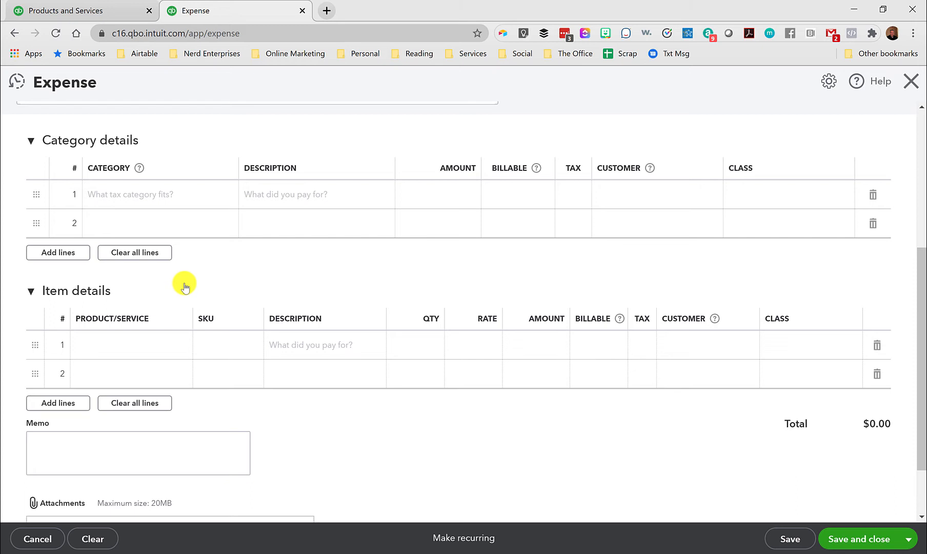
Open the Inventory Valuation Summary report in the Products and Services browser tab and examine Auto # 1's quantity, asset value and average cost.
left_click(123, 10)
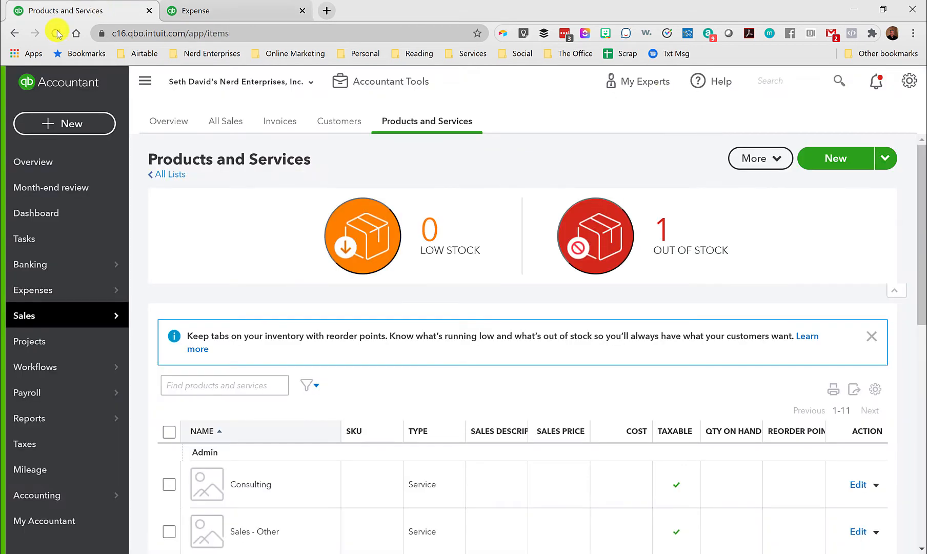
left_click(27, 419)
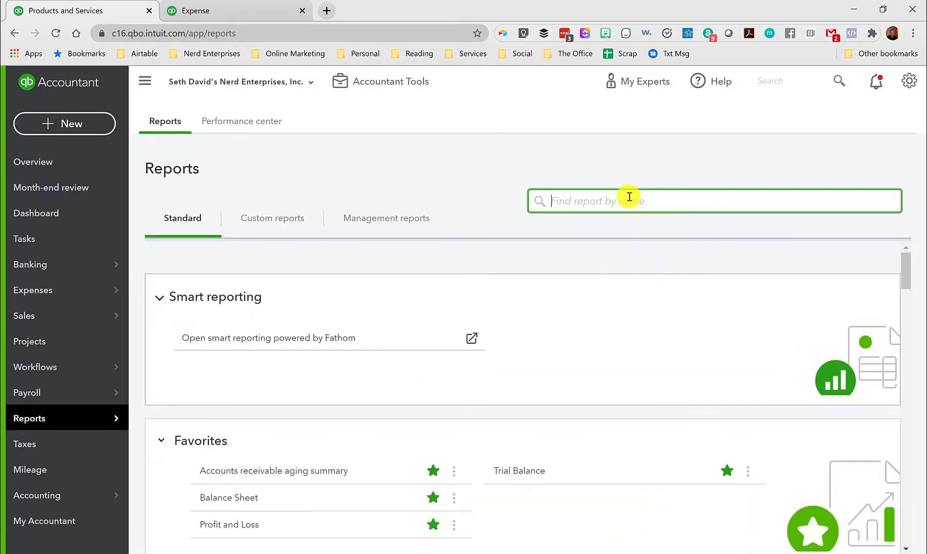
type("inve")
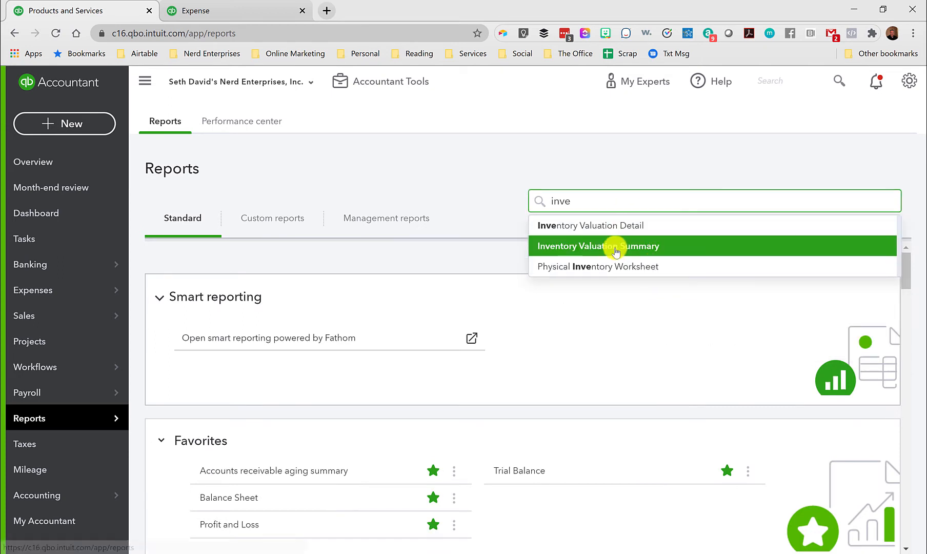
left_click(616, 246)
scroll(614, 248, "down", 1)
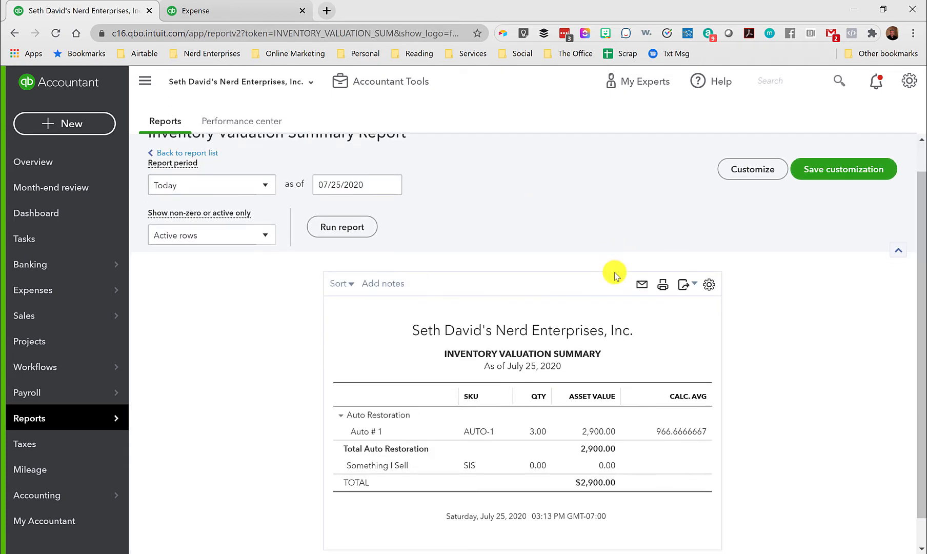
scroll(614, 272, "down", 1)
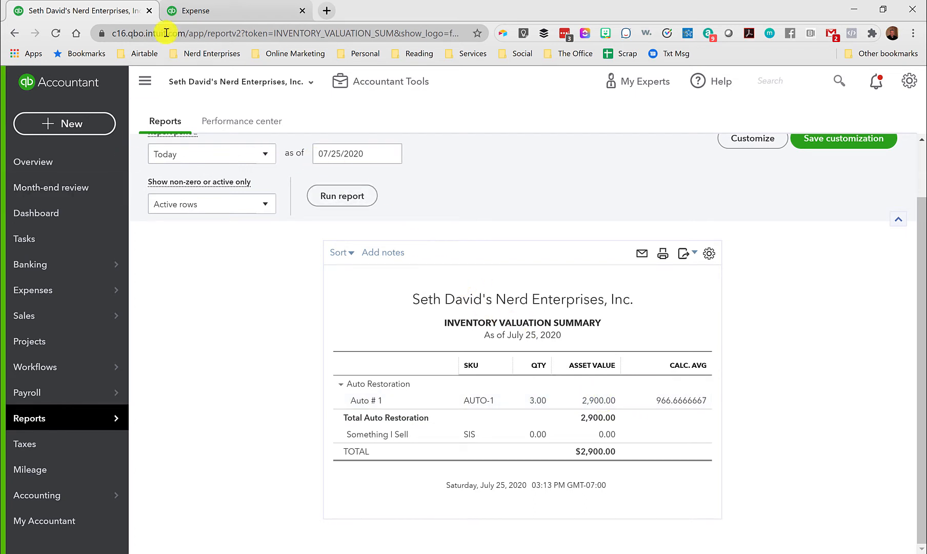
Return to the Auto Adjustments expense and add the Auto # 1 inventory item to the first two item details lines.
left_click(203, 11)
scroll(205, 205, "down", 3)
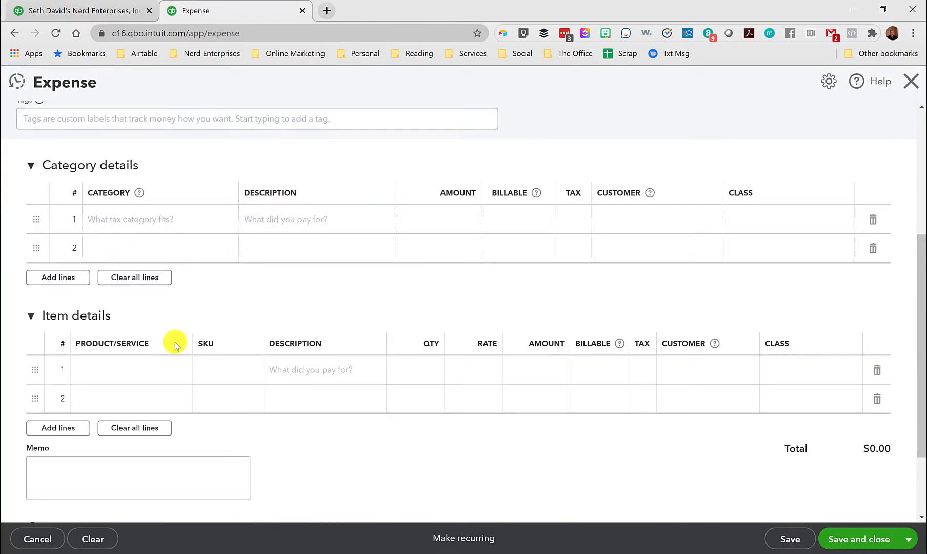
left_click(152, 367)
type("Auto Restoration:Auto")
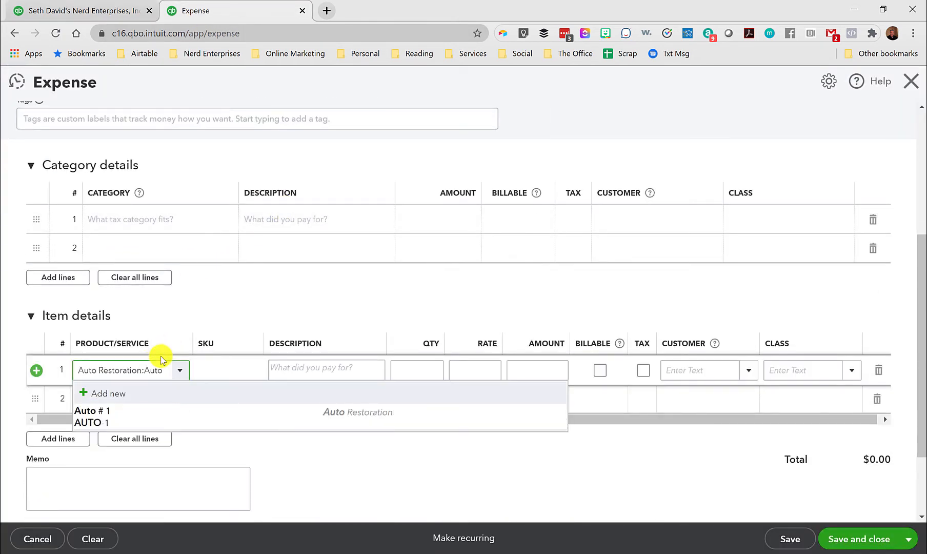
left_click(137, 403)
left_click(130, 400)
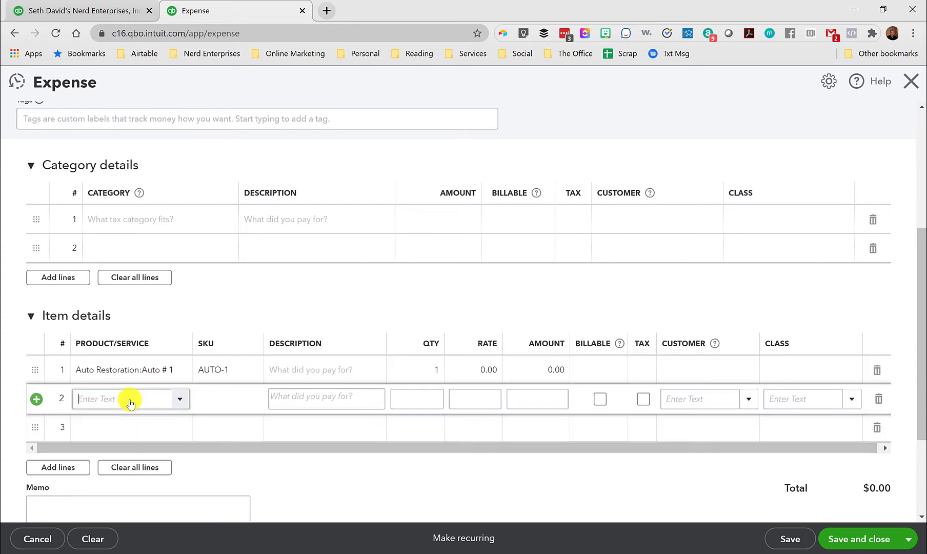
type("Auto Restoration:Auto")
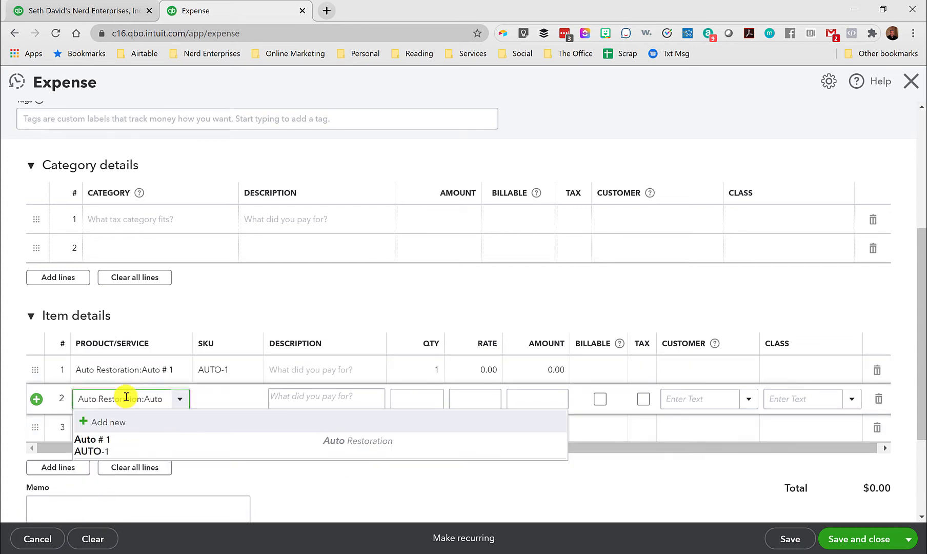
left_click(114, 437)
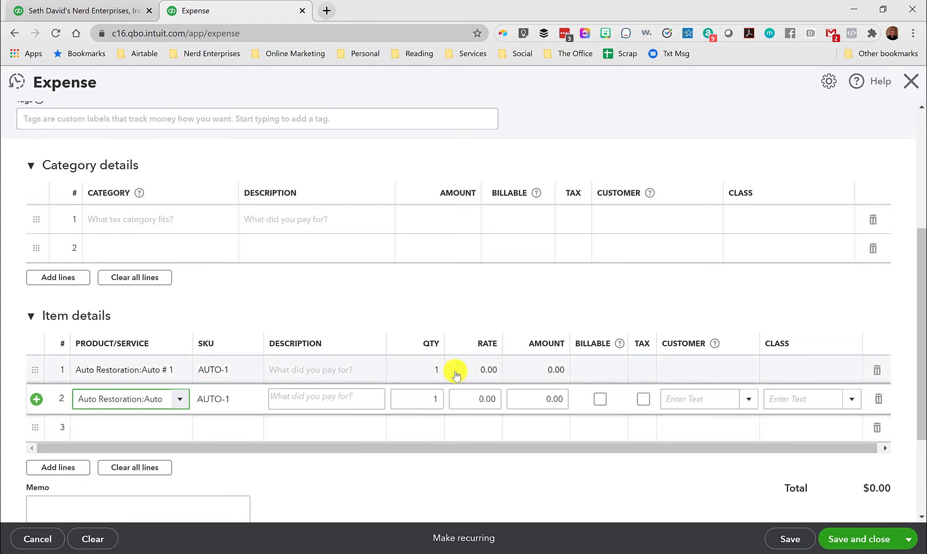
Set the first Auto # 1 line's quantity to -3 and its amount to -2,900.
left_click(434, 370)
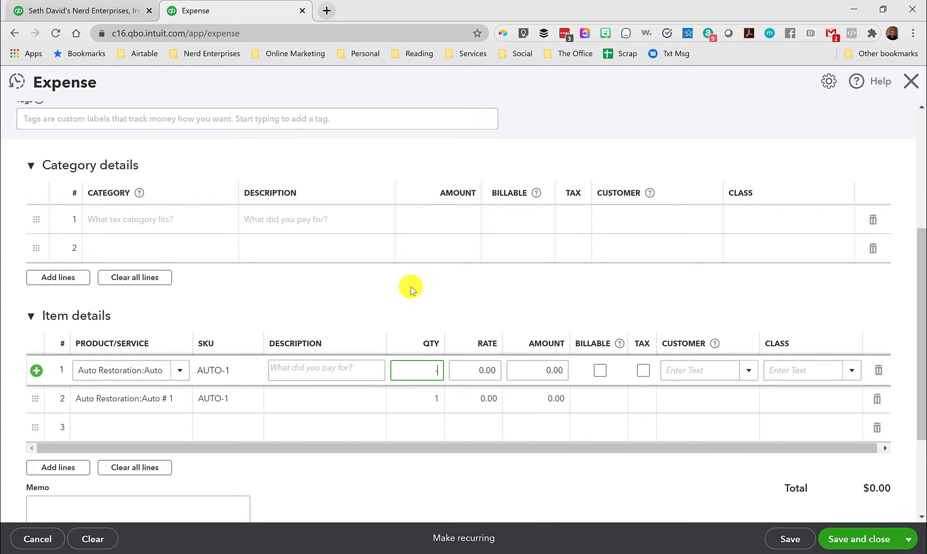
type("-3")
key("Tab")
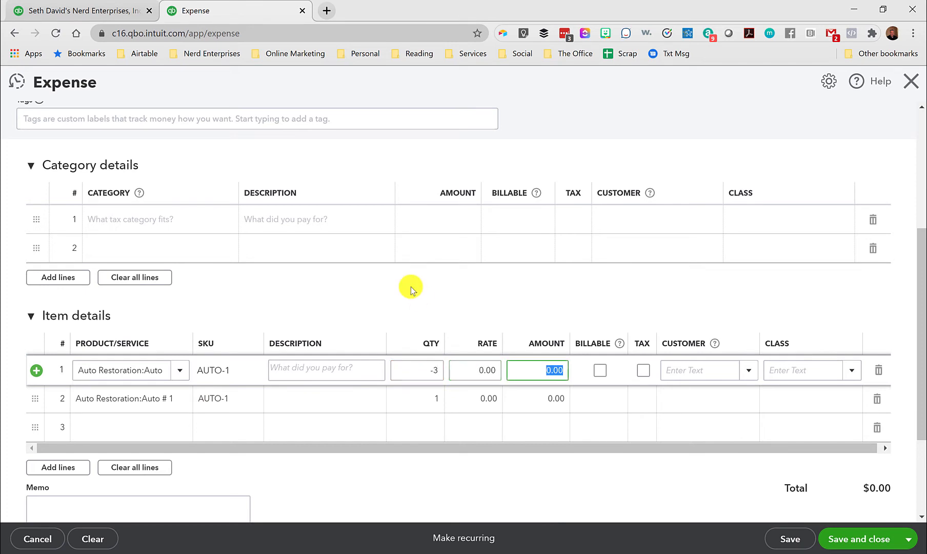
type("-2,9")
type("00")
left_click(410, 289)
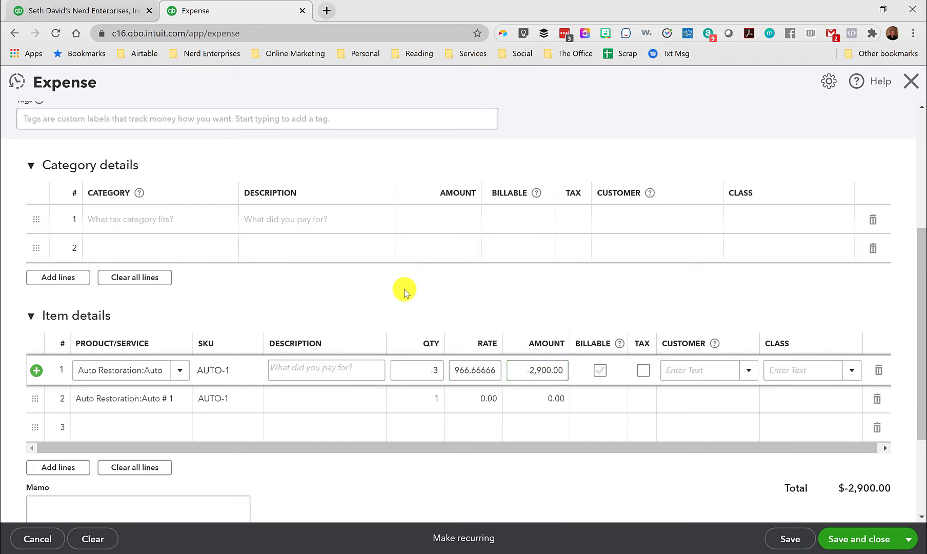
left_click_drag(523, 372, 553, 378)
left_click(539, 371)
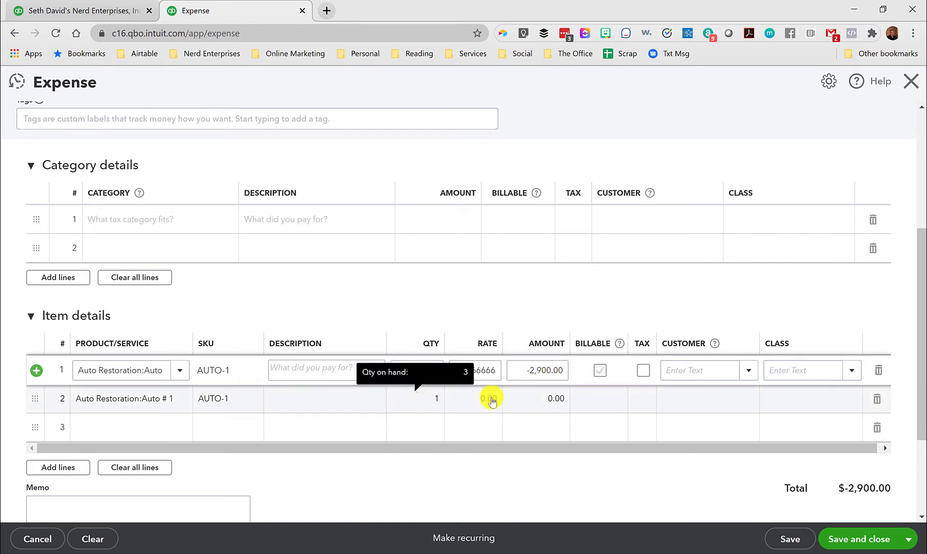
Set the second Auto # 1 line's amount to 2,900, keeping its quantity at 1.
left_click(543, 405)
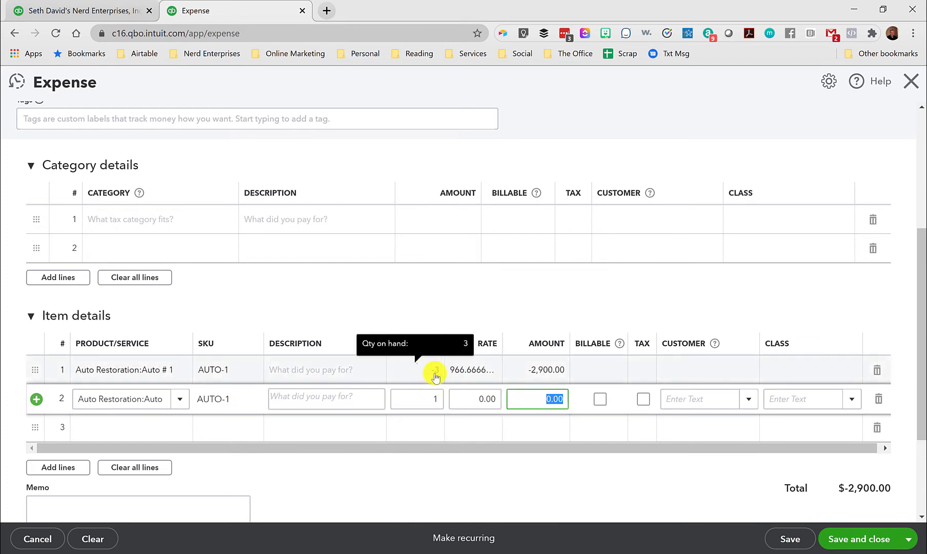
left_click_drag(497, 346, 522, 345)
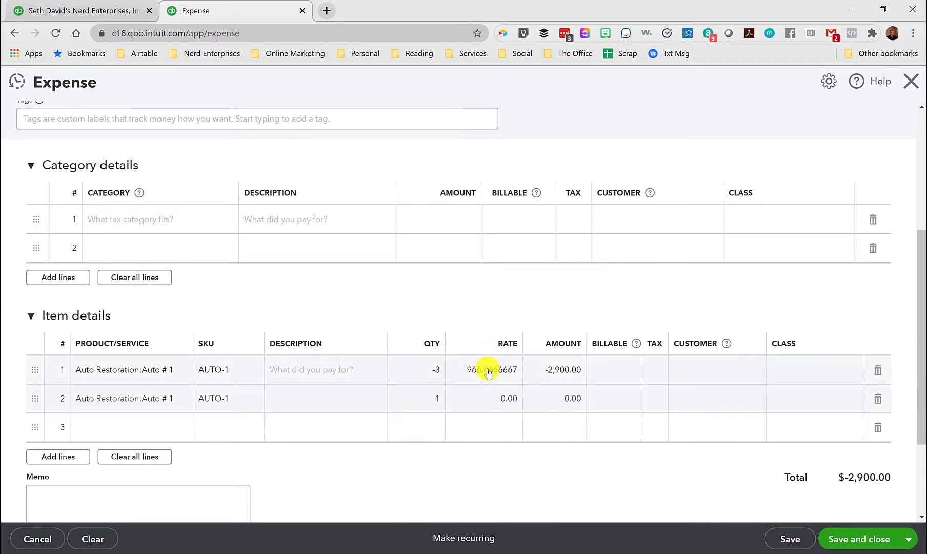
left_click(566, 399)
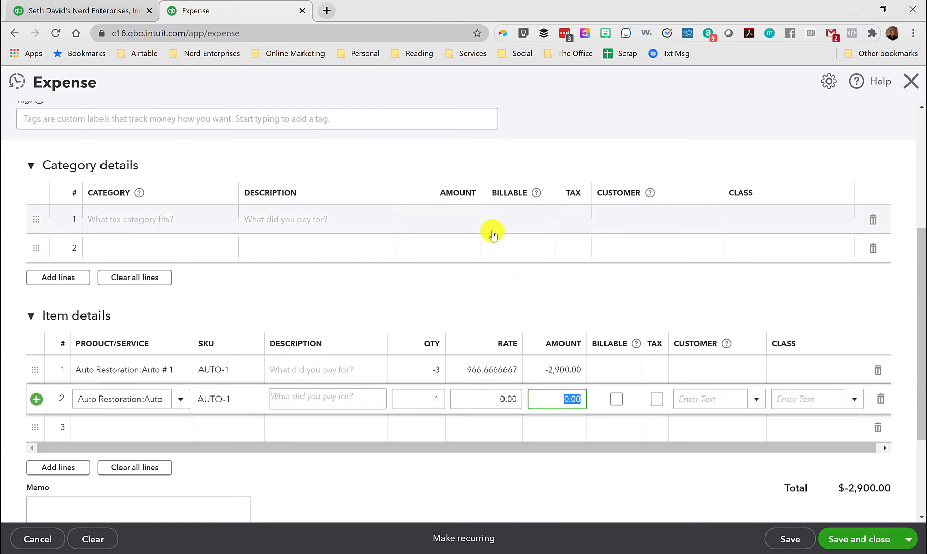
type("2900")
key("Tab")
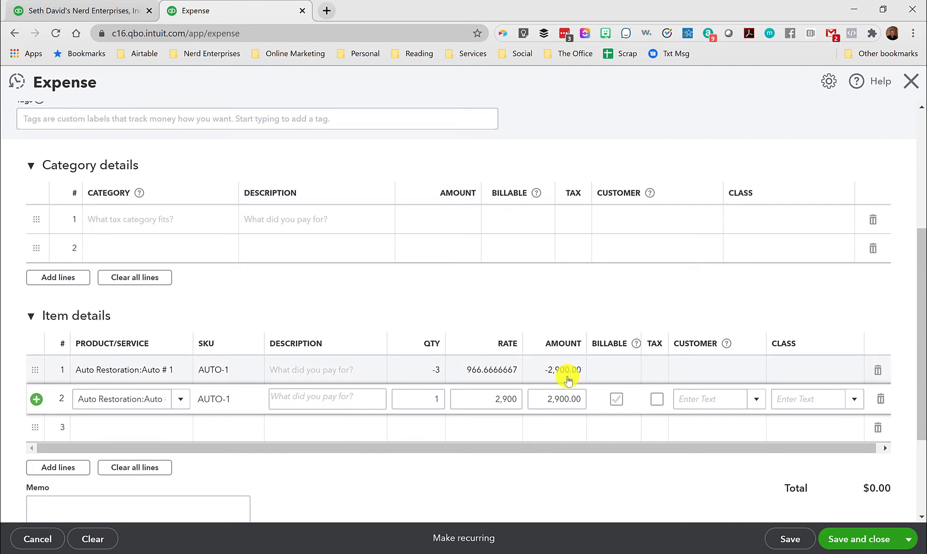
Review the second Auto # 1 line's quantity and amount, the expense total and the payment date.
left_click(420, 399)
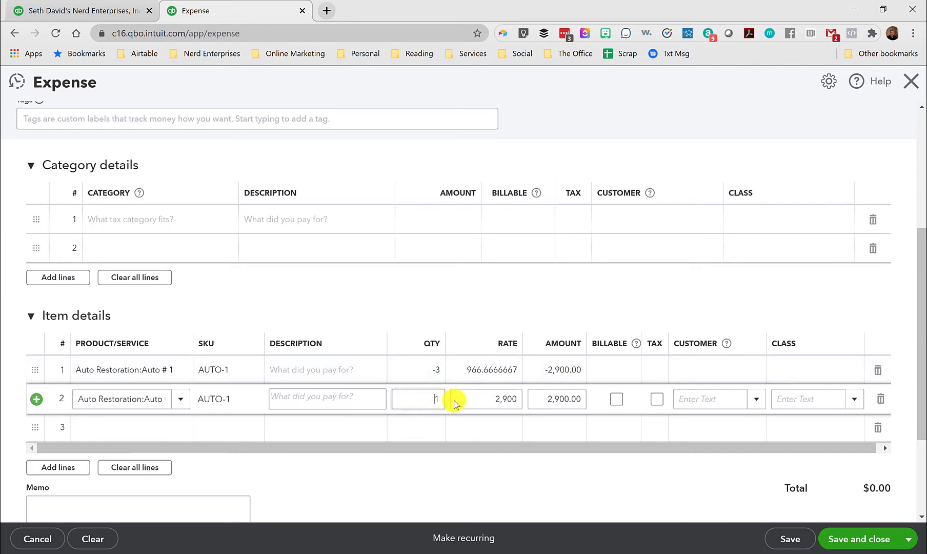
left_click_drag(542, 401, 580, 395)
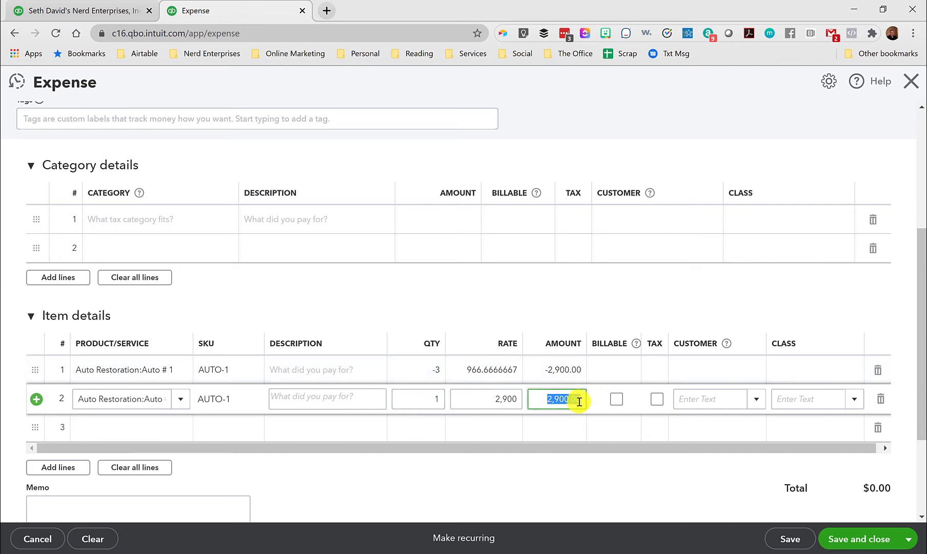
scroll(579, 402, "up", 5)
left_click_drag(840, 139, 895, 138)
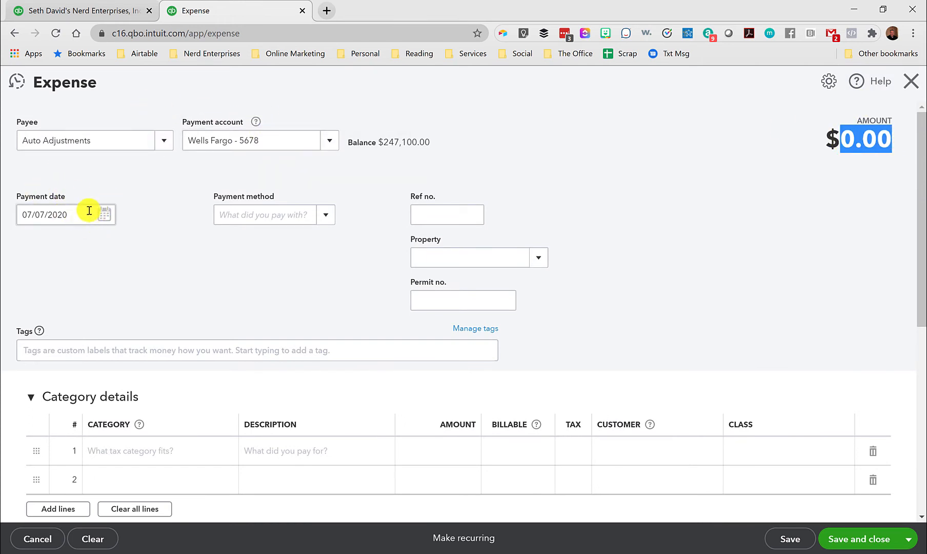
left_click(176, 213)
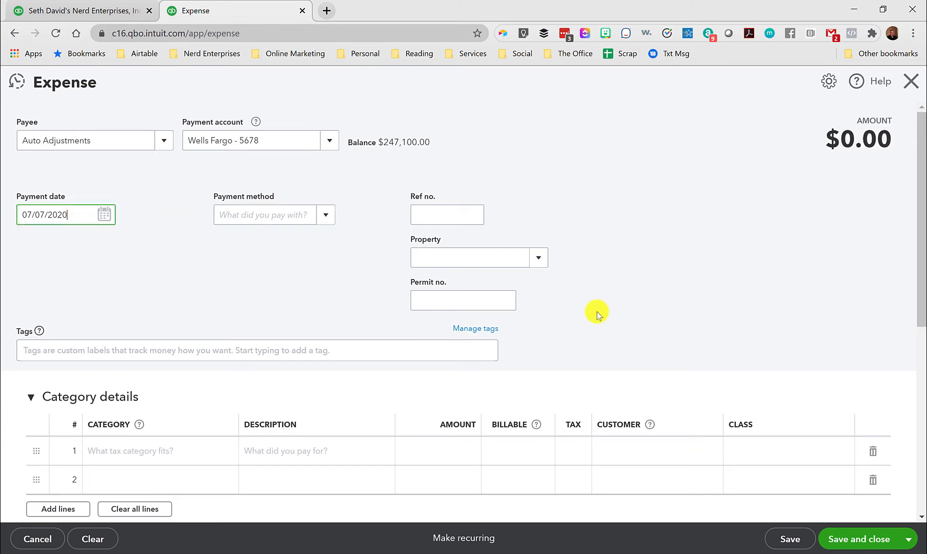
scroll(564, 314, "down", 6)
Check Auto # 1 in the Inventory Valuation Summary, and save and close the Auto Adjustments expense without assigning classes.
left_click(83, 11)
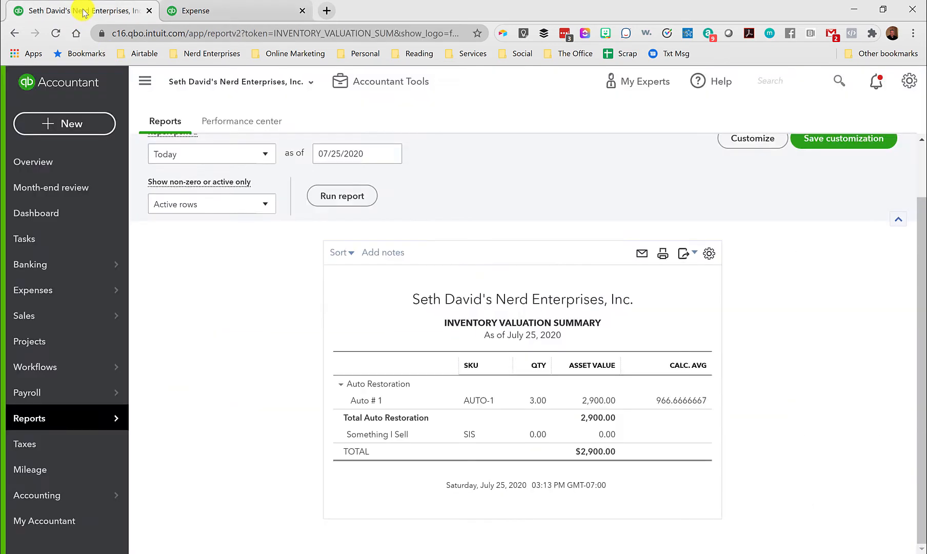
left_click_drag(84, 11, 228, 12)
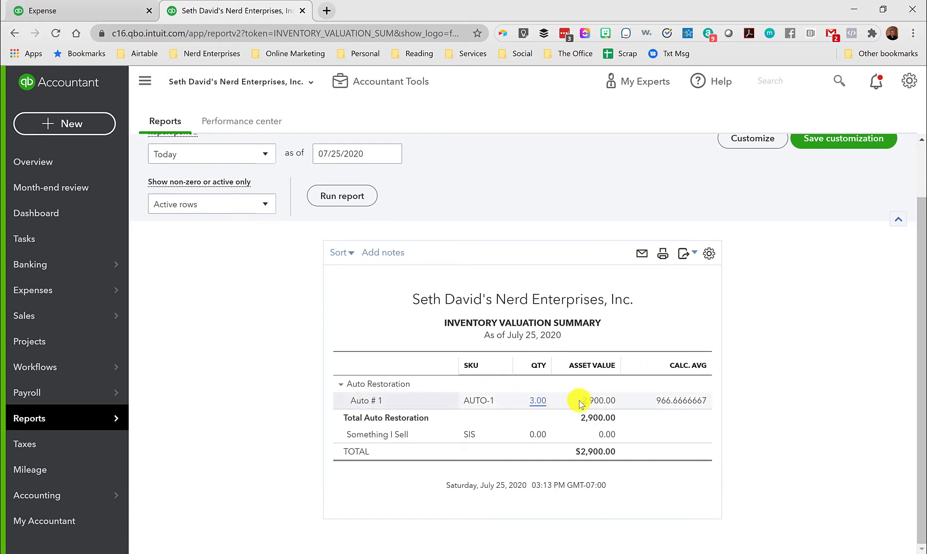
left_click(103, 13)
left_click(849, 540)
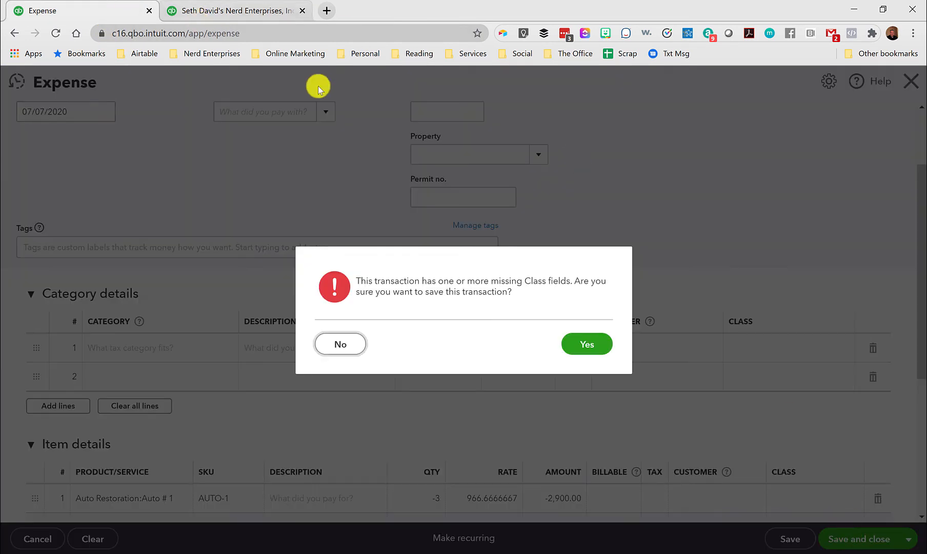
left_click(579, 346)
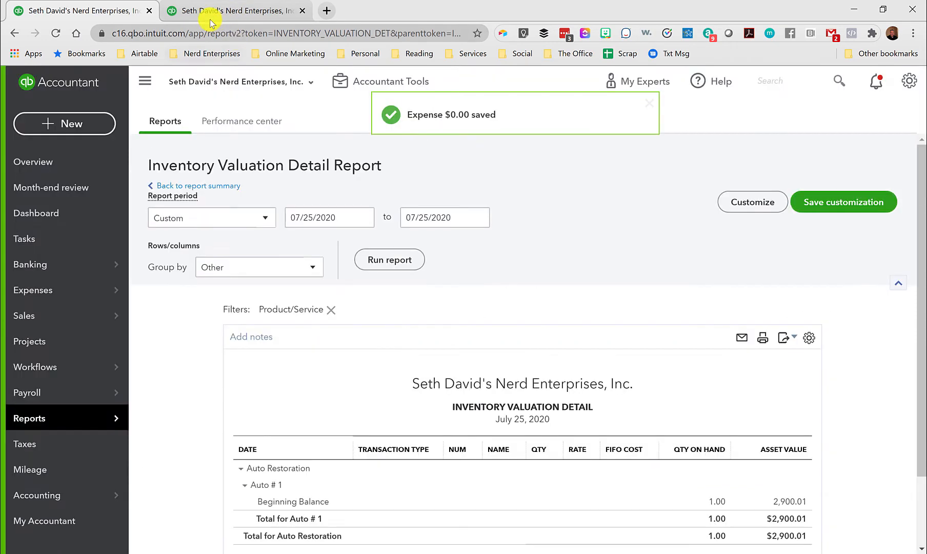
Check the Inventory Valuation Summary after the adjustment and open the detail behind Auto # 1's quantity.
left_click(203, 12)
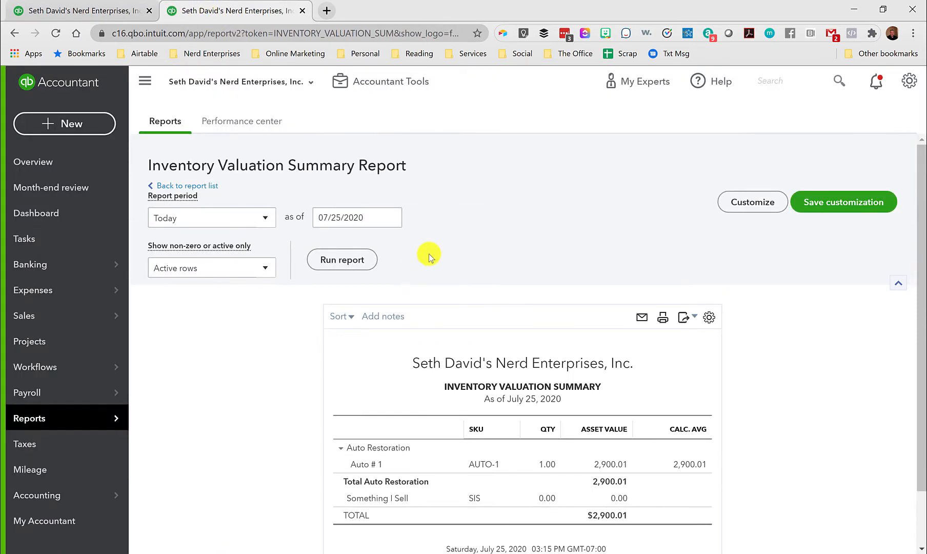
scroll(588, 262, "down", 1)
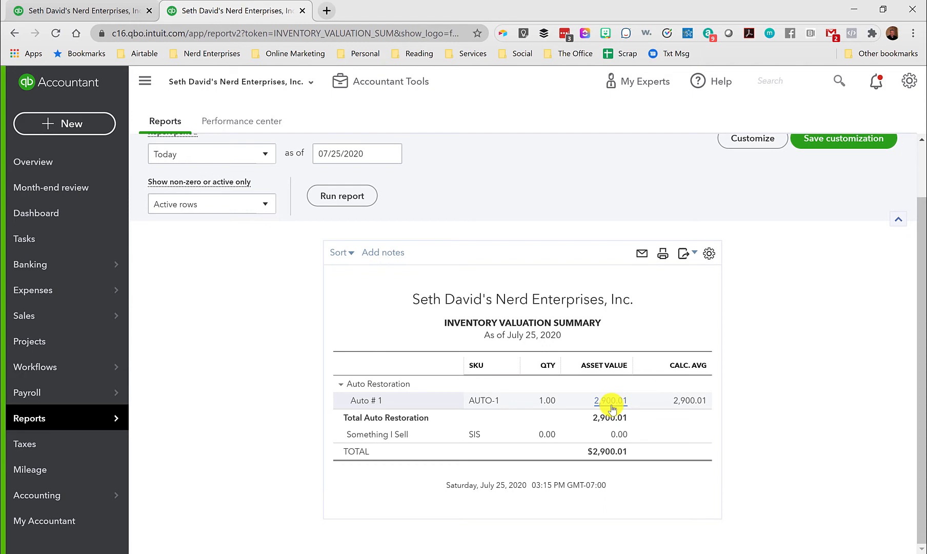
left_click(546, 400)
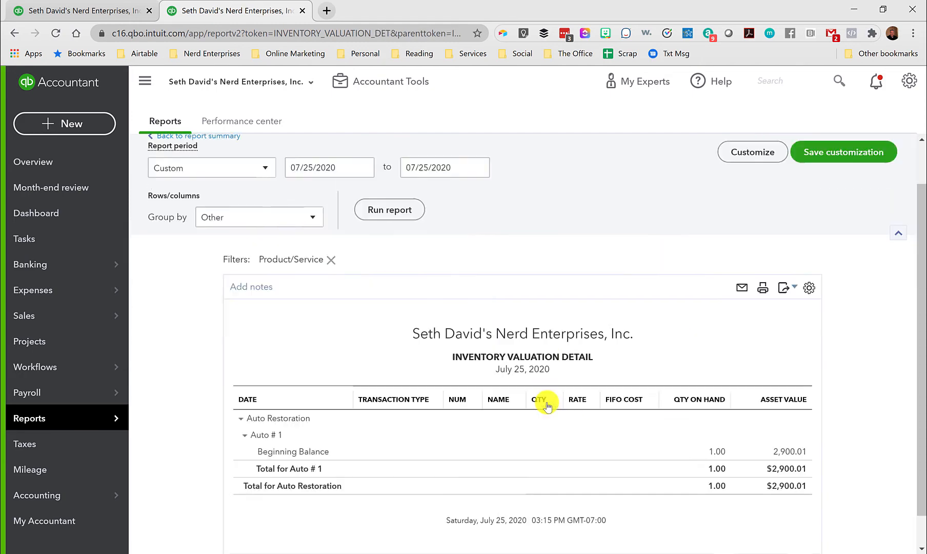
scroll(551, 404, "down", 1)
scroll(255, 181, "up", 2)
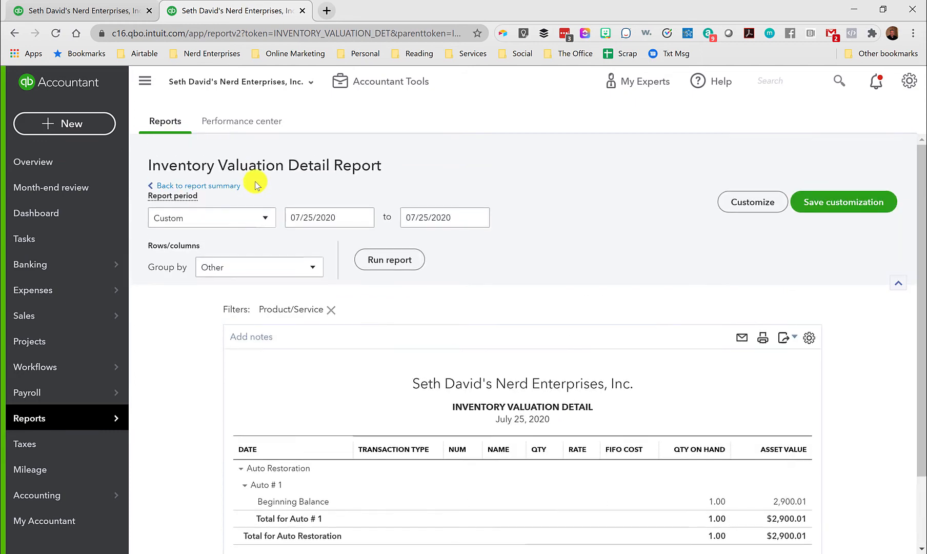
Run the Inventory Valuation Detail report for All Dates and examine the Auto # 1 transactions.
left_click(253, 219)
left_click(169, 240)
left_click(380, 261)
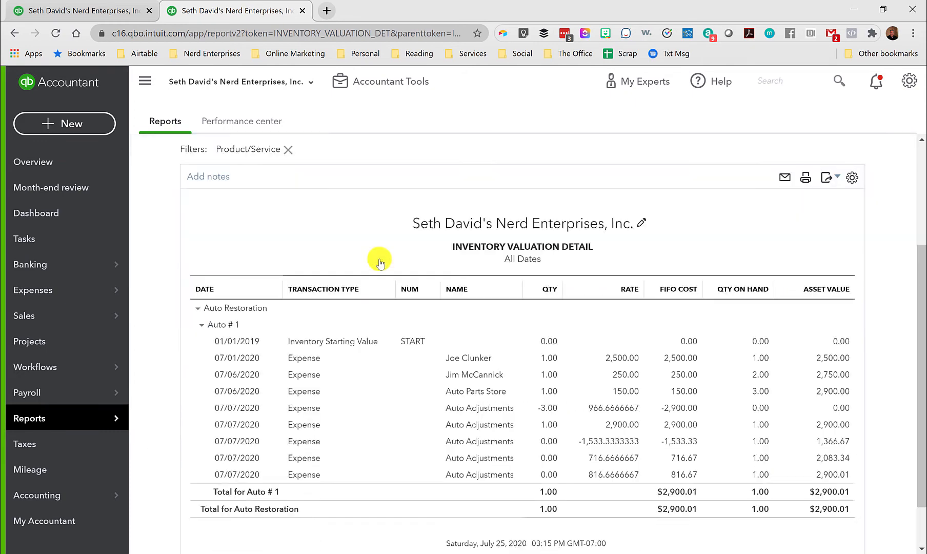
scroll(597, 292, "down", 1)
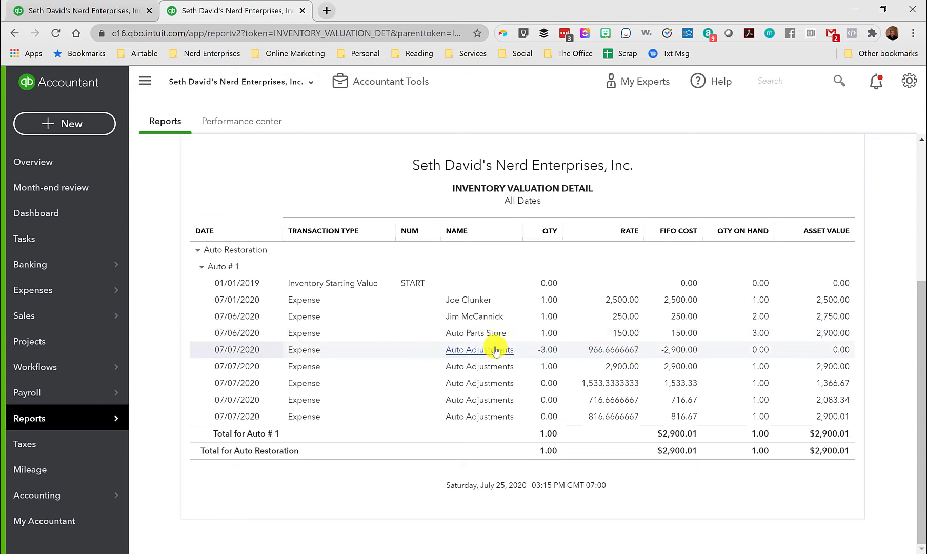
Open the Auto Adjustments expense from the report, set its reference number to ADJ, and save it without classes.
left_click(549, 352)
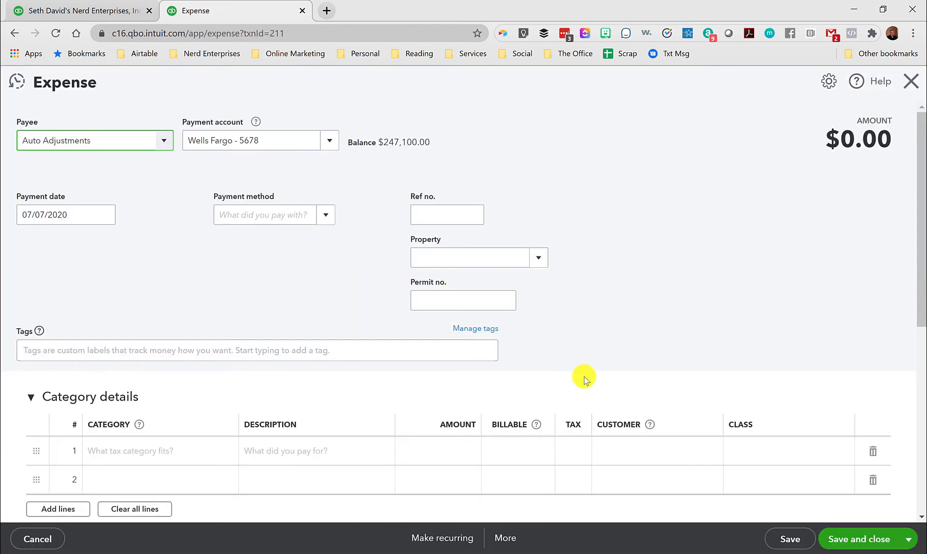
left_click(426, 213)
type("ADJ")
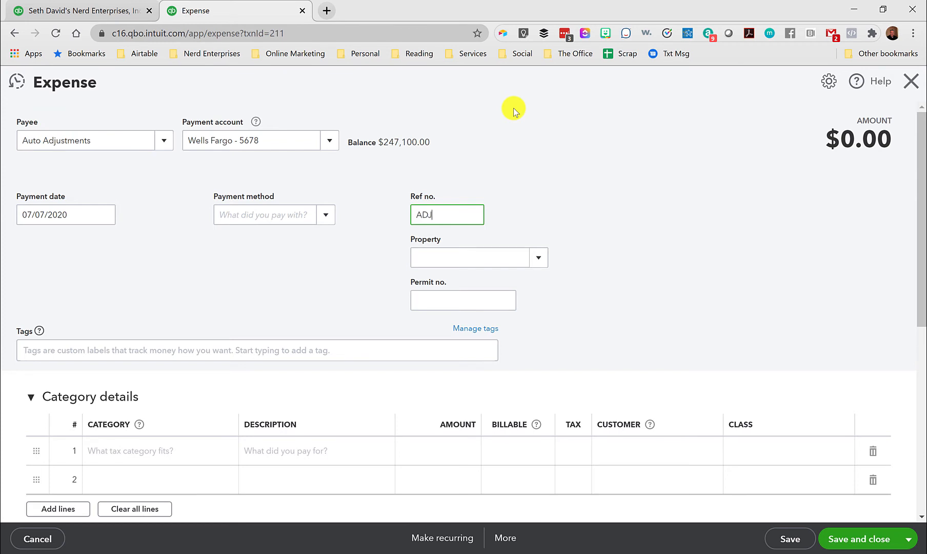
left_click(851, 539)
left_click(566, 344)
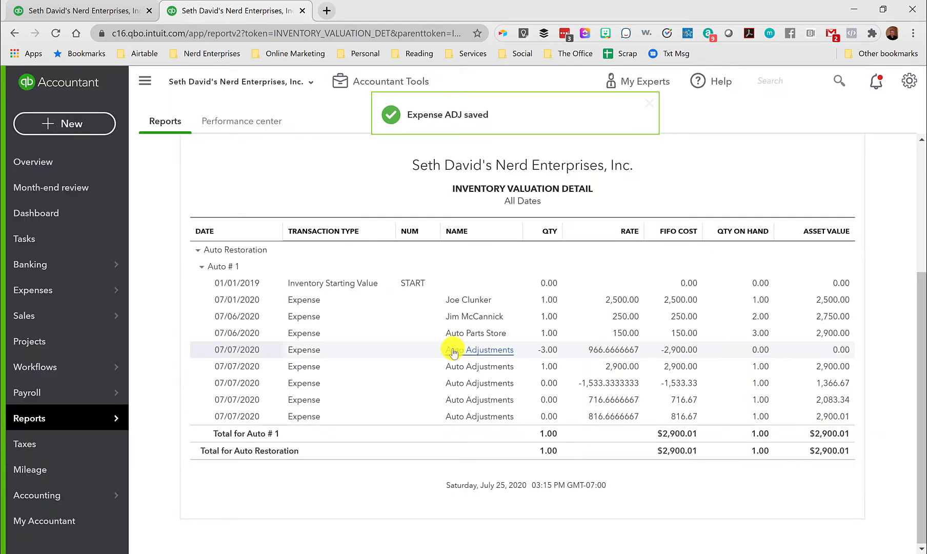
scroll(453, 351, "down", 1)
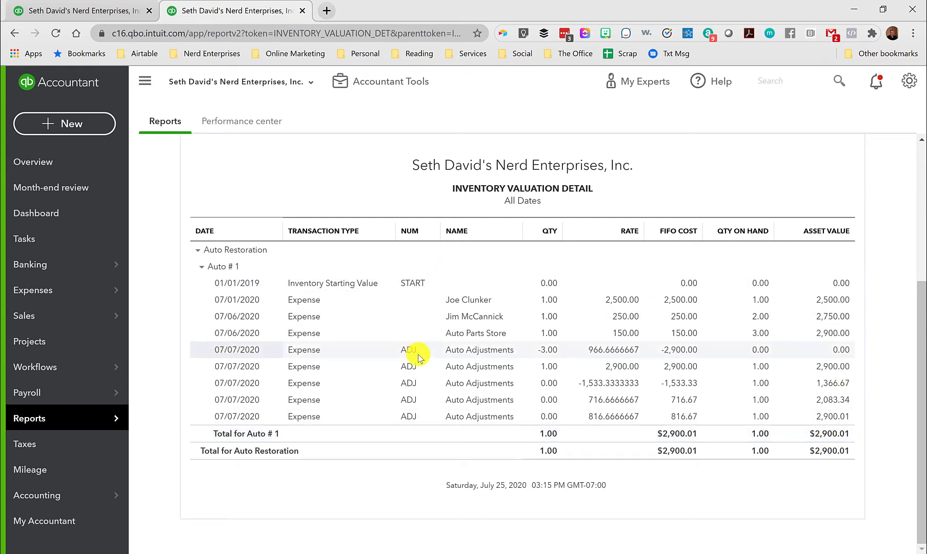
Open the Balance Sheet report and drill into the Inventory Asset amount.
scroll(300, 182, "up", 5)
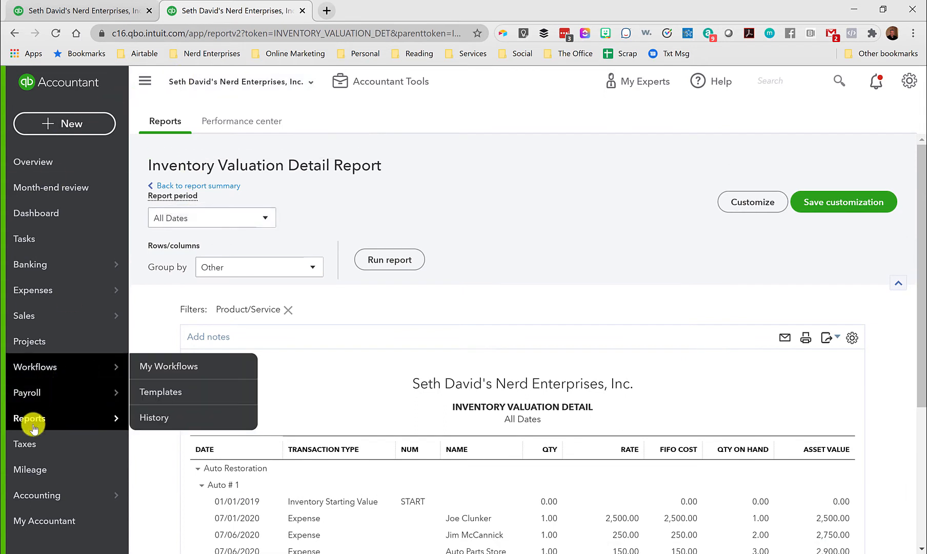
mouse_move(29, 416)
left_click(145, 421)
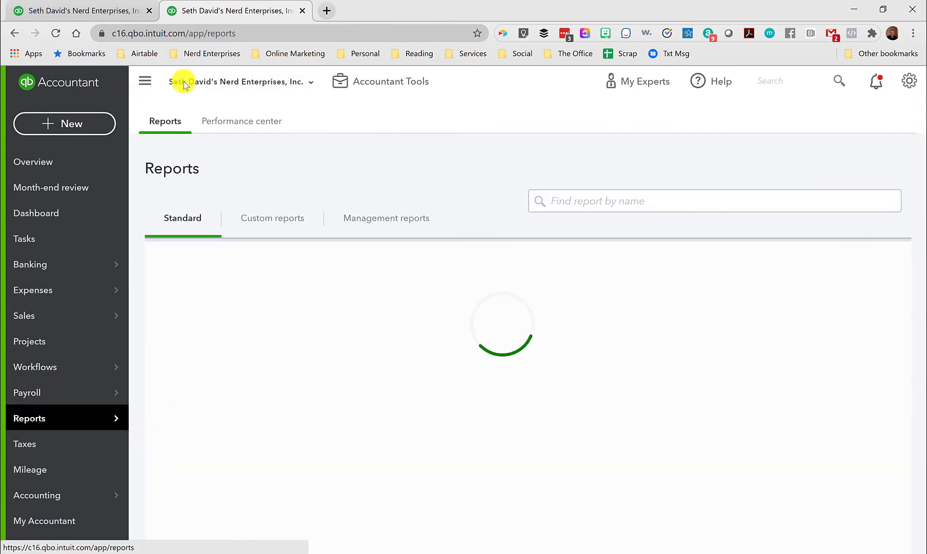
scroll(378, 292, "down", 3)
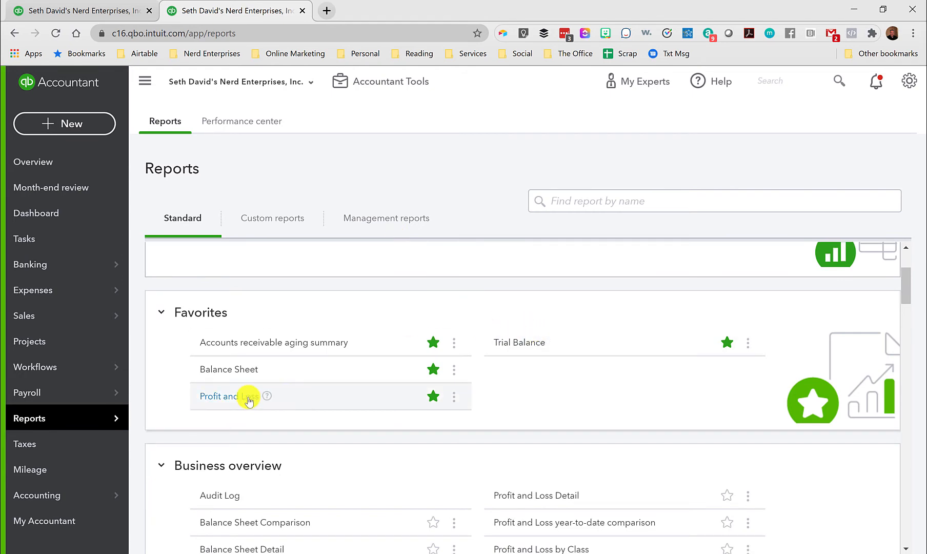
left_click(214, 369)
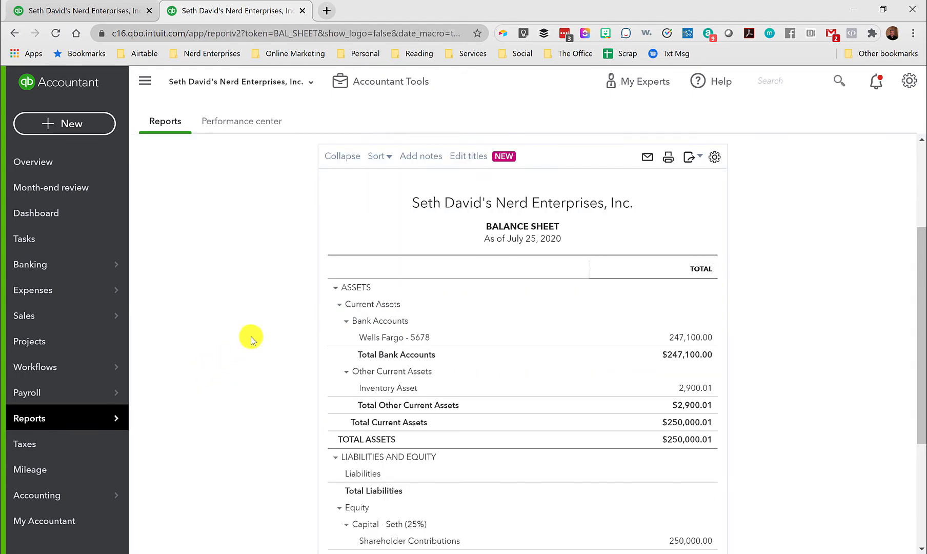
scroll(250, 336, "down", 3)
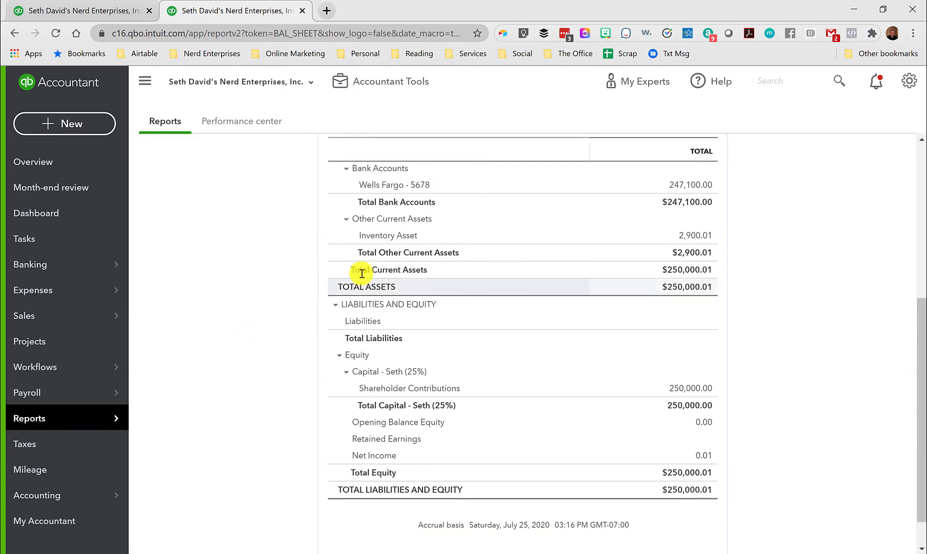
left_click(695, 238)
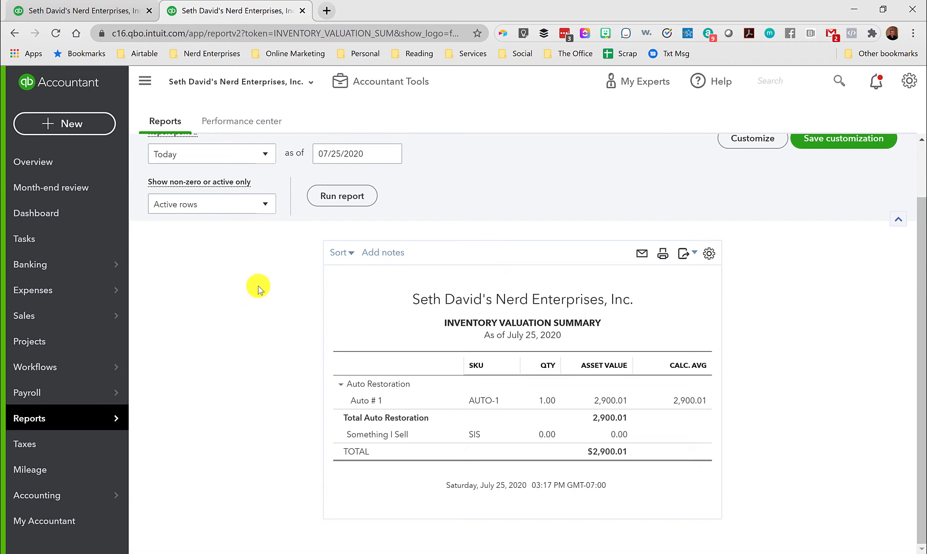
Start a new invoice in the other browser tab for the customer Bumble Bee.
left_click(101, 13)
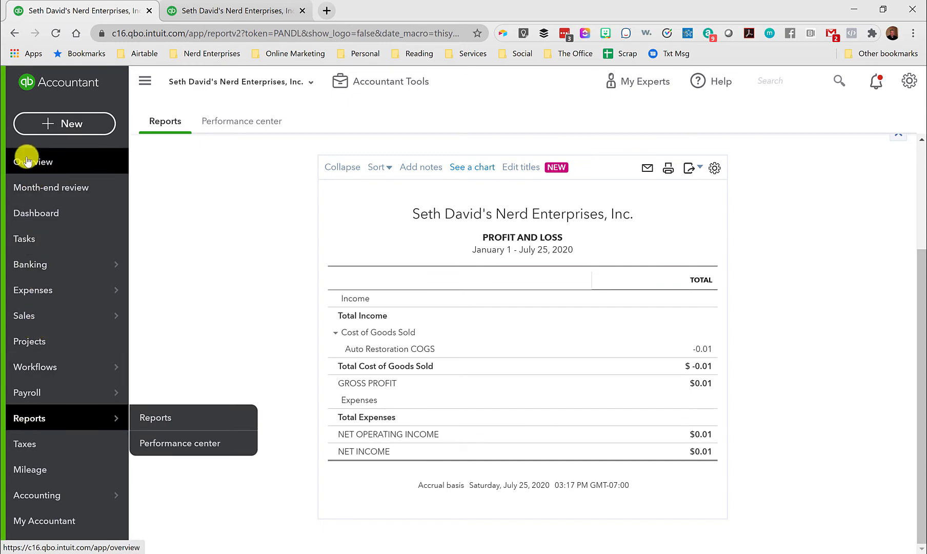
left_click(42, 177)
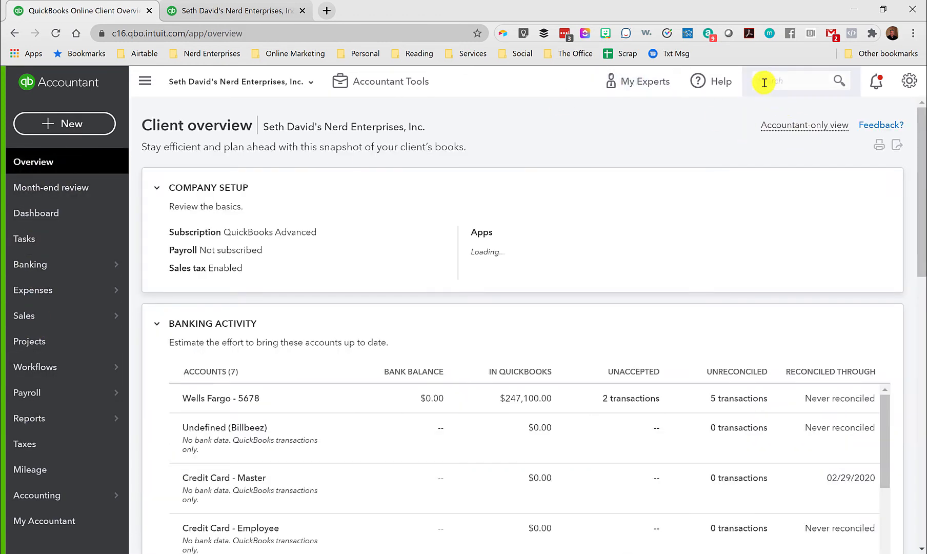
left_click(75, 125)
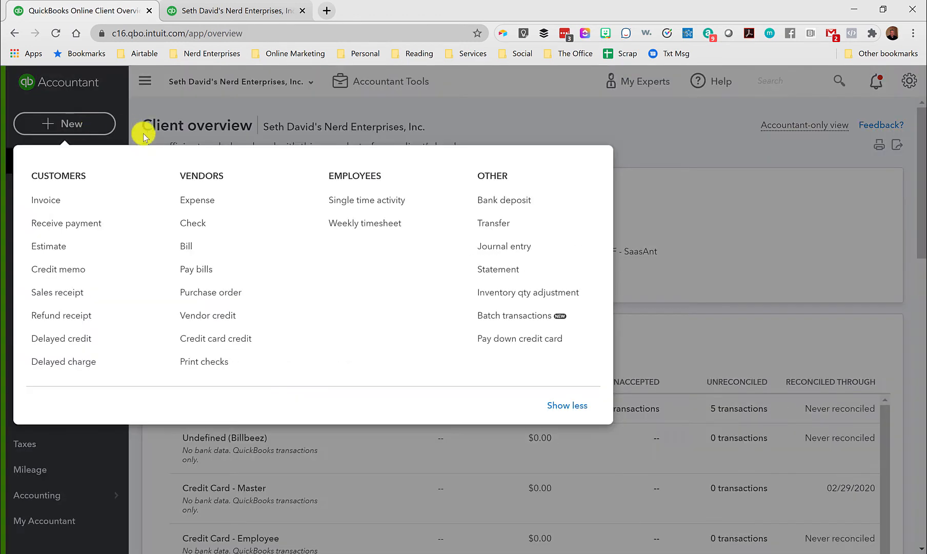
left_click(33, 199)
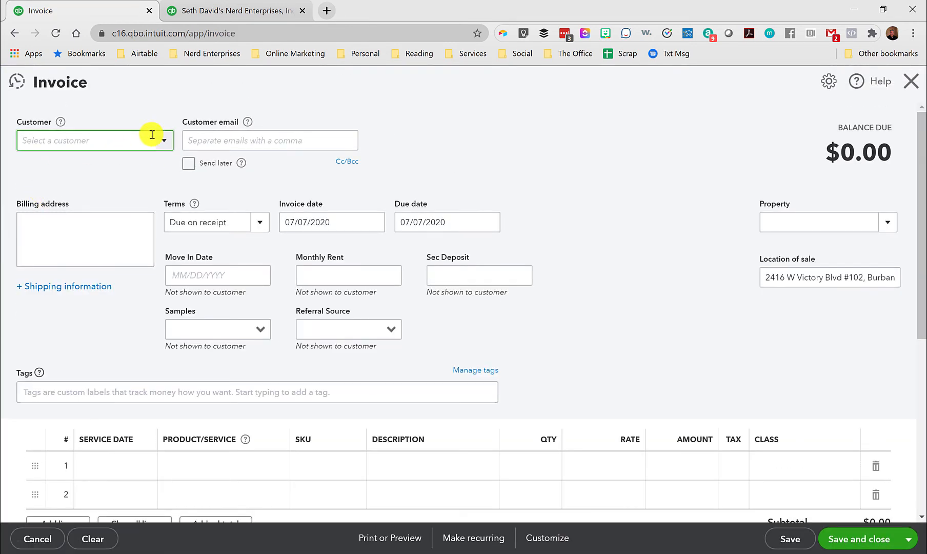
left_click(162, 144)
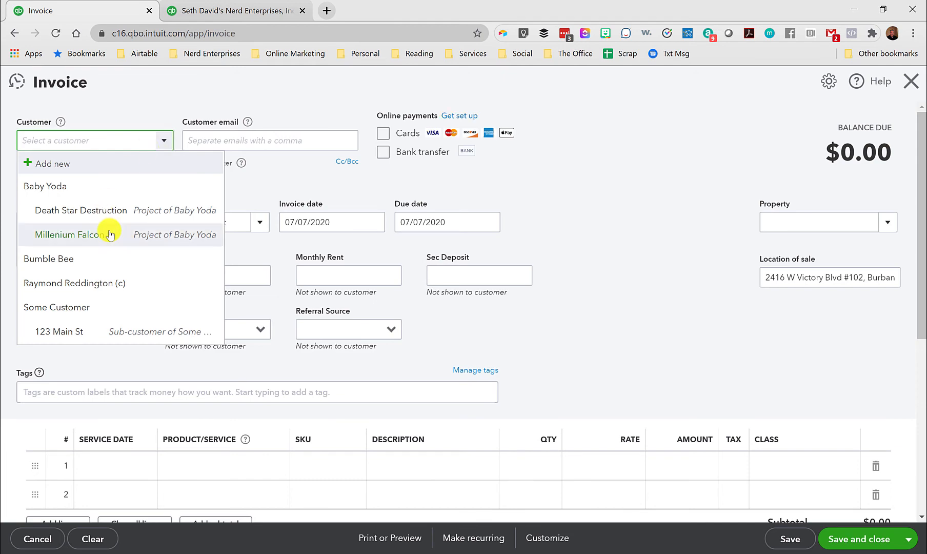
left_click(68, 258)
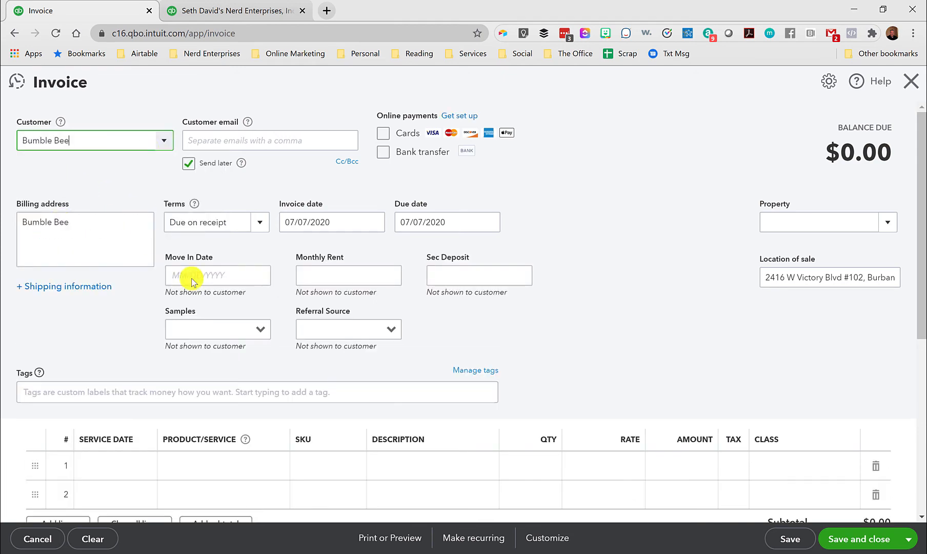
Set the invoice date to 07/10/2020.
scroll(241, 277, "down", 1)
left_click(373, 157)
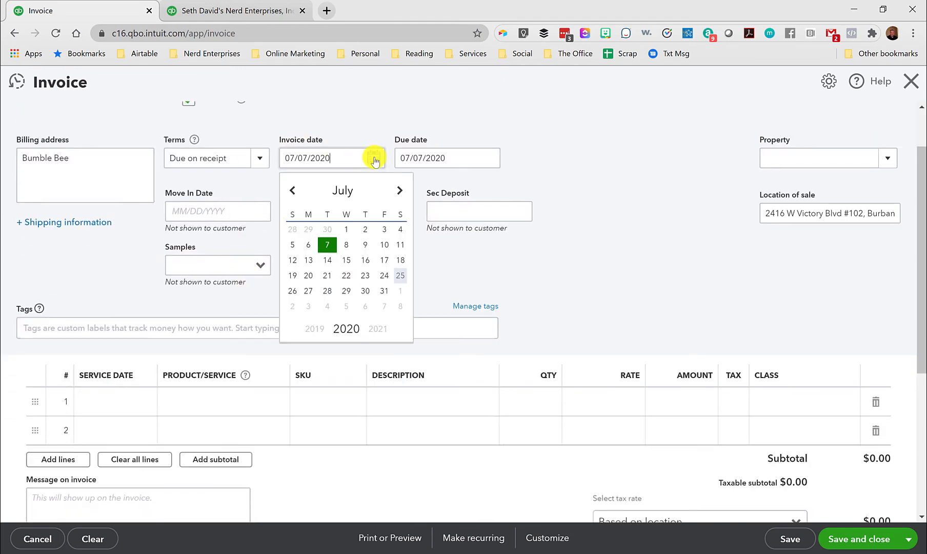
left_click(384, 245)
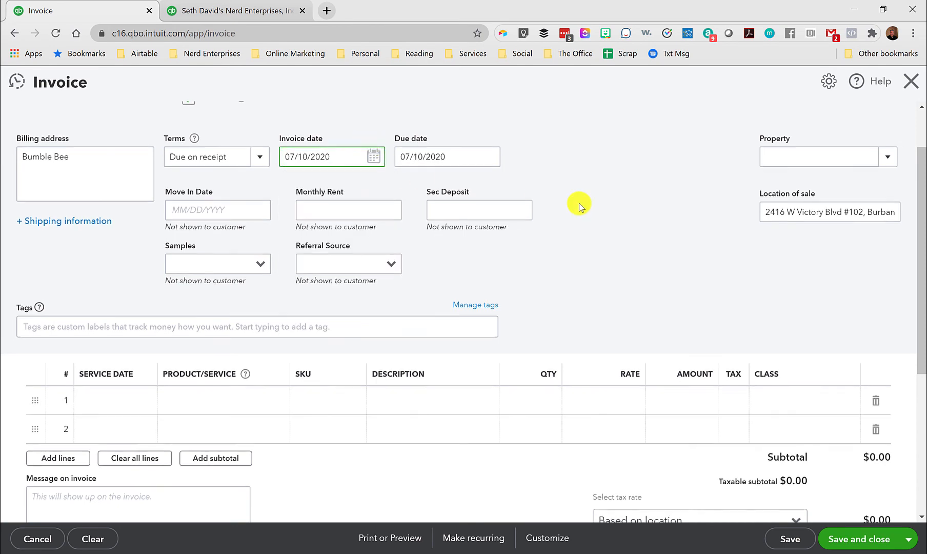
Add the Auto # 1 item to the first invoice line with a quantity of 1 and a rate of 10,000.
scroll(271, 251, "down", 2)
left_click(189, 282)
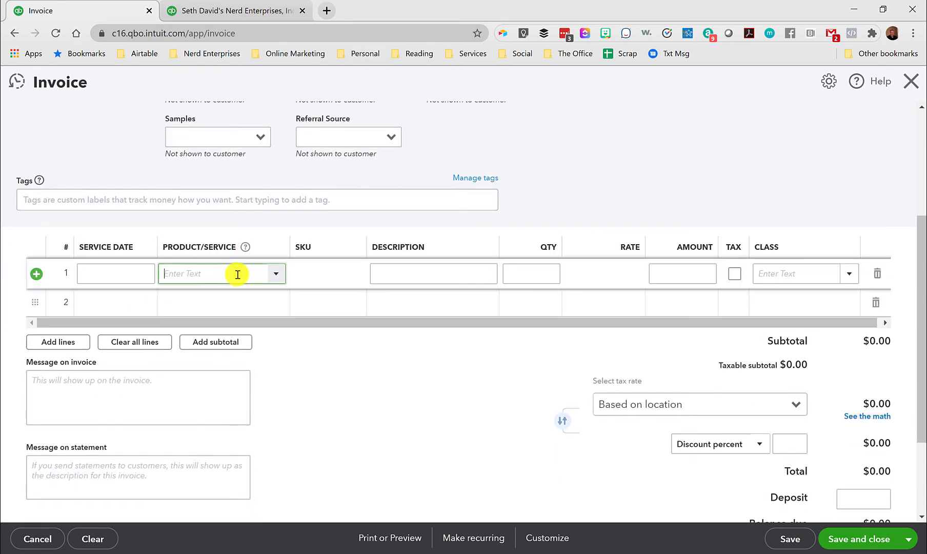
type("Auto")
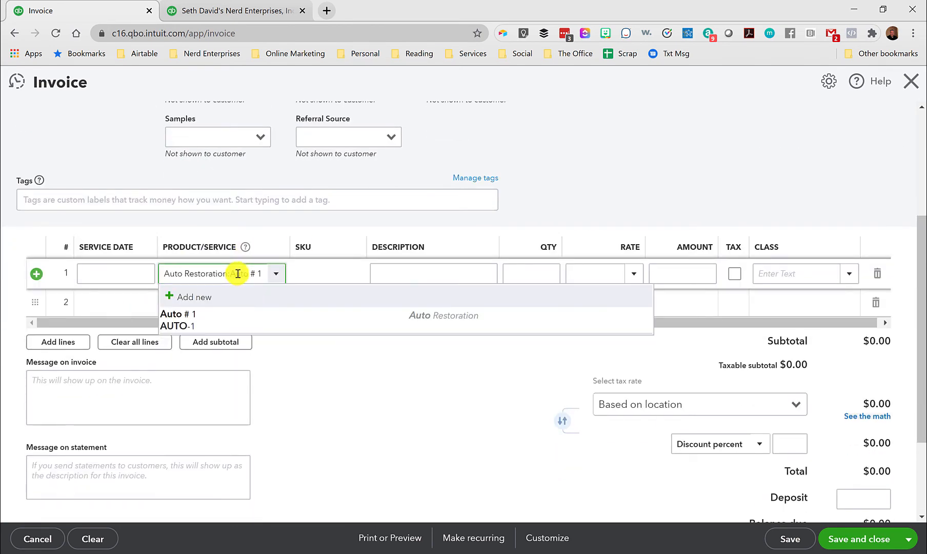
left_click(238, 313)
left_click(576, 271)
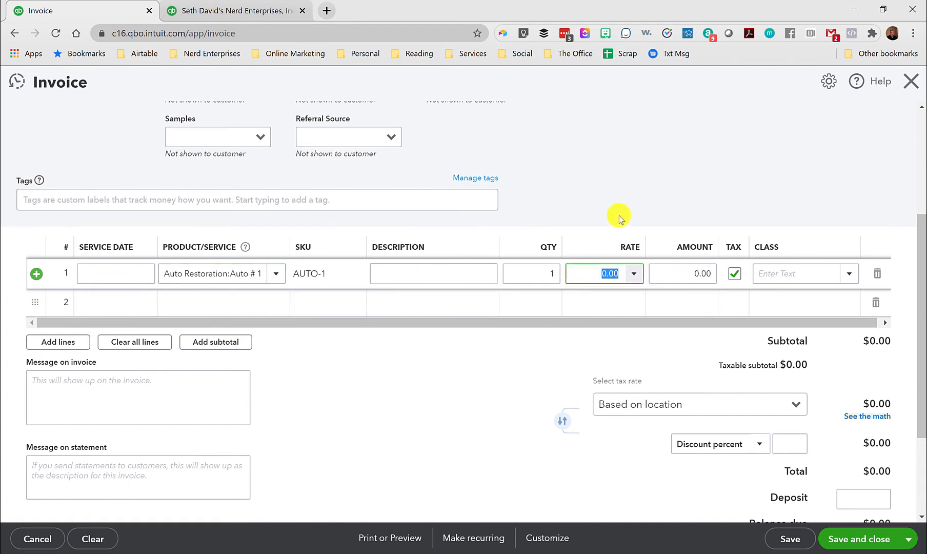
type("10,000")
key("Tab")
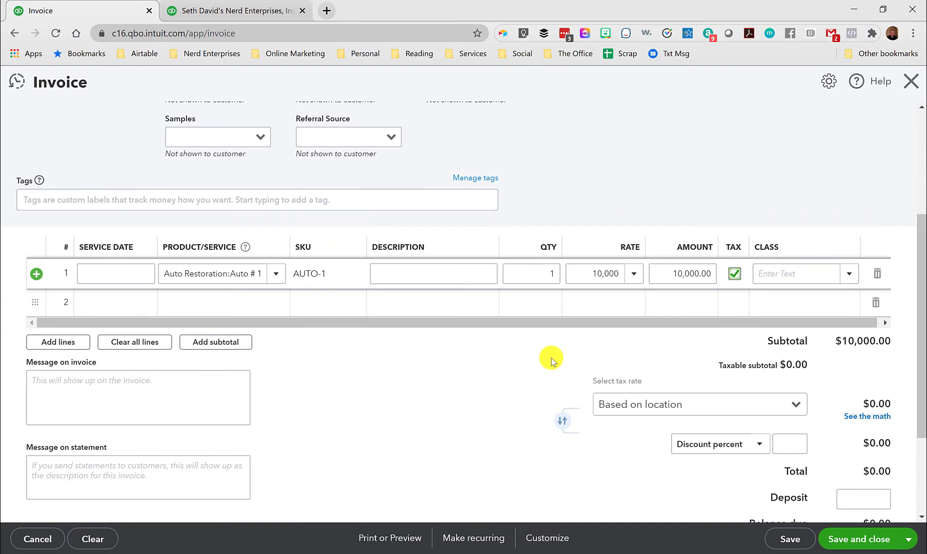
Save and close the invoice without a class, clearing its Send later option.
scroll(677, 288, "down", 3)
scroll(678, 379, "up", 3)
scroll(678, 379, "up", 3)
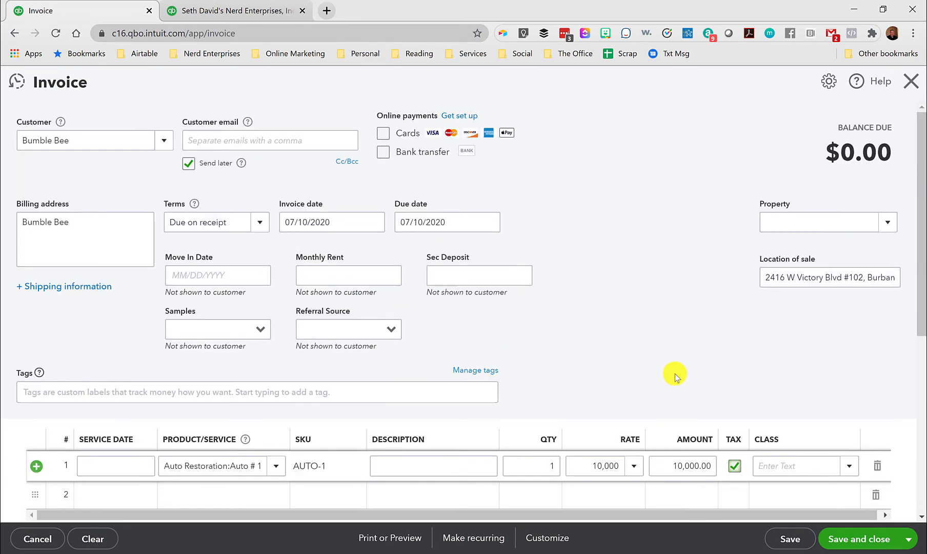
scroll(713, 385, "down", 5)
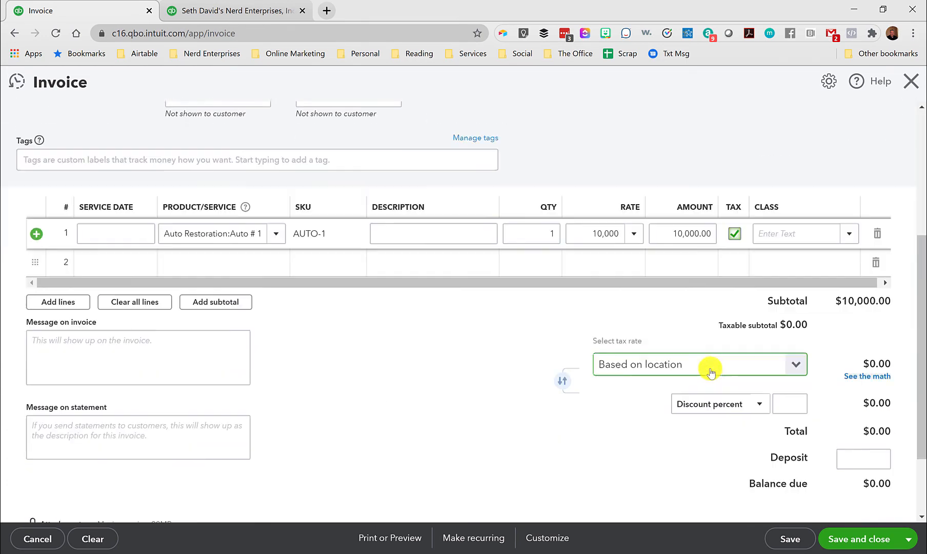
left_click(856, 538)
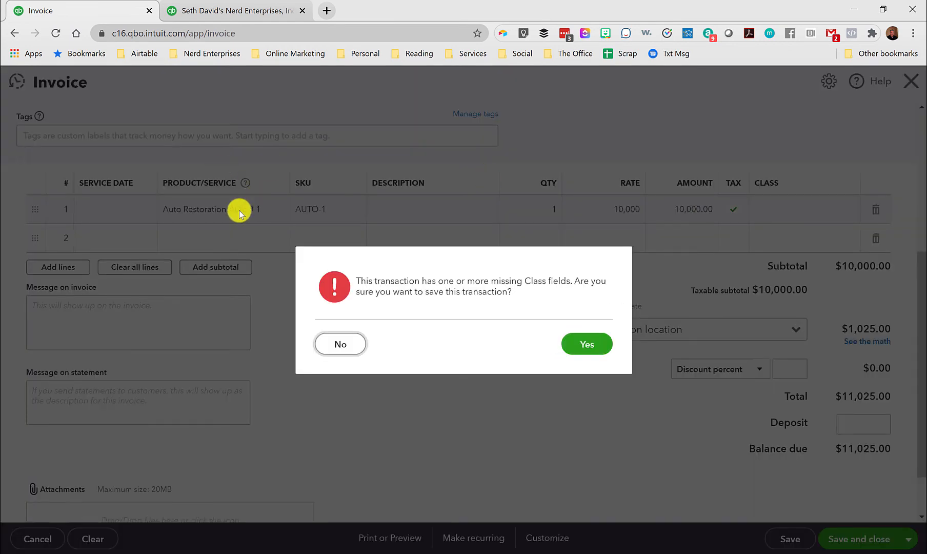
left_click(580, 347)
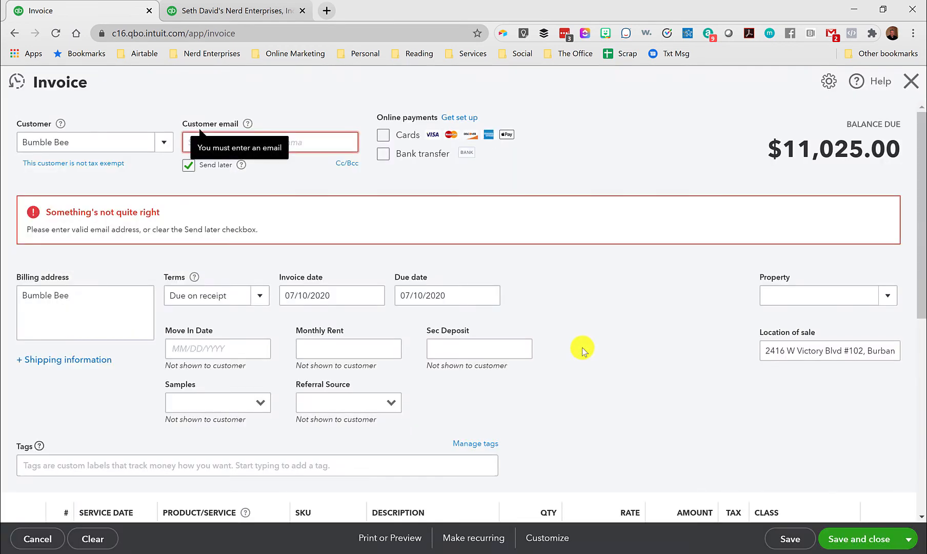
left_click(188, 166)
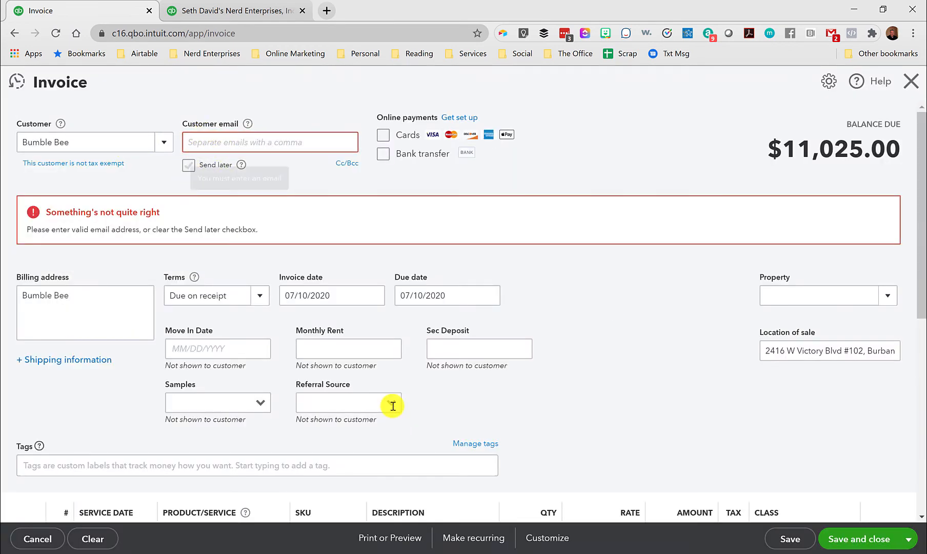
left_click(845, 537)
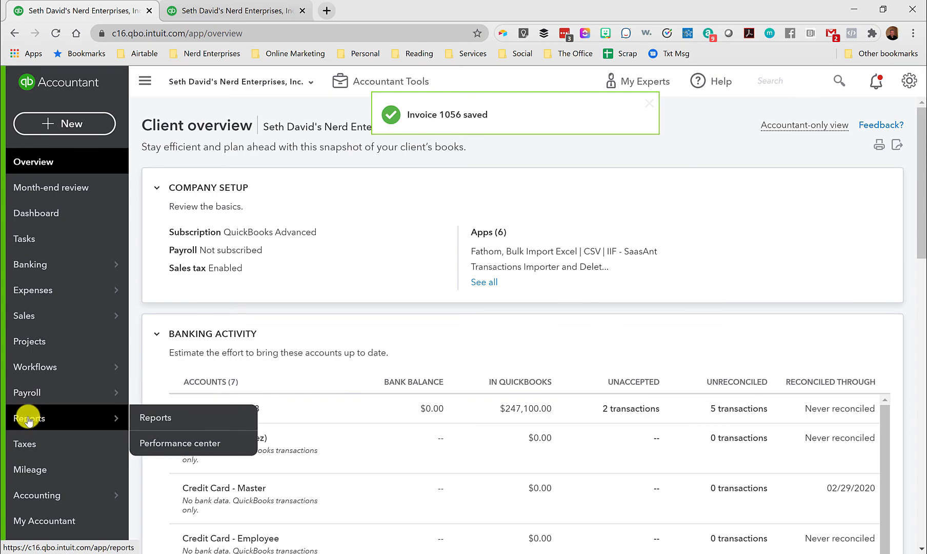
Open the Profit and Loss report to review the auto's sales income and cost of goods sold.
left_click(28, 419)
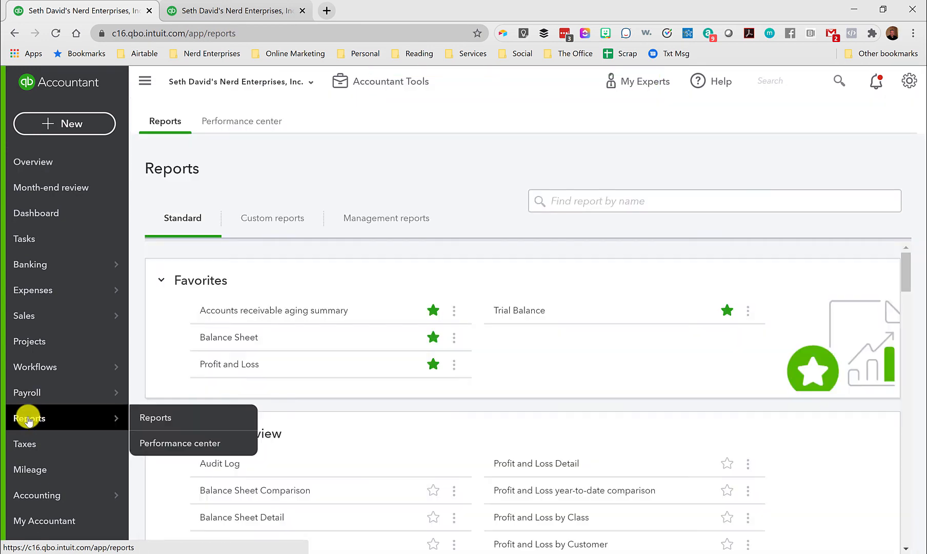
scroll(309, 265, "down", 2)
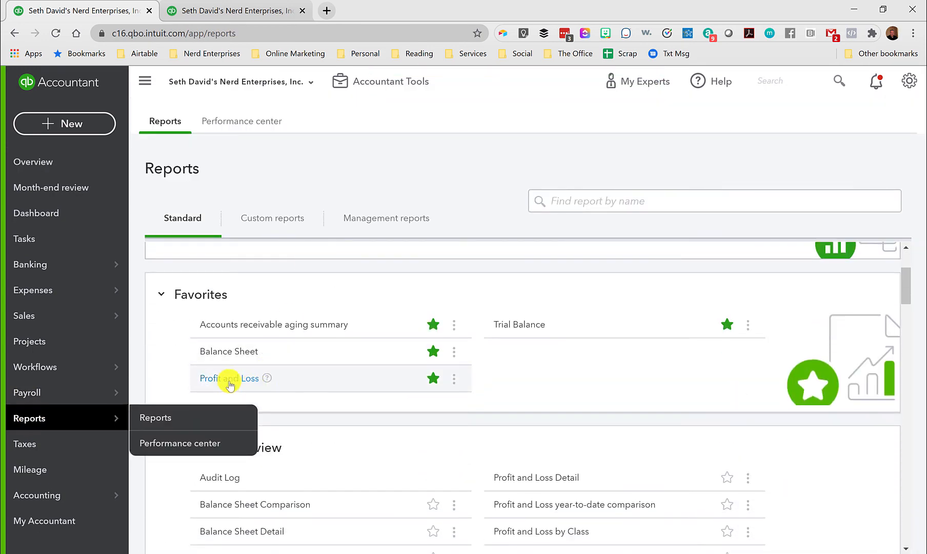
left_click(224, 379)
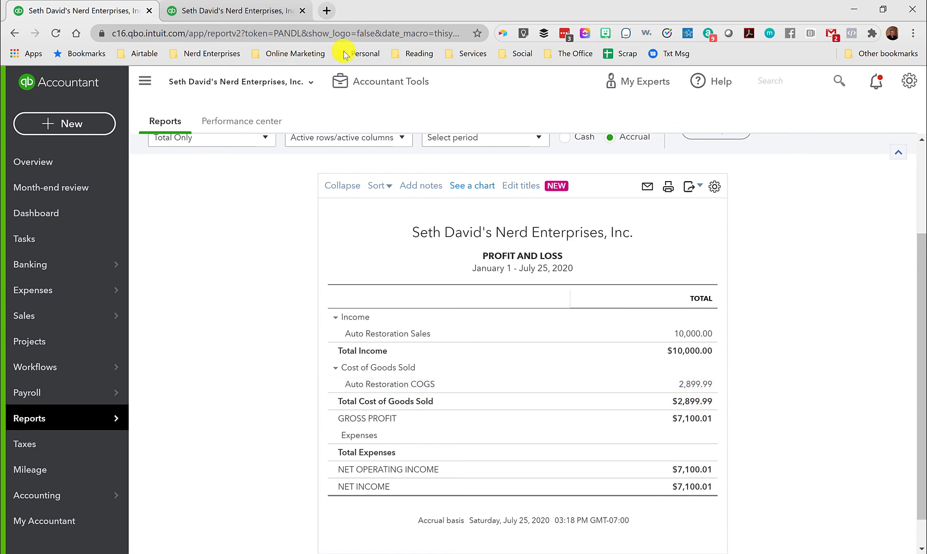
In the second browser tab, open the Balance Sheet and compare its Inventory Asset line with the Profit and Loss report.
left_click(228, 9)
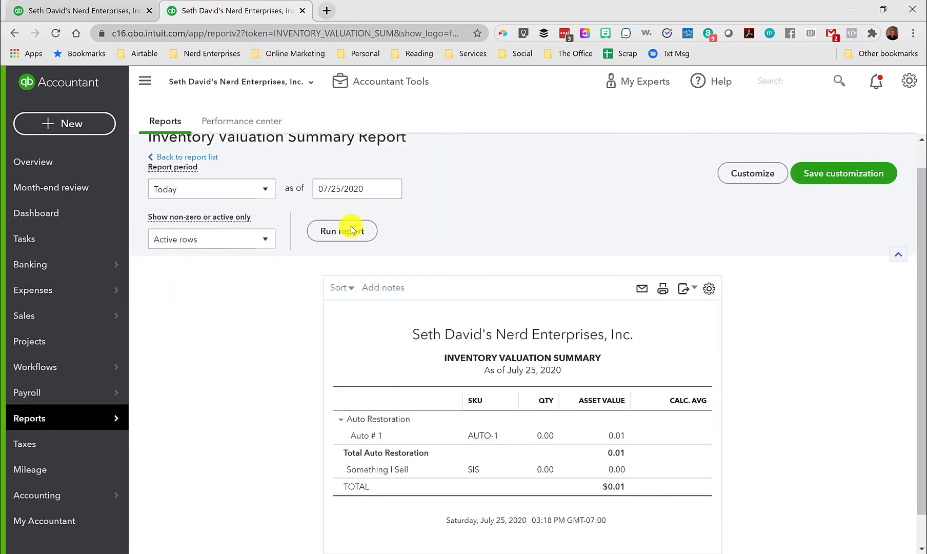
left_click(46, 419)
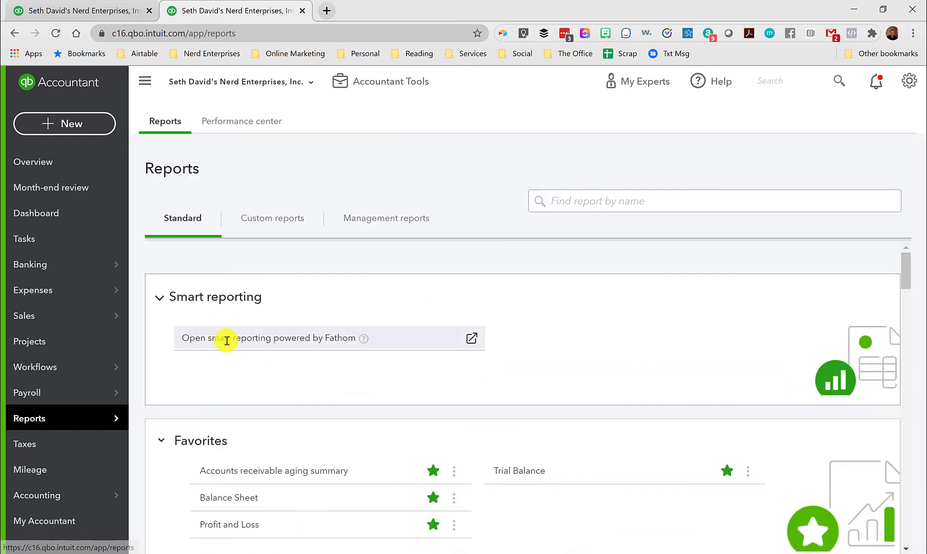
left_click(223, 498)
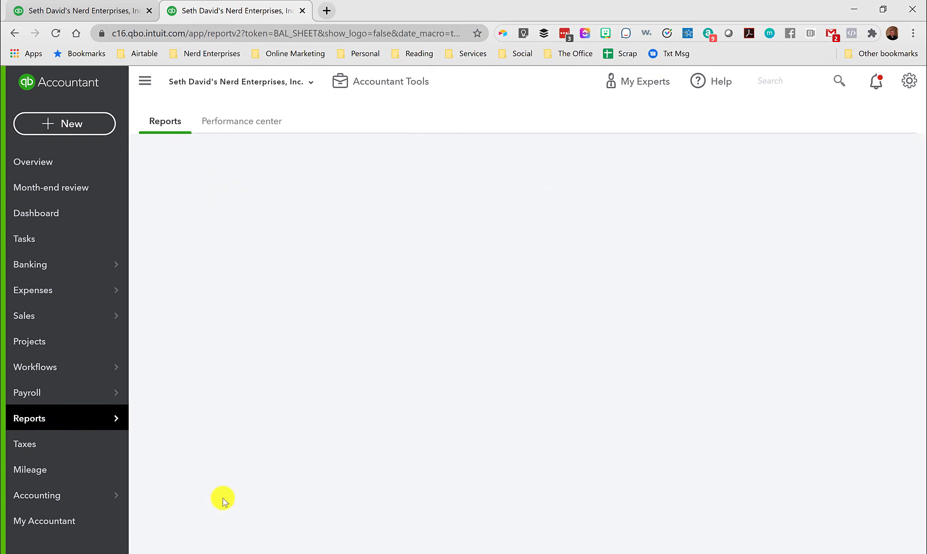
scroll(679, 439, "down", 3)
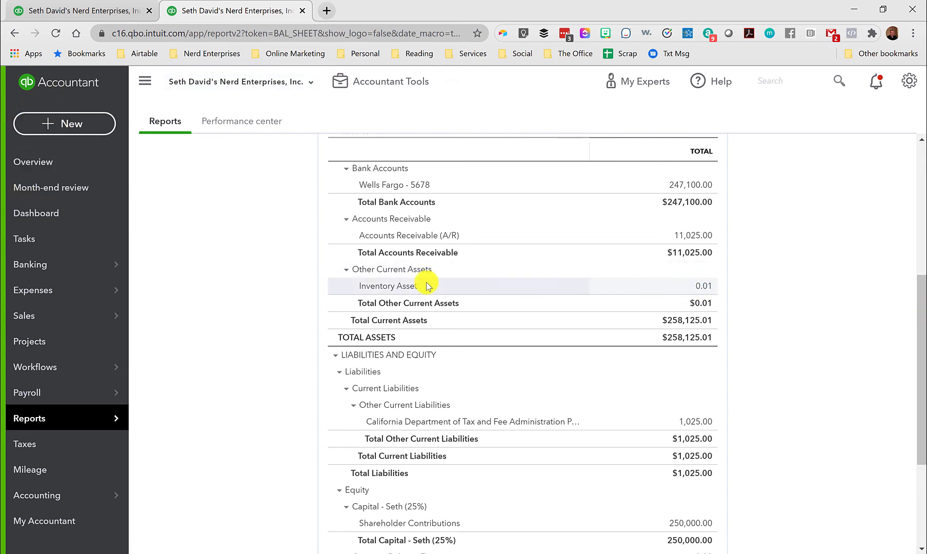
left_click(62, 9)
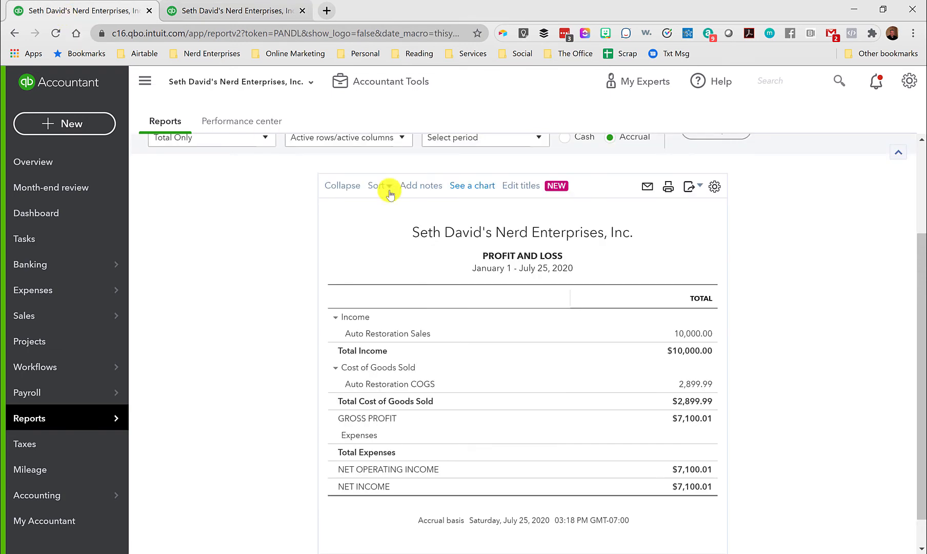
left_click(207, 10)
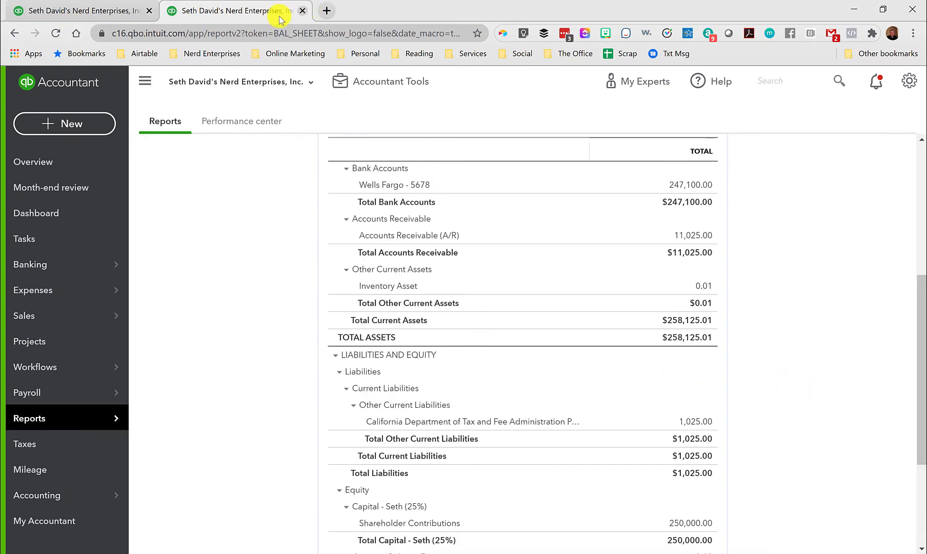
Duplicate the Balance Sheet browser tab and start a new journal entry in the copy.
right_click(232, 13)
left_click(265, 83)
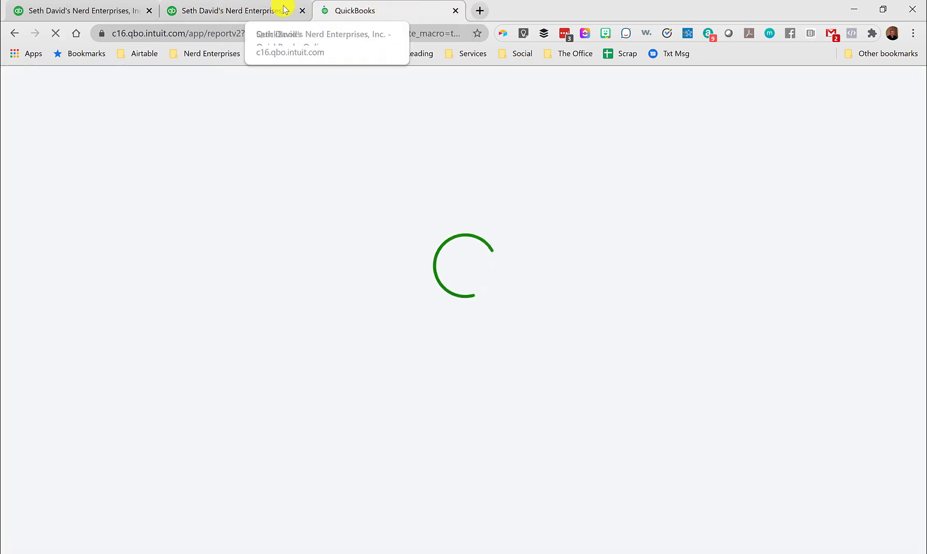
left_click(279, 7)
left_click(347, 10)
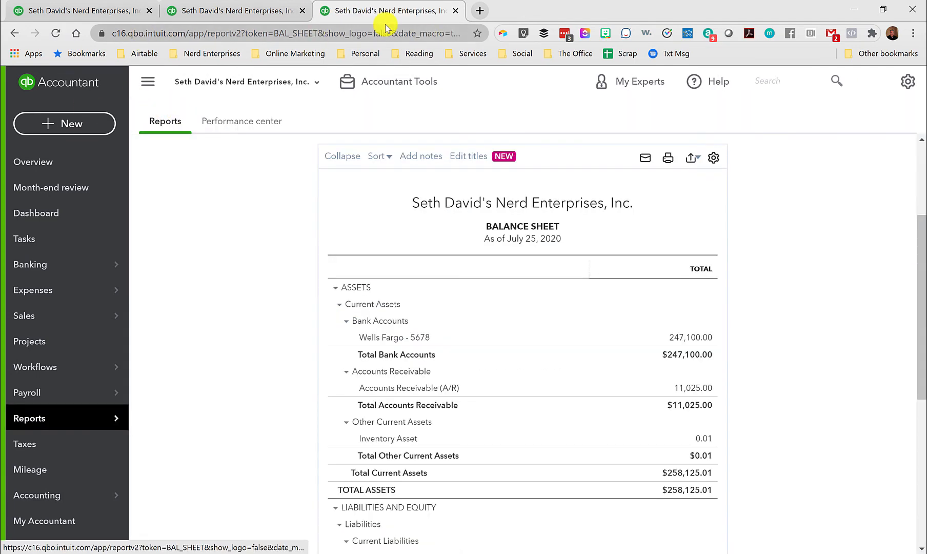
left_click(222, 14)
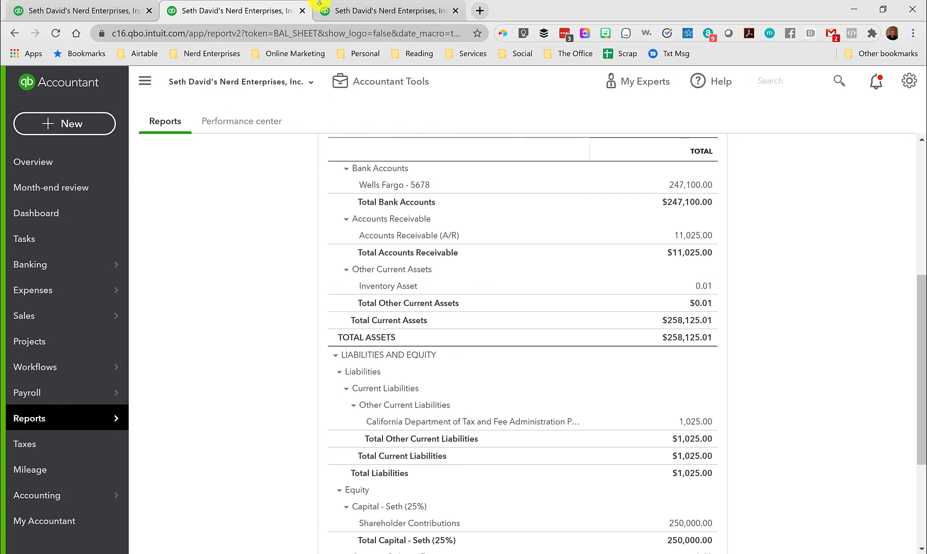
left_click(385, 15)
left_click(77, 124)
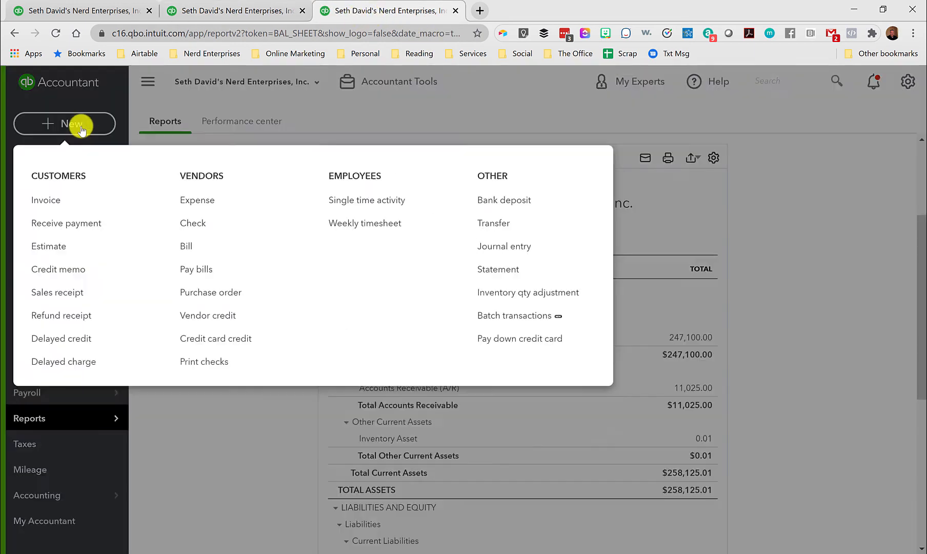
left_click(505, 246)
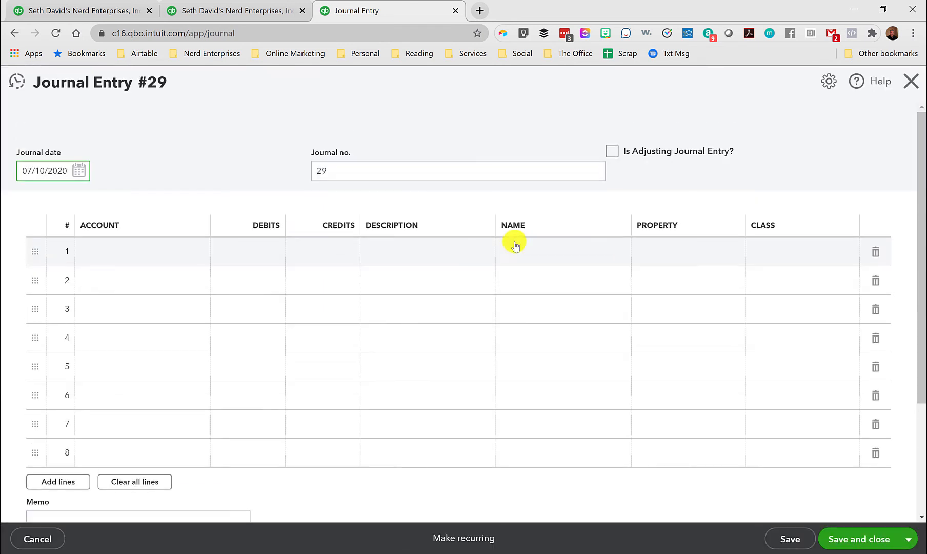
Enter a 0.01 debit on journal line 1 and a 0.01 credit on line 2.
left_click(238, 252)
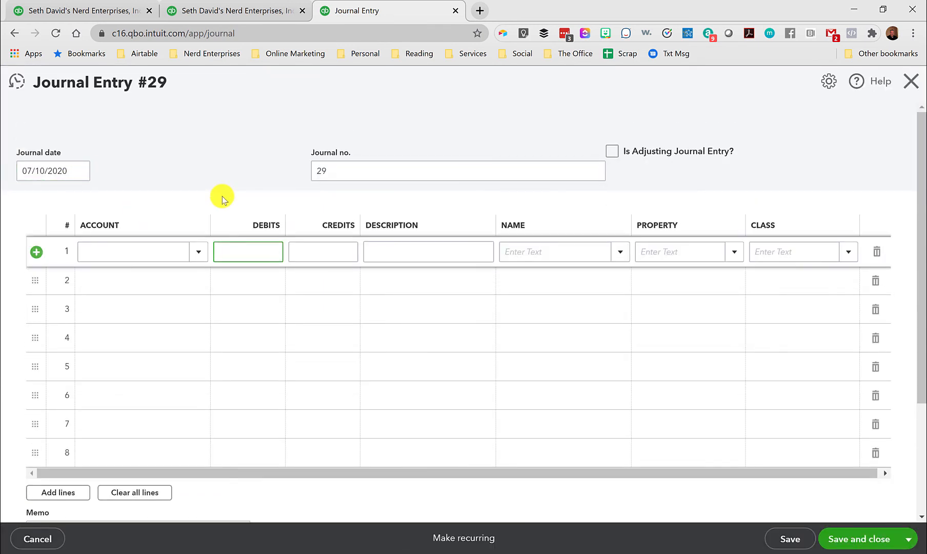
type(".01")
key("Tab")
key("Down")
type(".0")
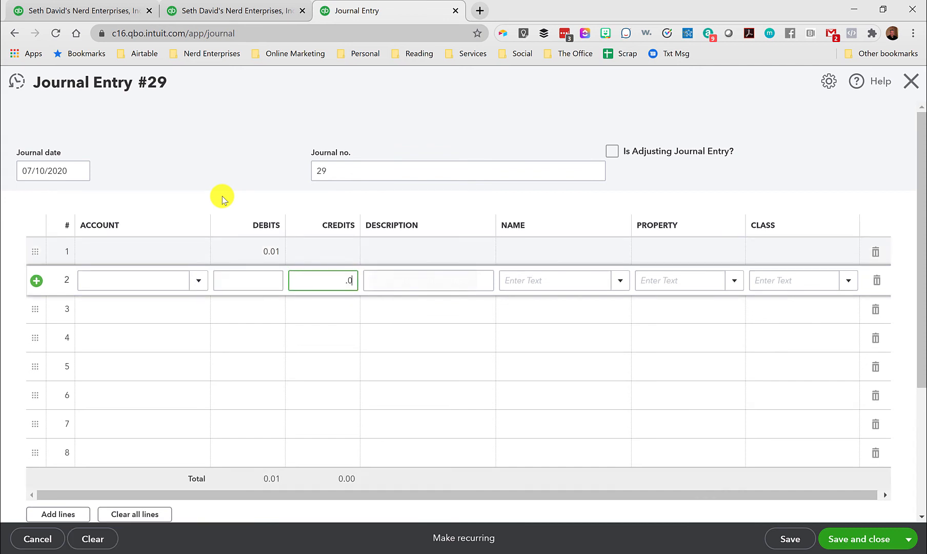
type("1")
key("Tab")
Check the inventory account on the Balance Sheet and assign journal line 2 to Inventory Asset.
left_click(168, 249)
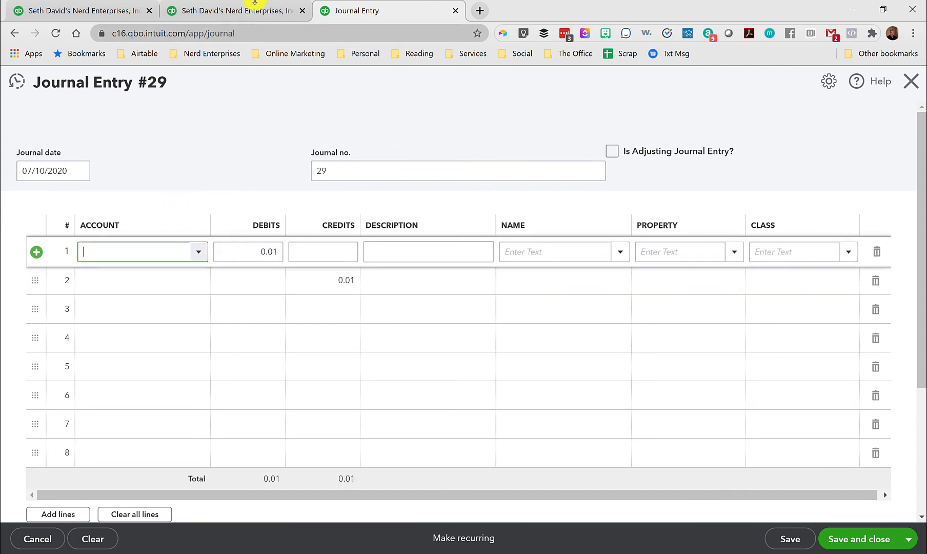
left_click(247, 10)
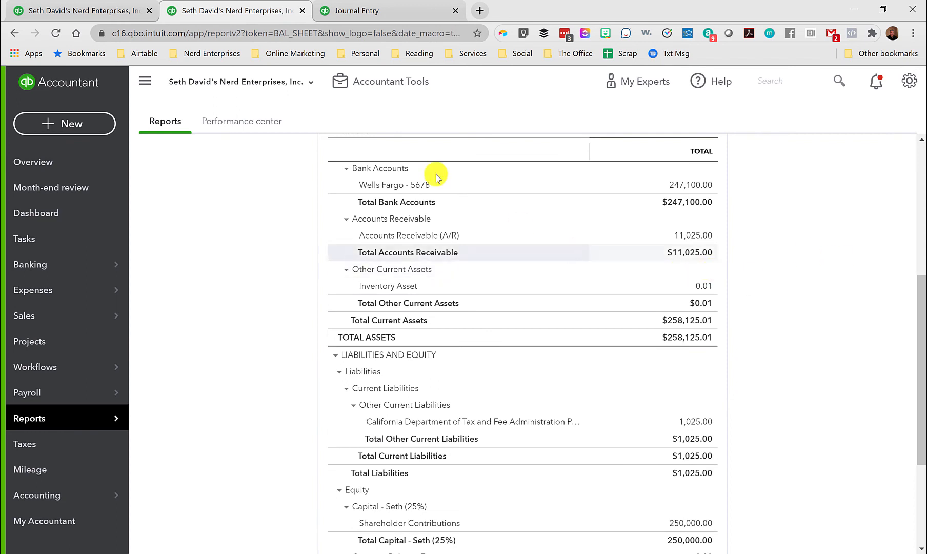
left_click(393, 21)
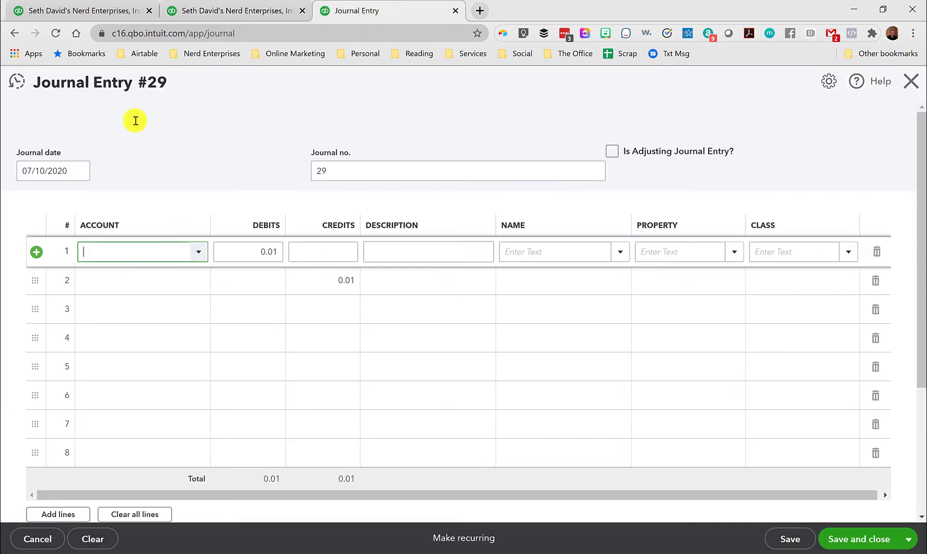
left_click(159, 277)
type("Inventory Asset")
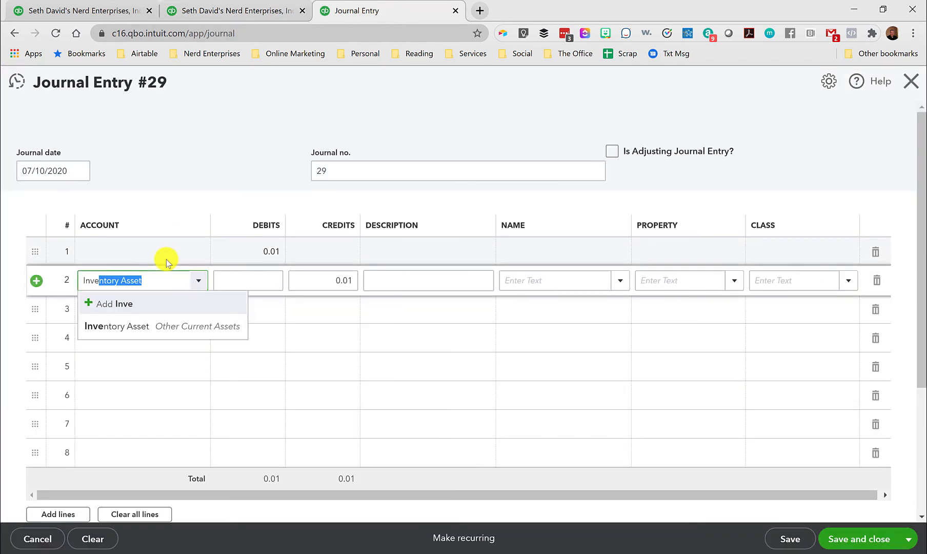
key("Tab")
left_click(138, 250)
left_click(138, 283)
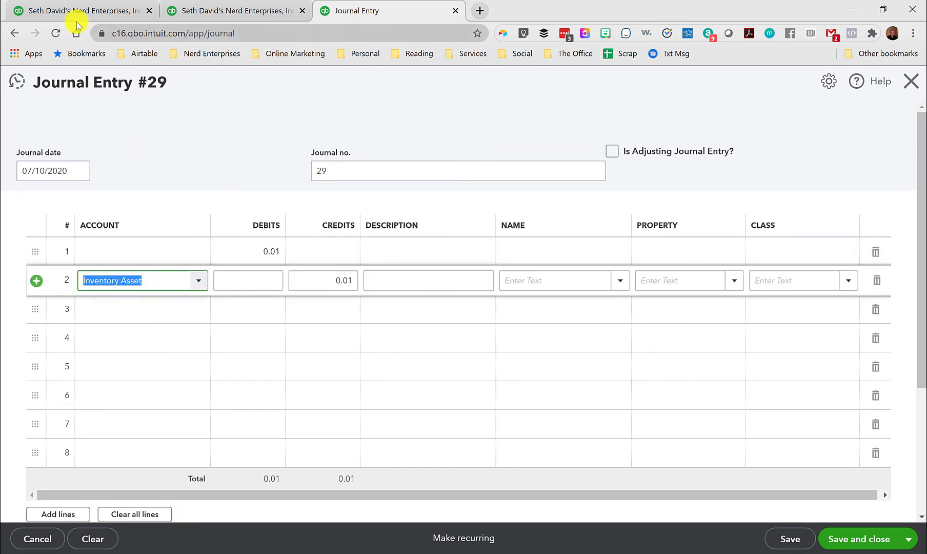
Assign journal line 1 to the Auto Restoration COGS account.
left_click(131, 252)
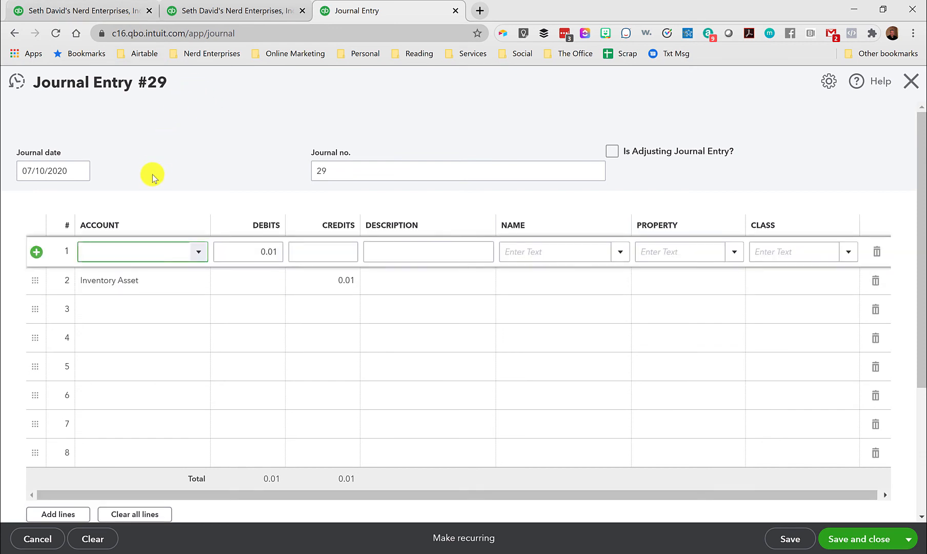
type("cog")
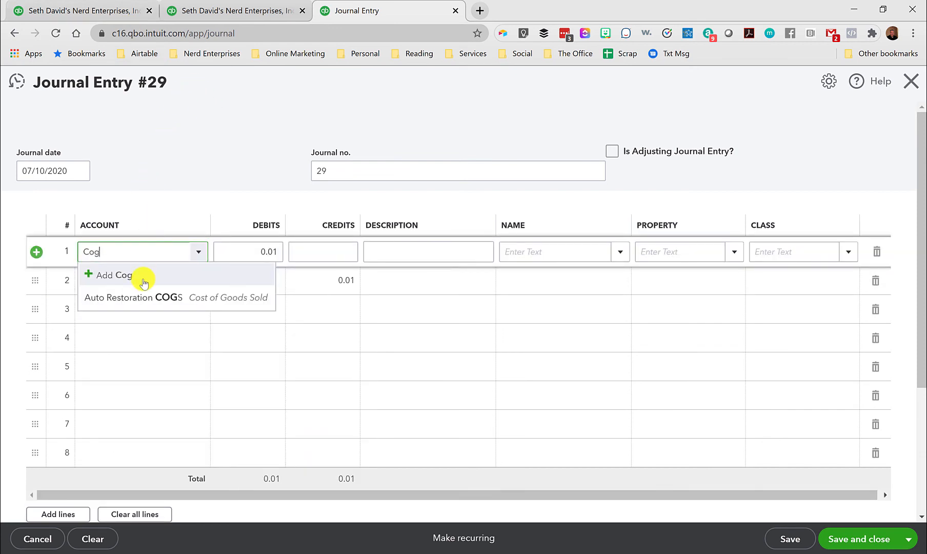
left_click(141, 300)
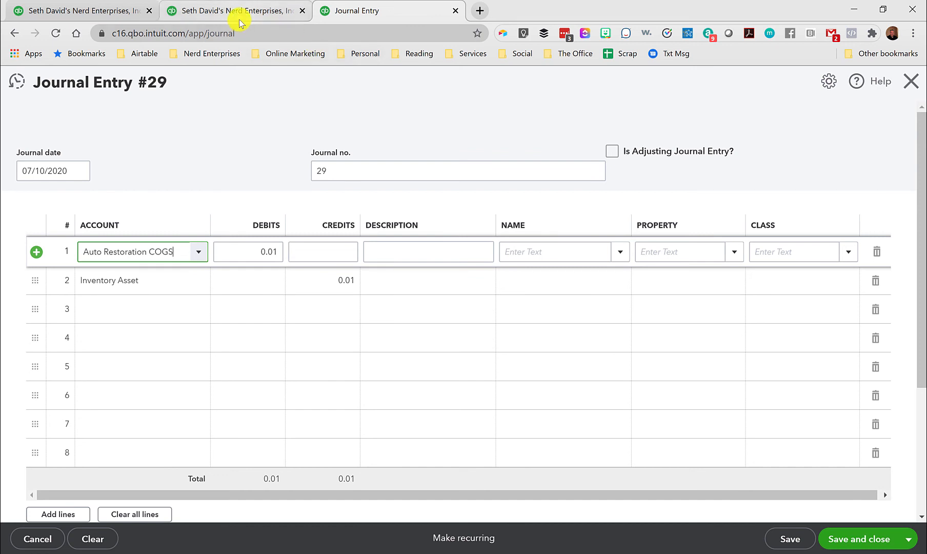
Find and open the Inventory Valuation Summary report in the browser tab holding the Balance Sheet.
left_click(278, 12)
mouse_move(29, 415)
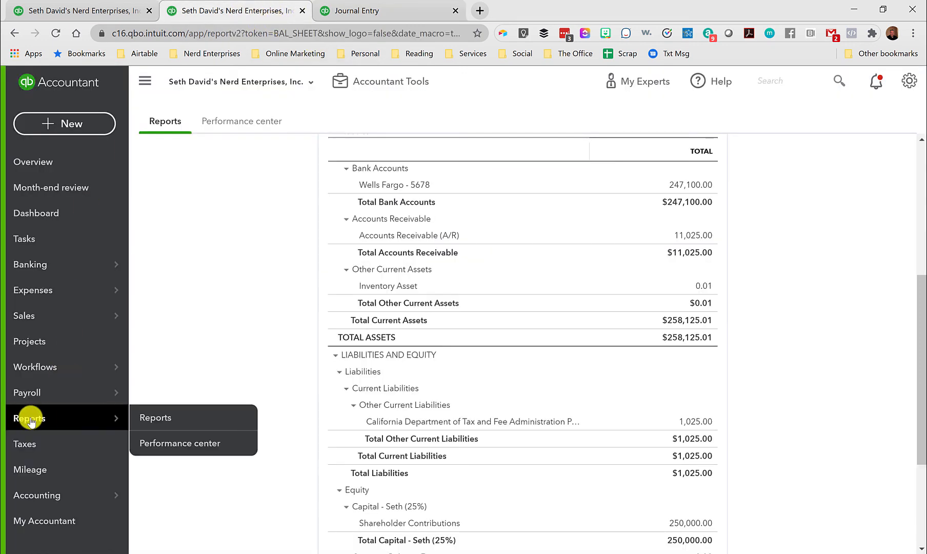
left_click(156, 417)
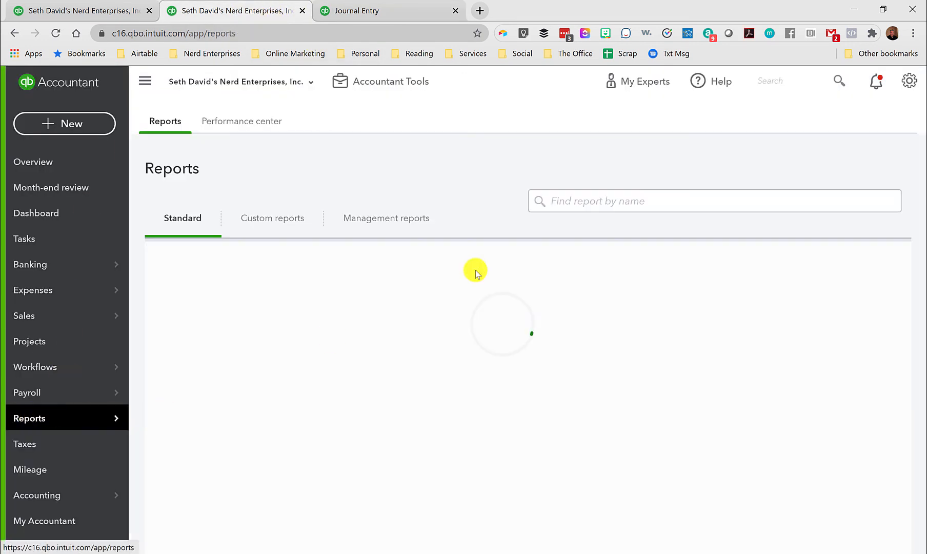
left_click(583, 201)
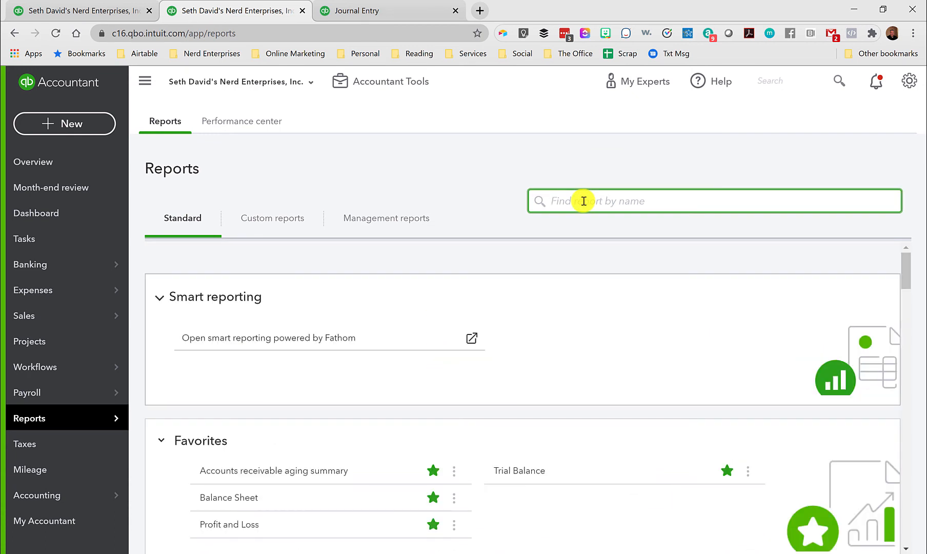
type("inve")
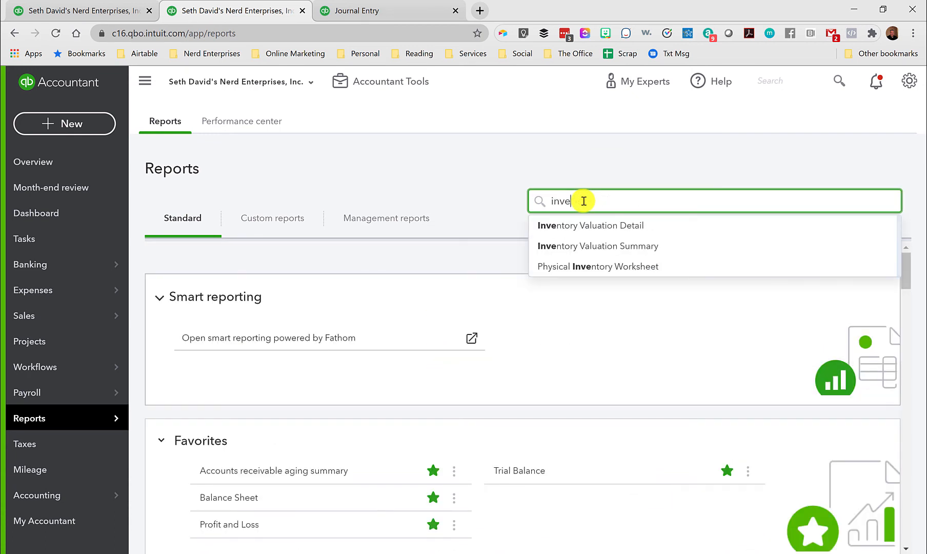
left_click(587, 247)
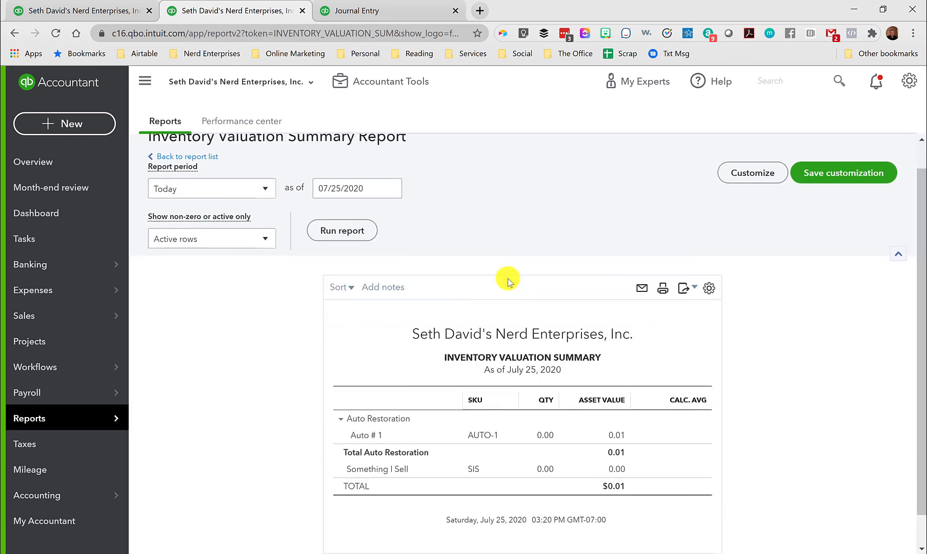
Return to the journal entry, then save and close it, accepting the missing Class fields.
scroll(507, 278, "down", 1)
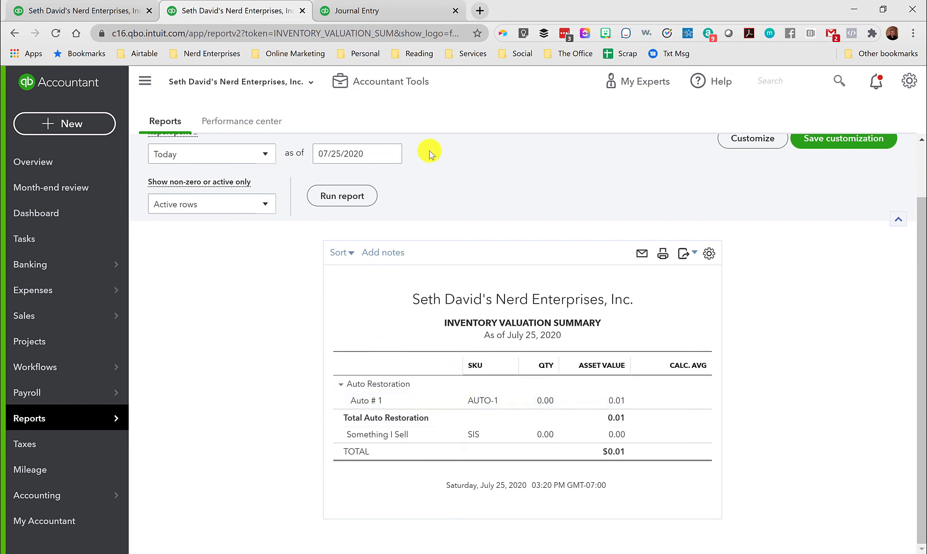
left_click(367, 15)
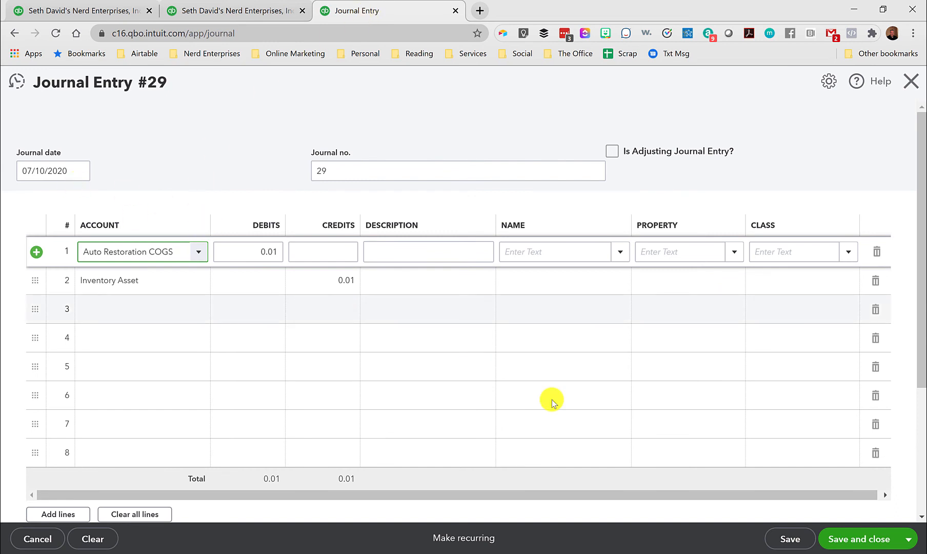
left_click(855, 543)
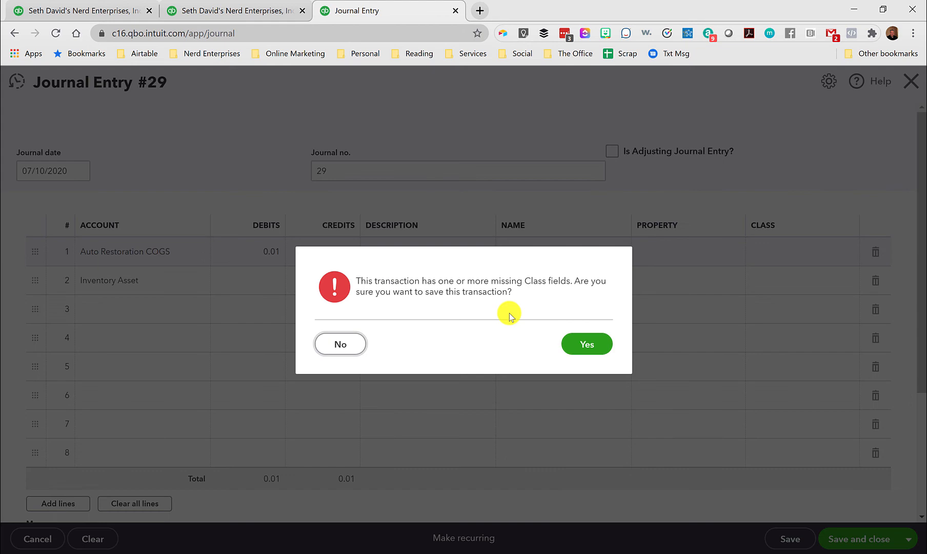
left_click(579, 348)
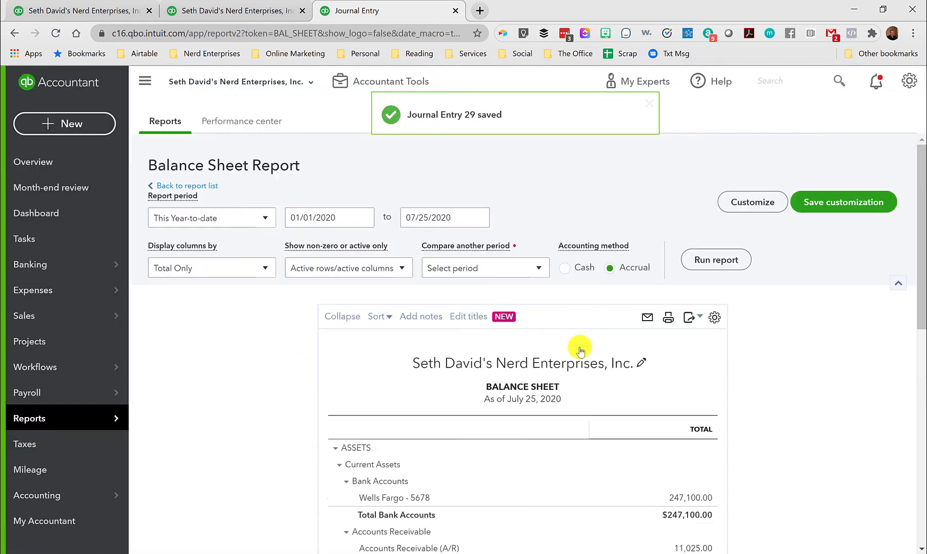
Check Inventory Asset on the Balance Sheet, and rerun the Inventory Valuation Summary in the other browser tab.
scroll(579, 351, "down", 5)
scroll(610, 384, "down", 1)
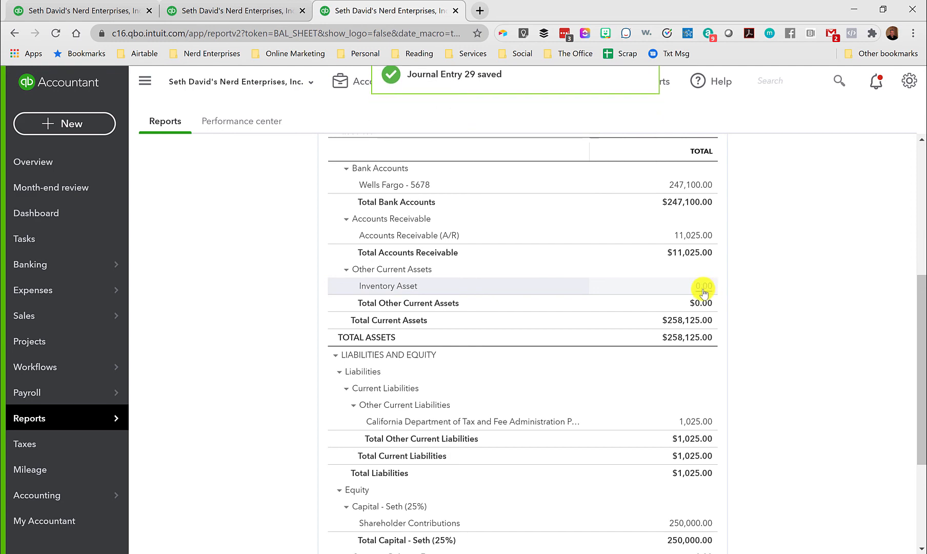
left_click(225, 16)
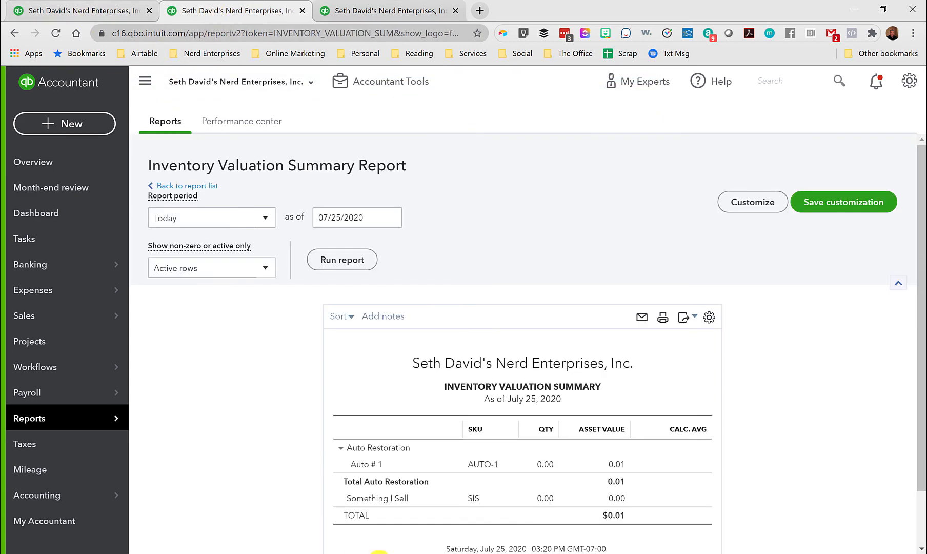
left_click(339, 251)
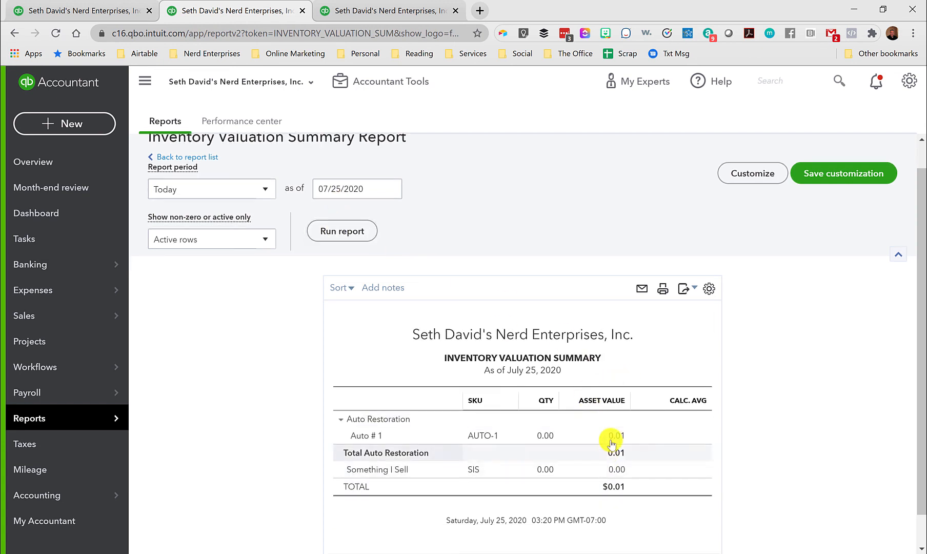
Review the Auto Restoration sales and COGS on the year-to-date Profit and Loss report in its browser tab.
left_click(85, 10)
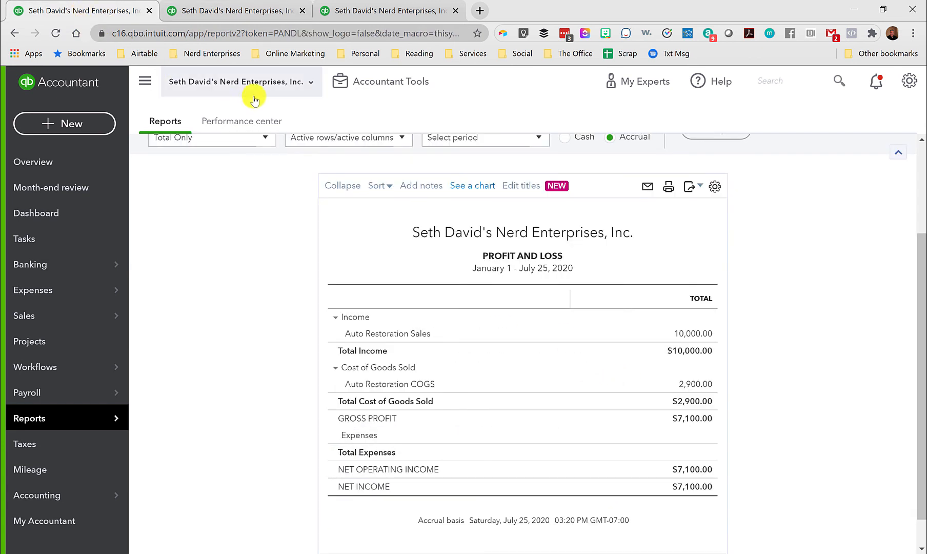
scroll(445, 398, "down", 1)
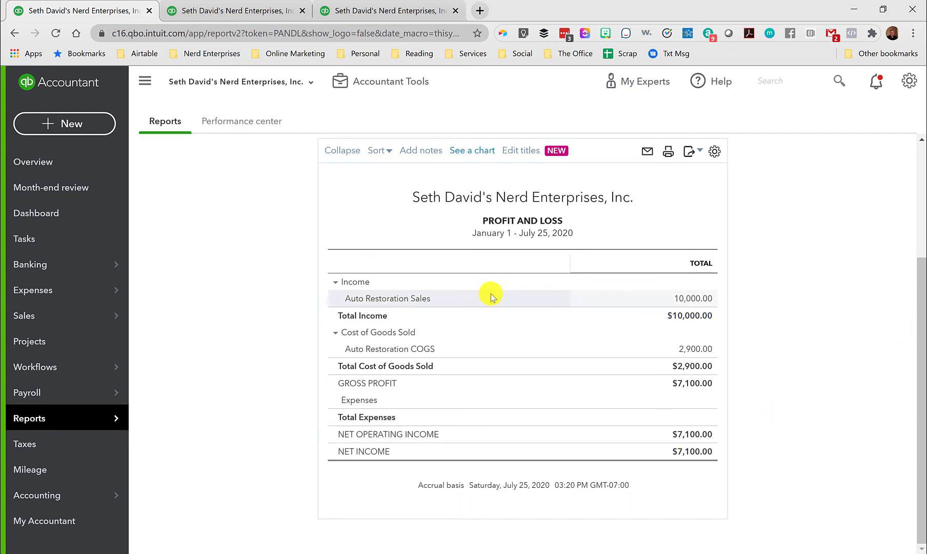
scroll(783, 340, "up", 2)
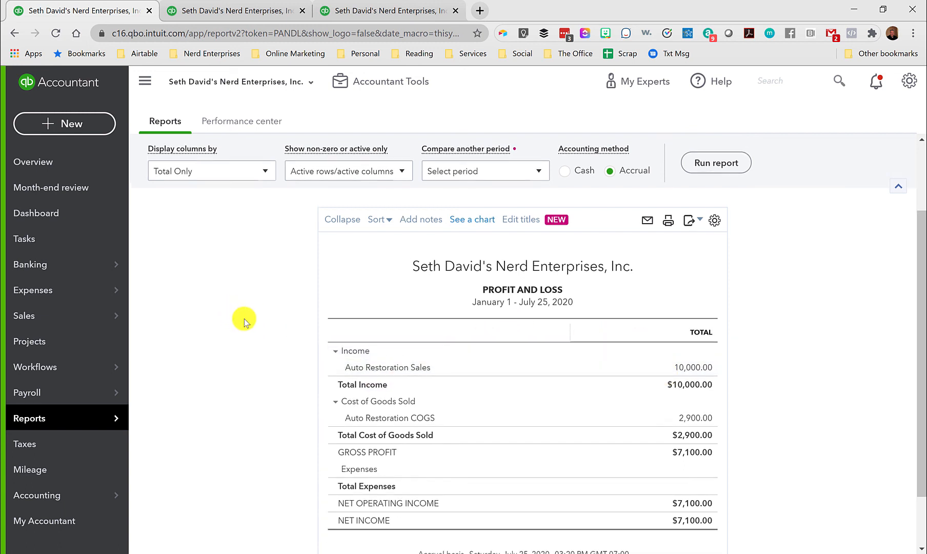
scroll(238, 317, "up", 2)
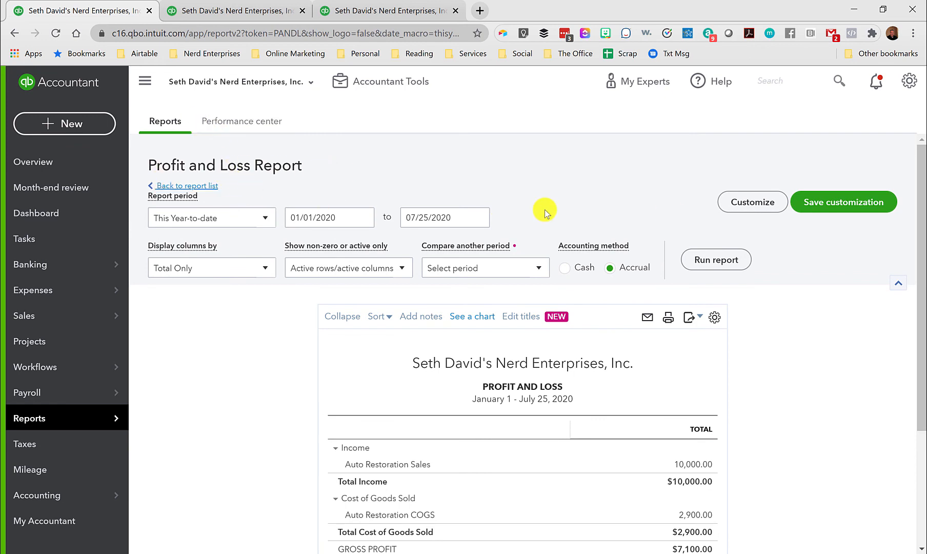
Customize the Profit and Loss report with a Product/Service filter set to Auto Restoration:Auto # 1.
left_click(768, 207)
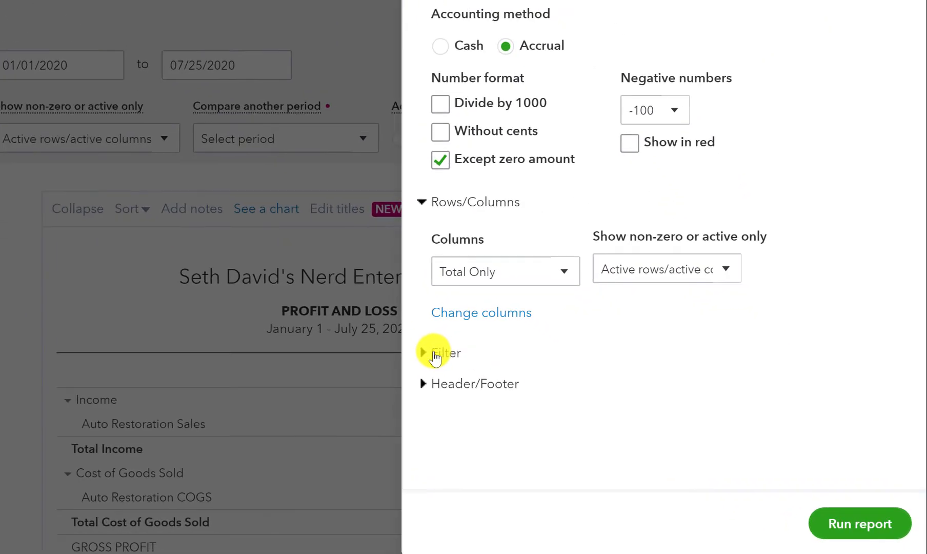
left_click(433, 354)
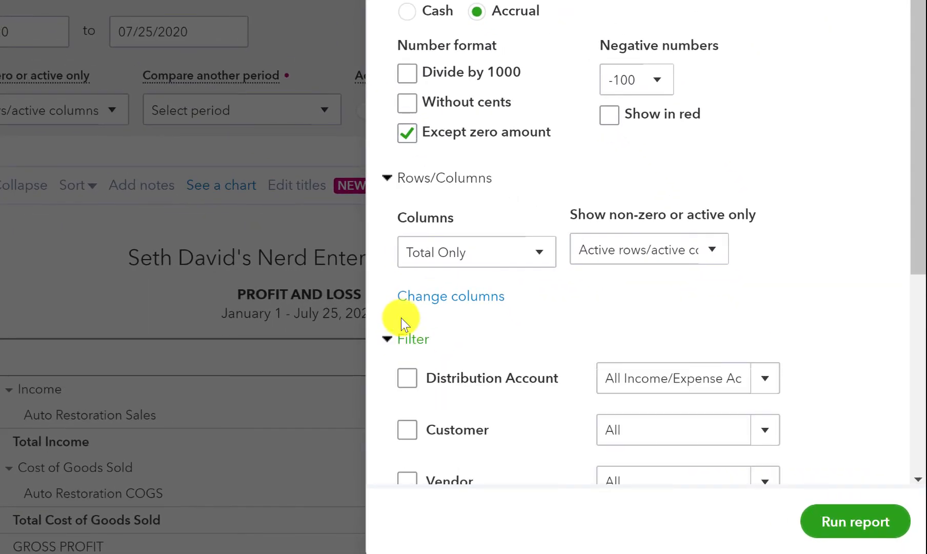
scroll(408, 358, "down", 2)
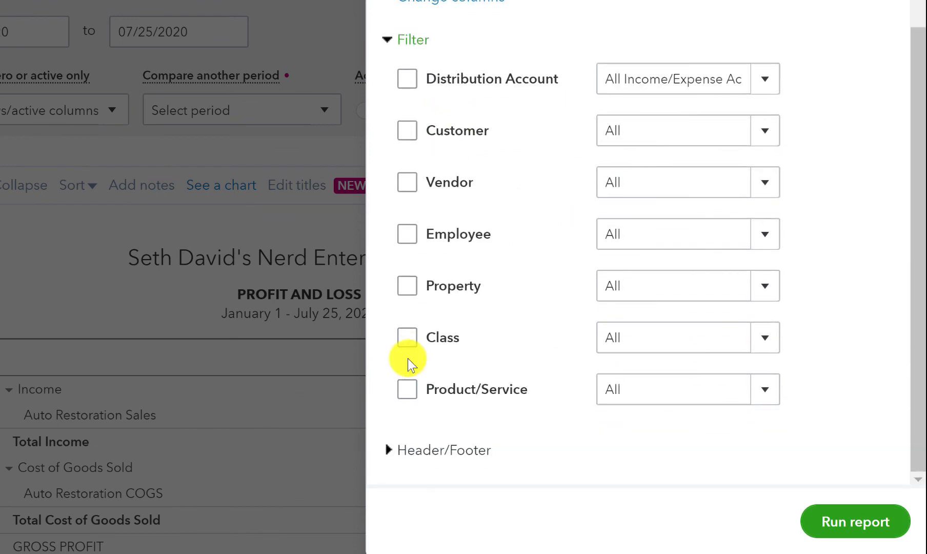
left_click(407, 388)
left_click(765, 81)
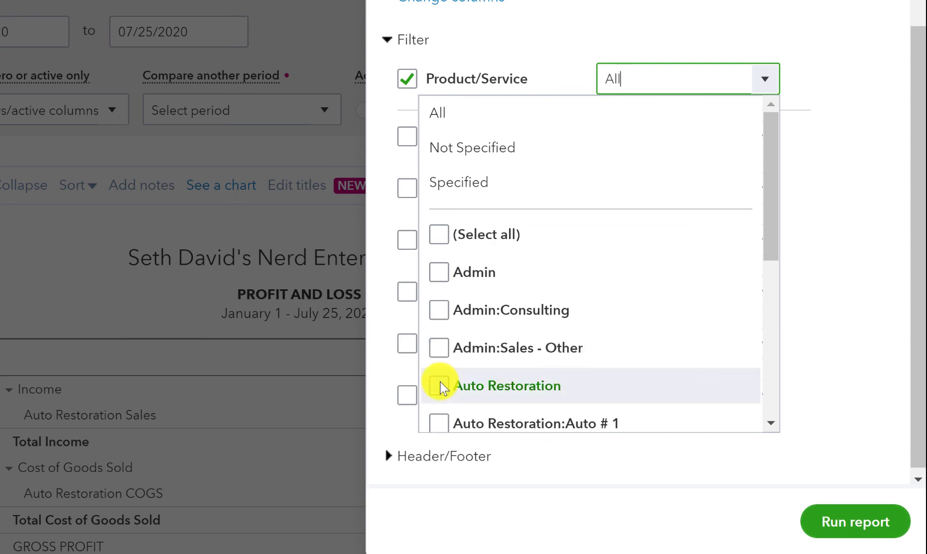
left_click(439, 415)
scroll(562, 345, "down", 2)
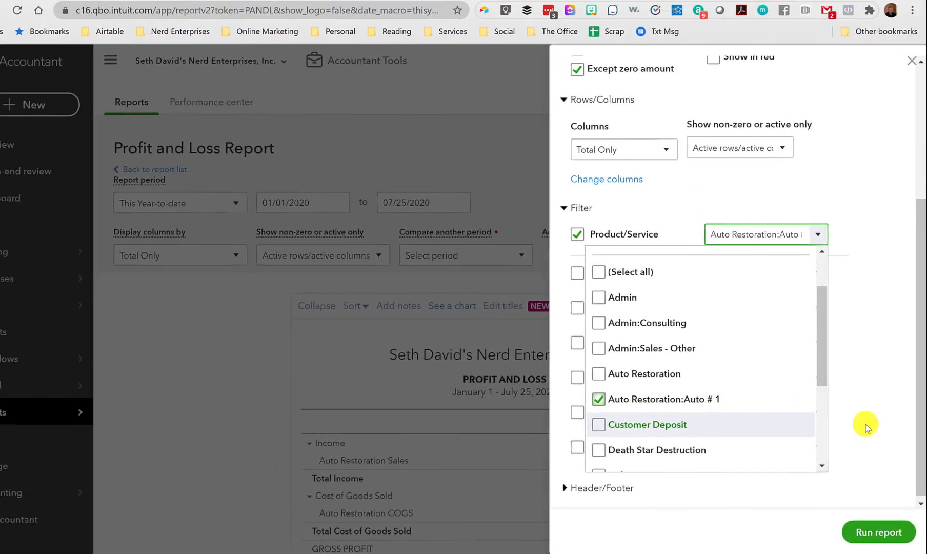
scroll(567, 68, "up", 4)
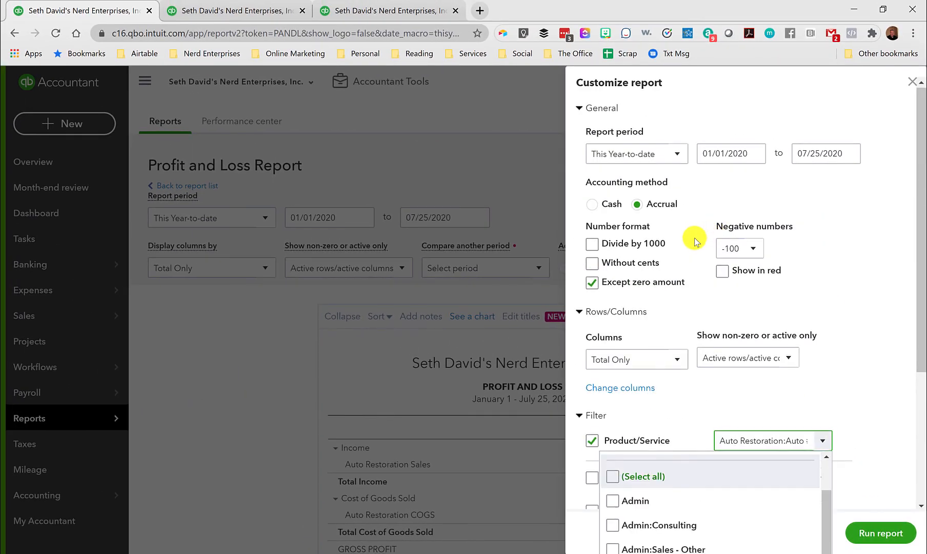
Set the report period to This Month and run the customized Profit and Loss report.
left_click(677, 155)
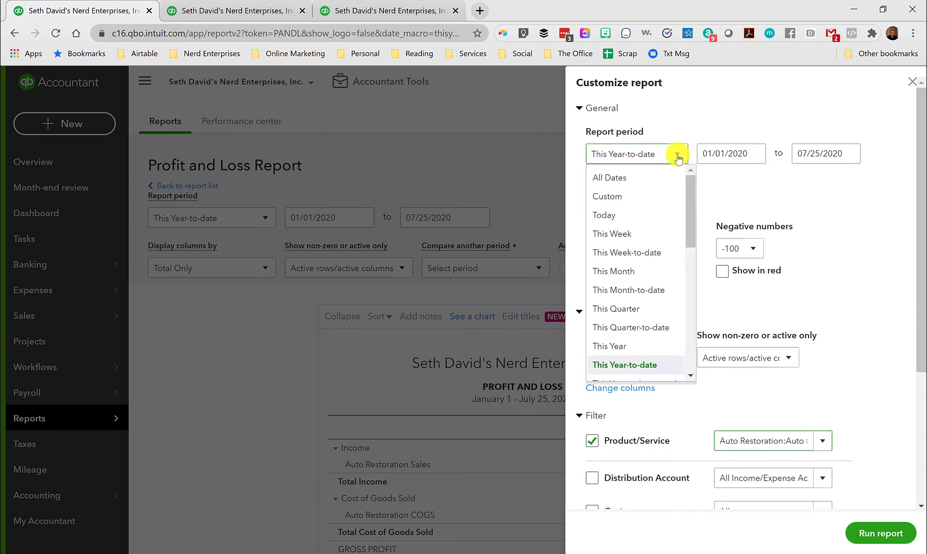
left_click(621, 269)
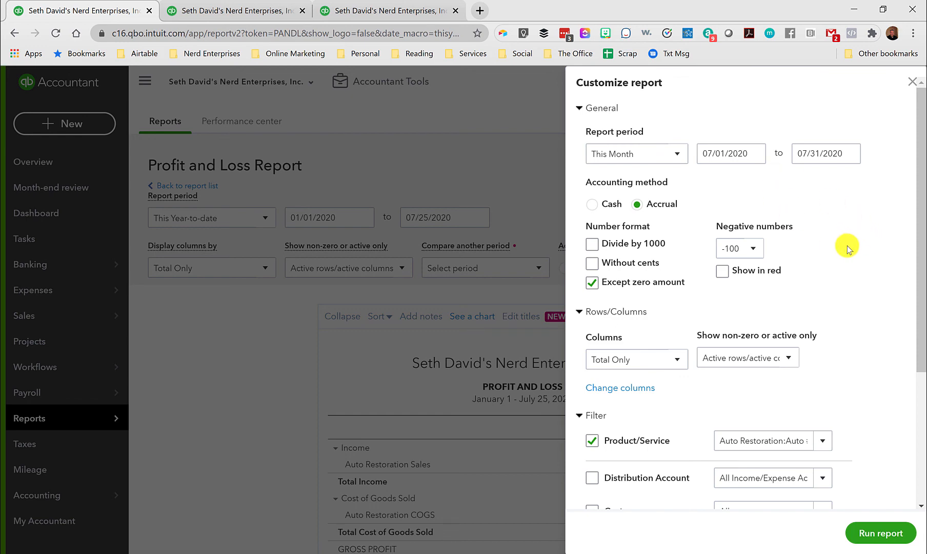
left_click(871, 535)
scroll(877, 528, "down", 3)
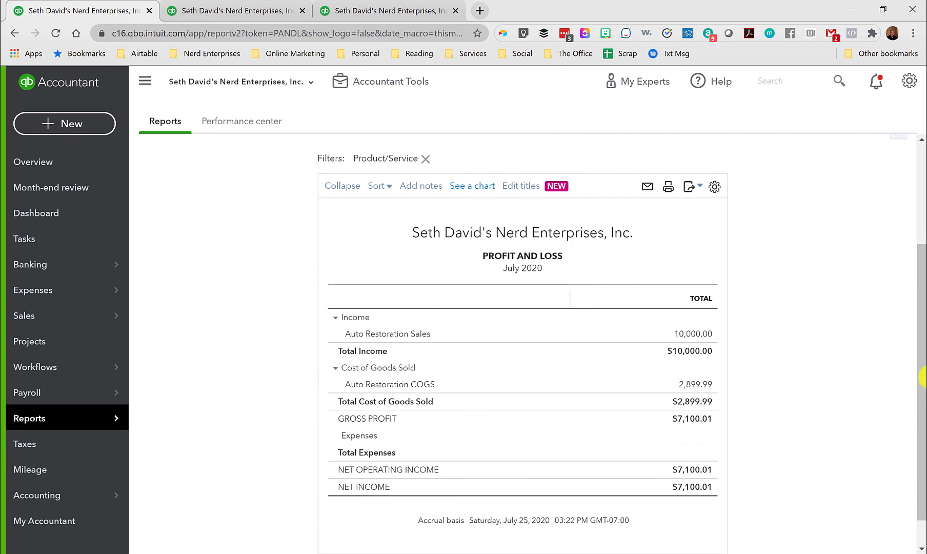